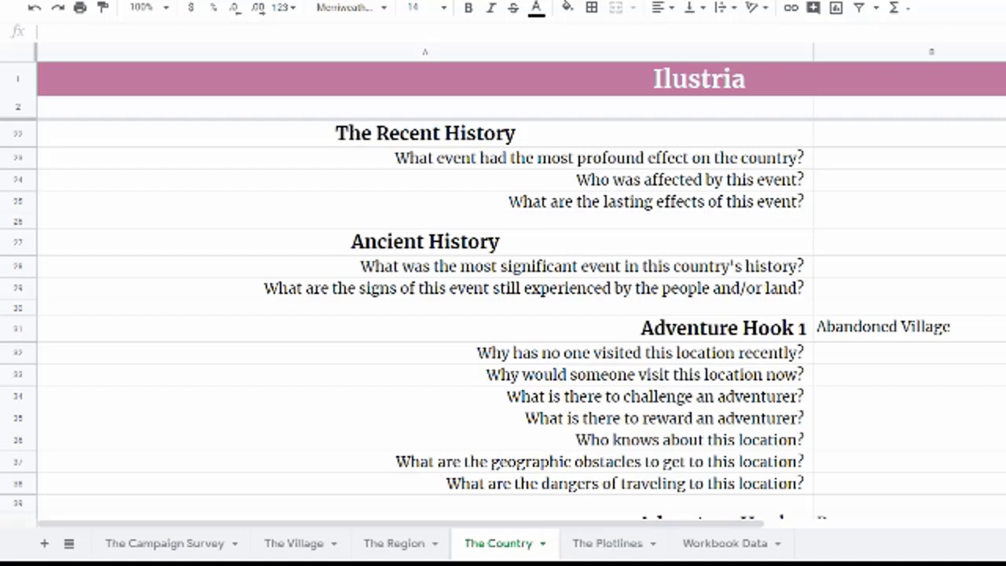
# Enter Alomery as the largest city in the country in the Key Cities section of The Country sheet
pyautogui.scroll(6, 521, 267)
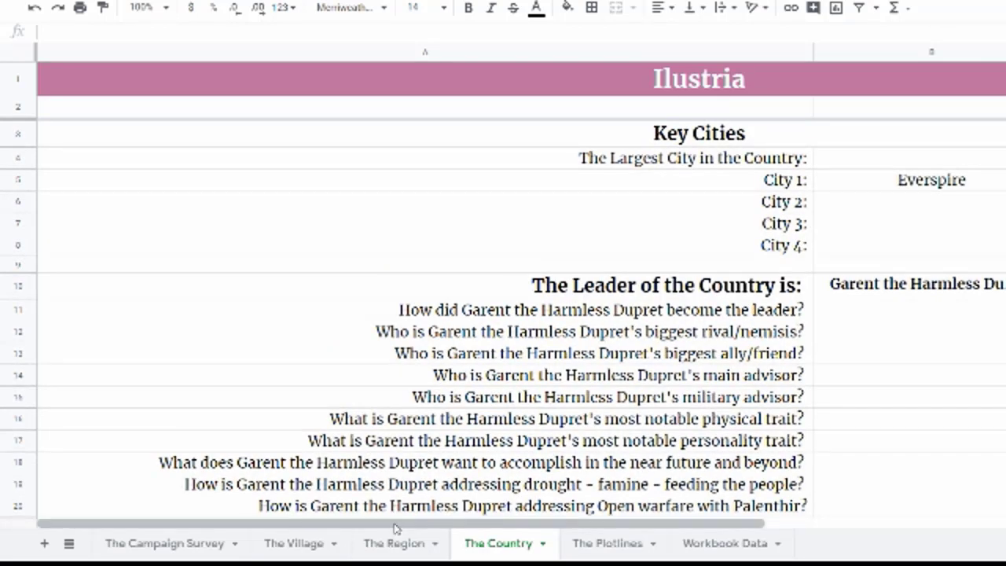
pyautogui.moveTo(395, 527); pyautogui.dragTo(420, 532)
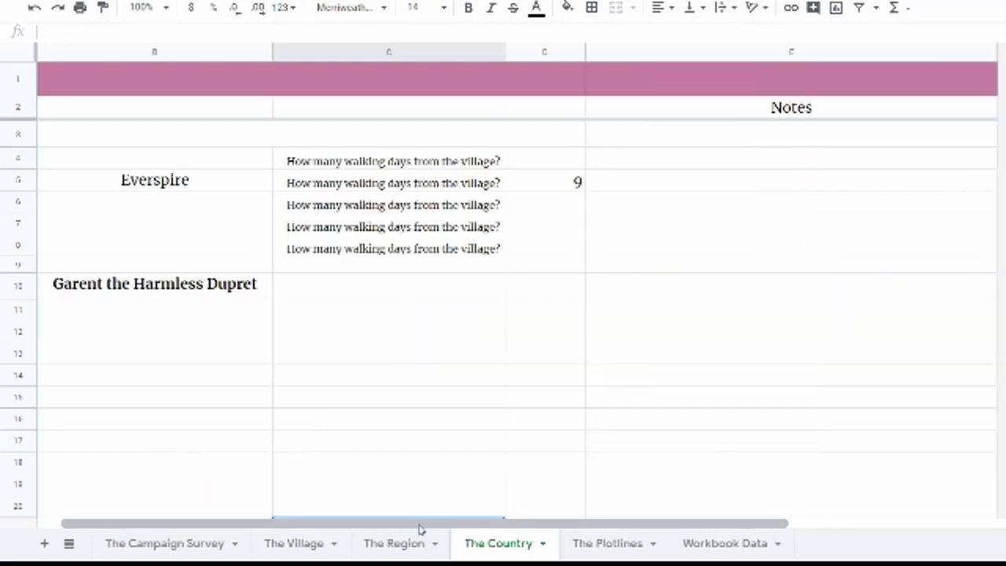
pyautogui.moveTo(319, 531); pyautogui.dragTo(315, 532)
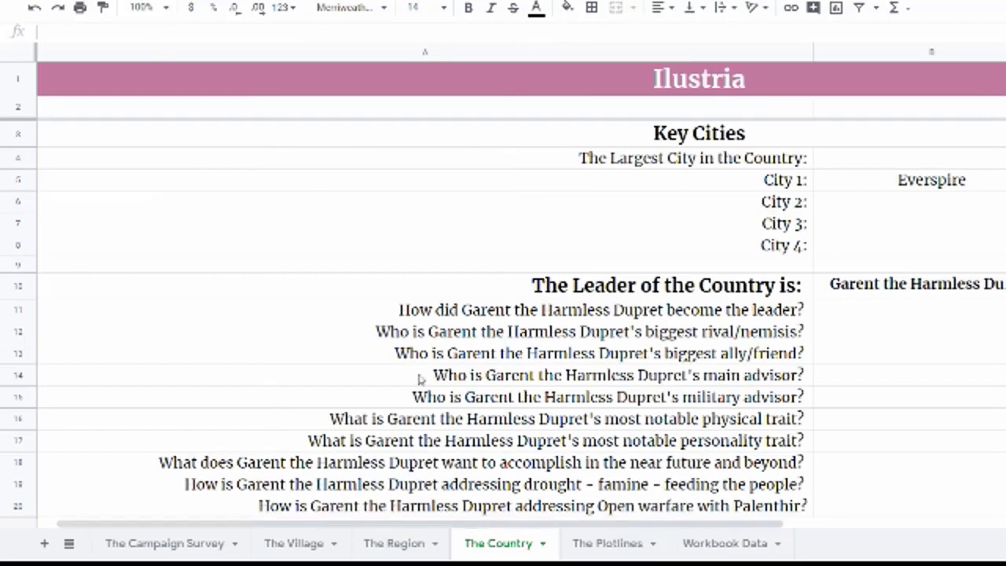
pyautogui.click(868, 161)
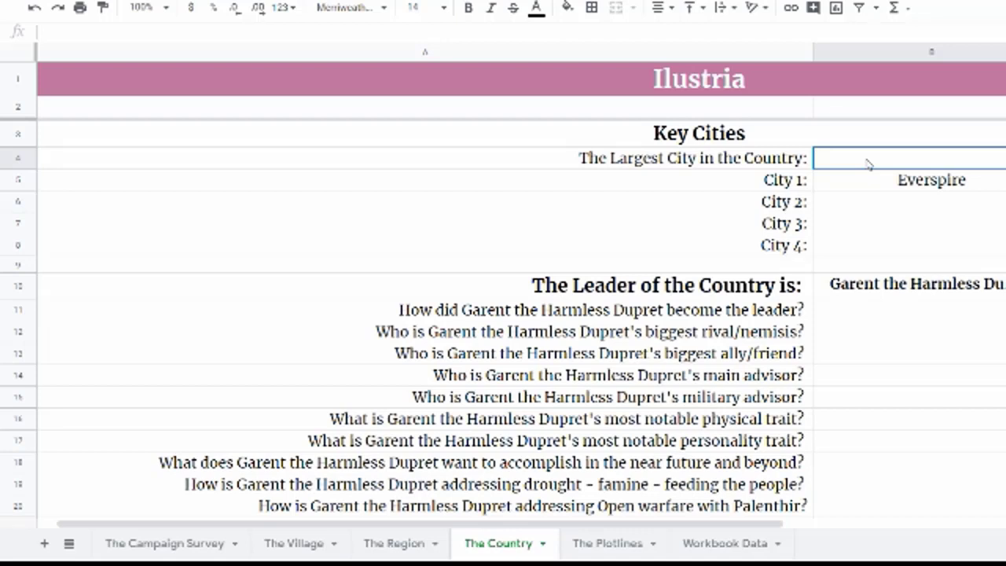
pyautogui.write('Alomery')
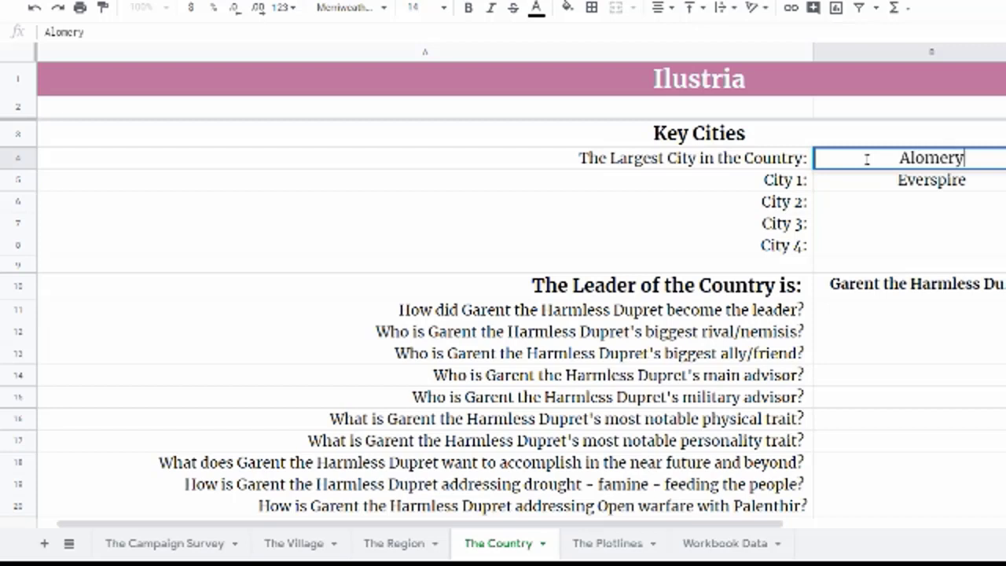
pyautogui.press('Return')
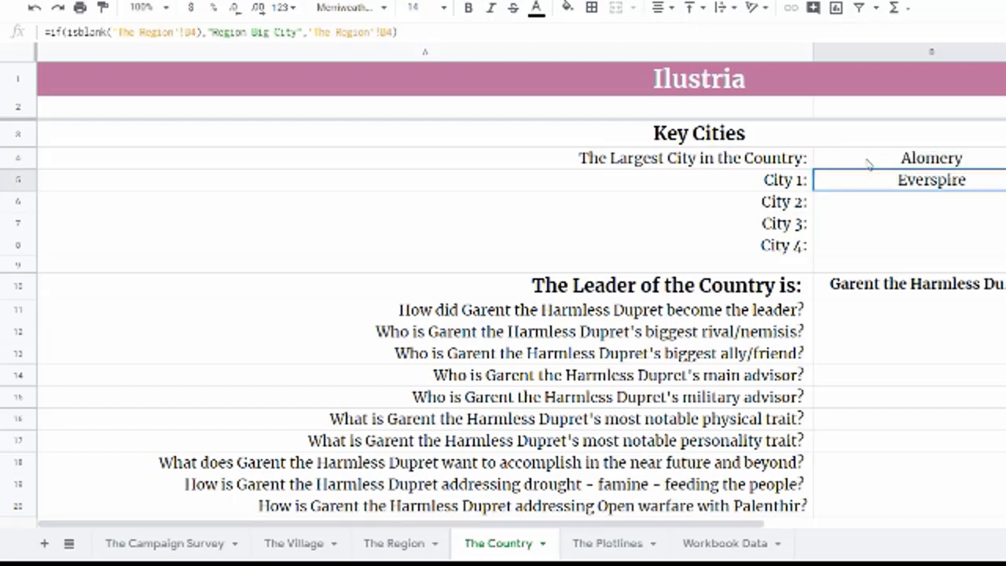
# Review the key cities' walking-days column in The Country sheet and the key settlements listed in The Region sheet
pyautogui.press('Down')
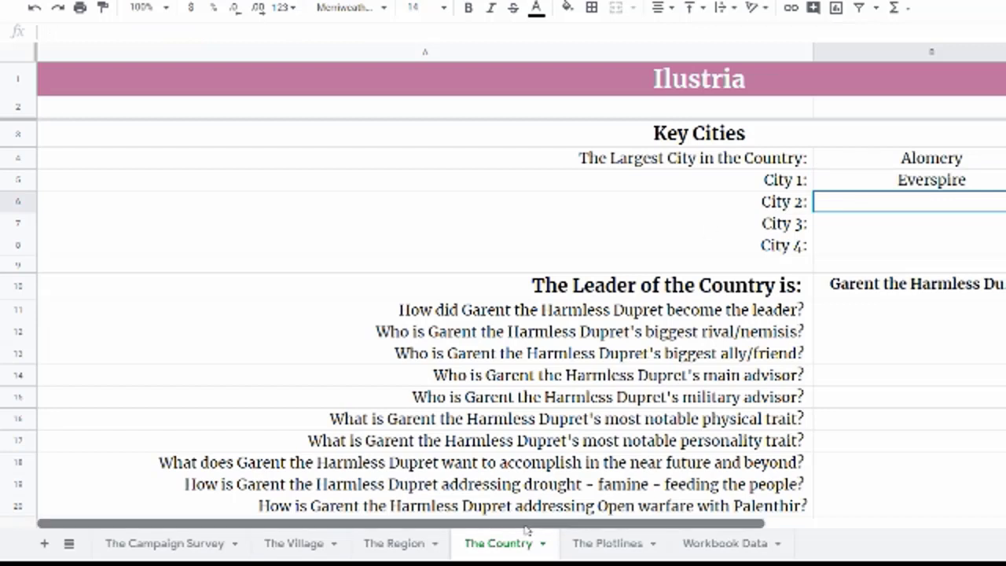
pyautogui.moveTo(527, 524); pyautogui.dragTo(545, 524)
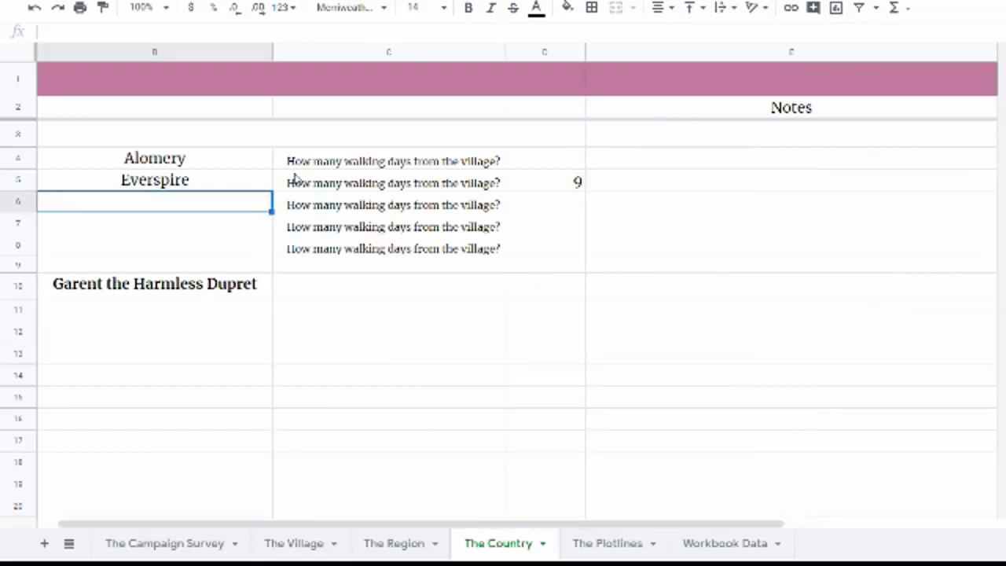
pyautogui.click(229, 184)
pyautogui.moveTo(464, 524); pyautogui.dragTo(445, 524)
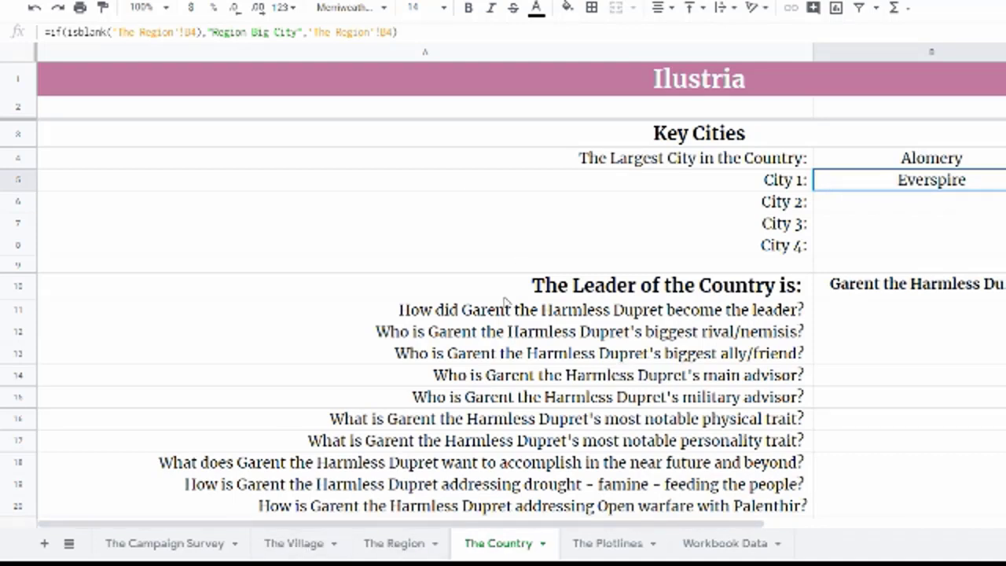
pyautogui.click(900, 202)
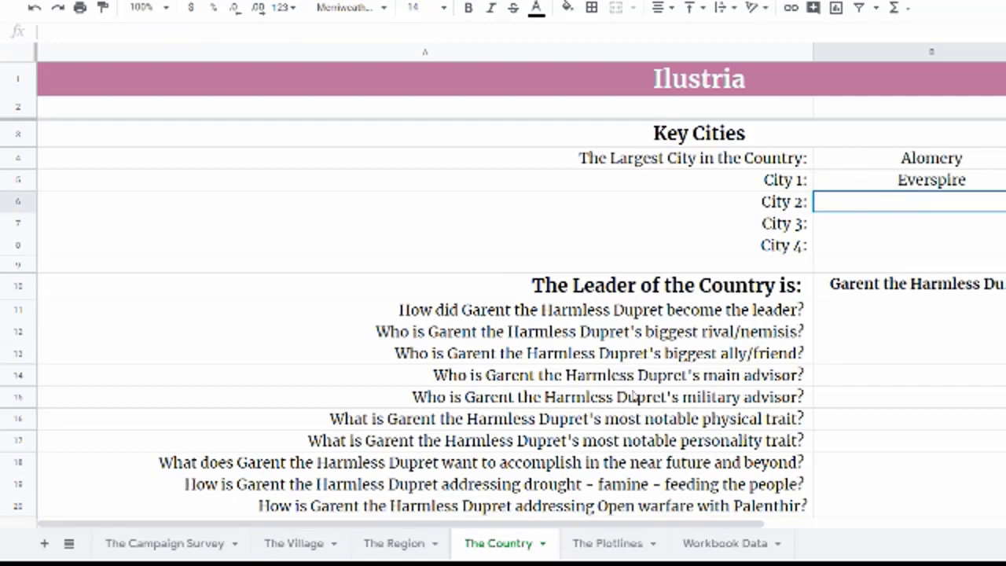
pyautogui.click(405, 543)
pyautogui.scroll(10, 476, 283)
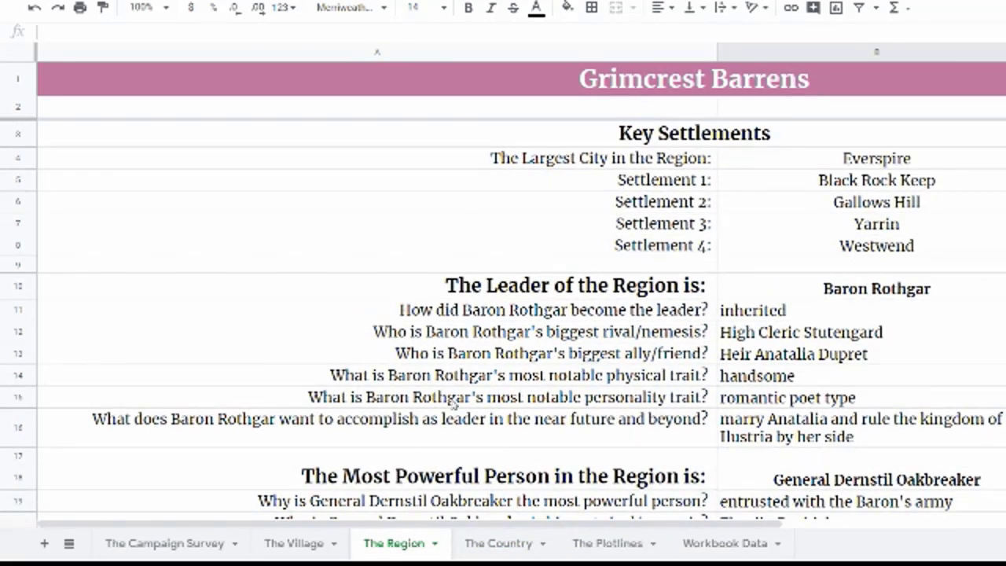
# Return to The Country sheet and enter Verora, Kherough and Estergend as City 2, City 3 and City 4
pyautogui.click(495, 549)
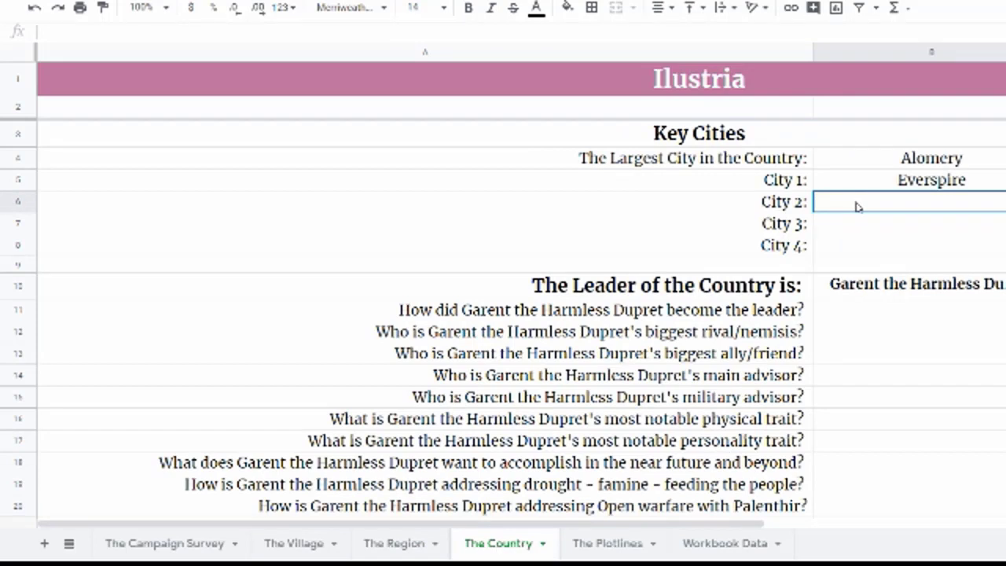
pyautogui.write('Verora')
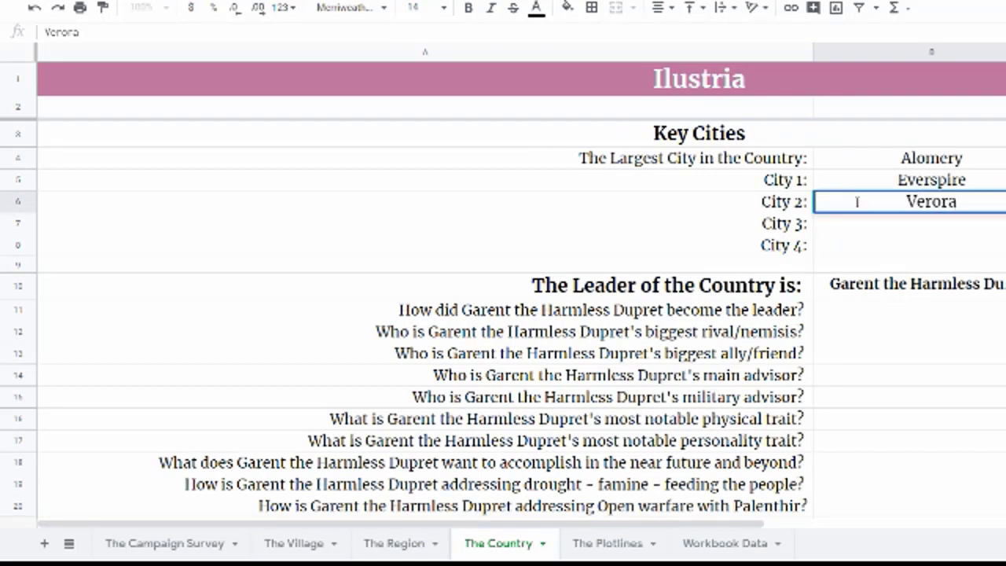
pyautogui.press('Return')
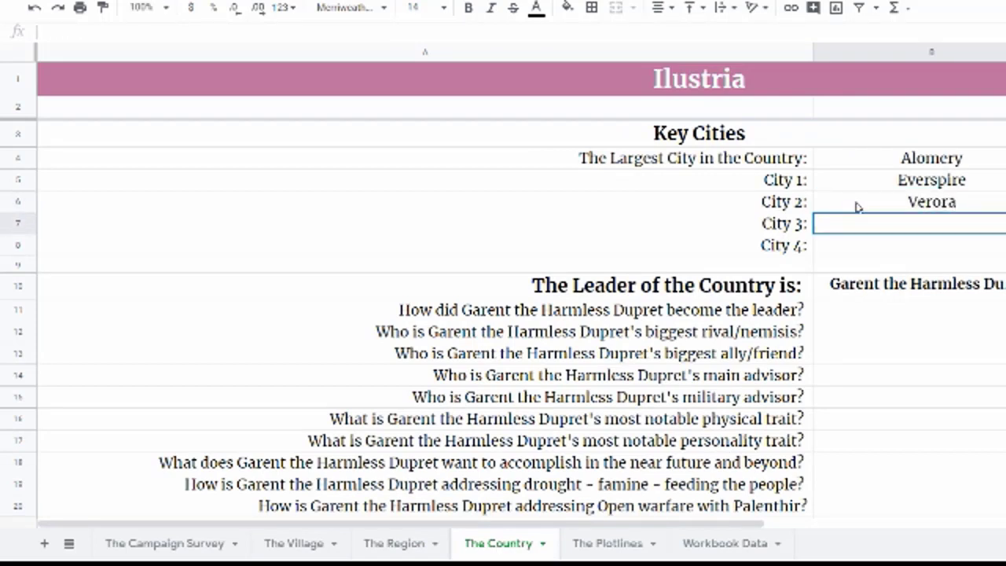
pyautogui.write('Kherough')
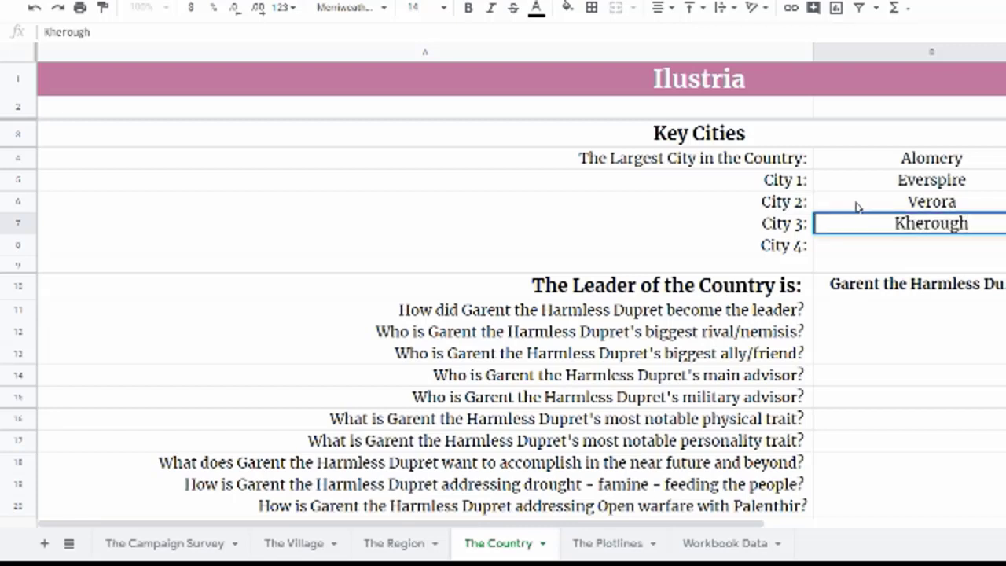
pyautogui.press('Return')
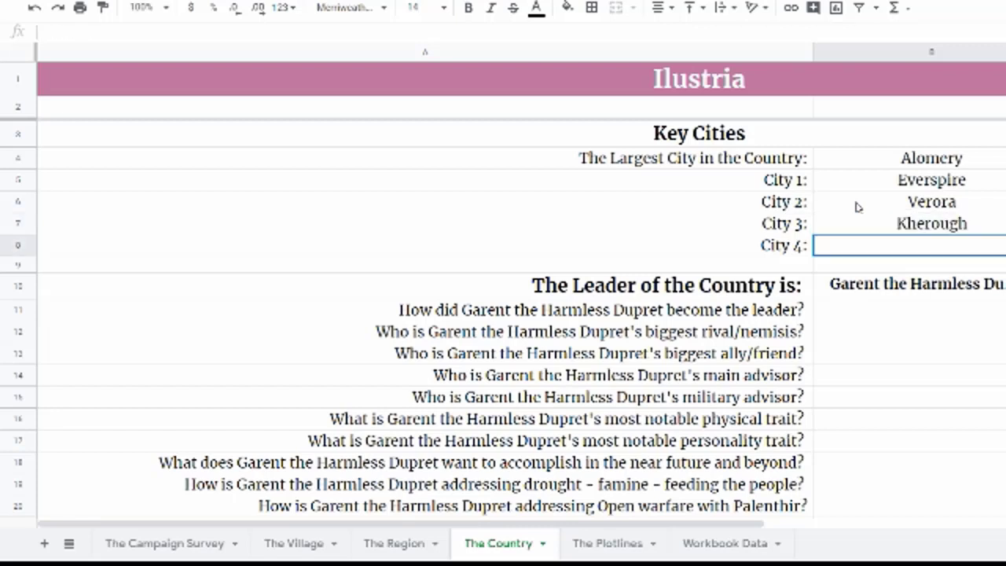
pyautogui.write('Estergend')
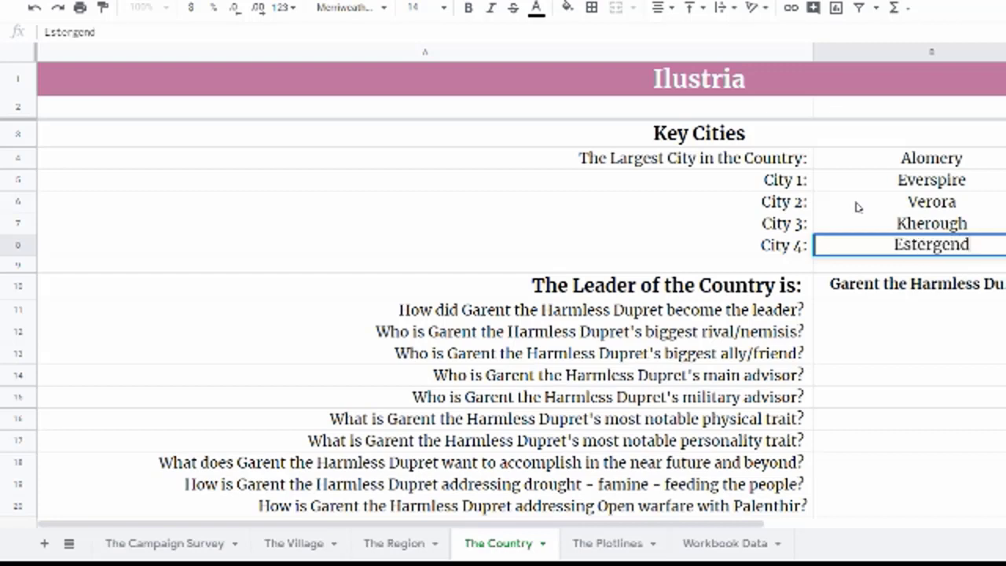
pyautogui.press('Return')
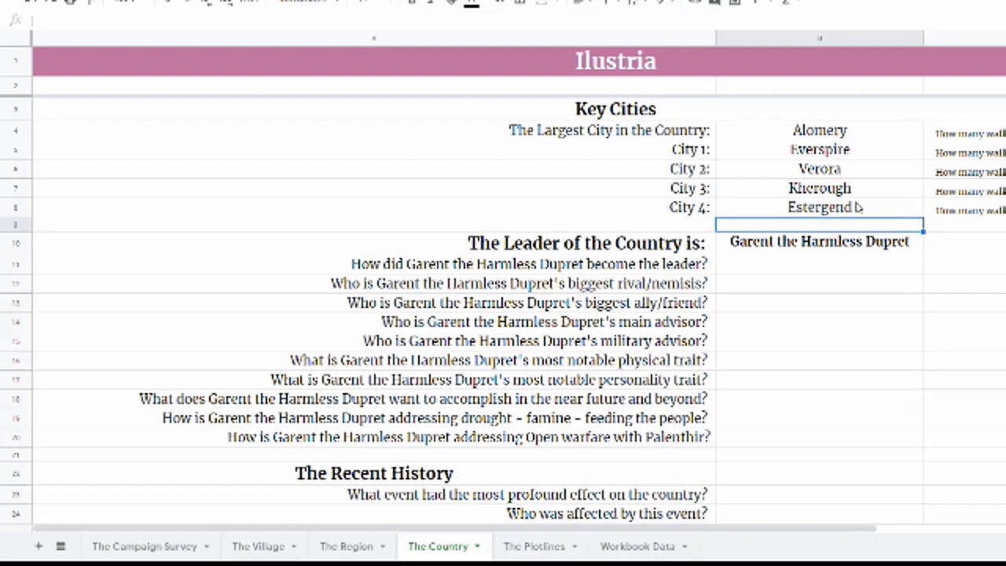
# Set the walking days from the village to 30 for Alomery, 19 for Verora, 17 for Kherough and 25 for Estergend
pyautogui.moveTo(674, 531); pyautogui.dragTo(690, 534)
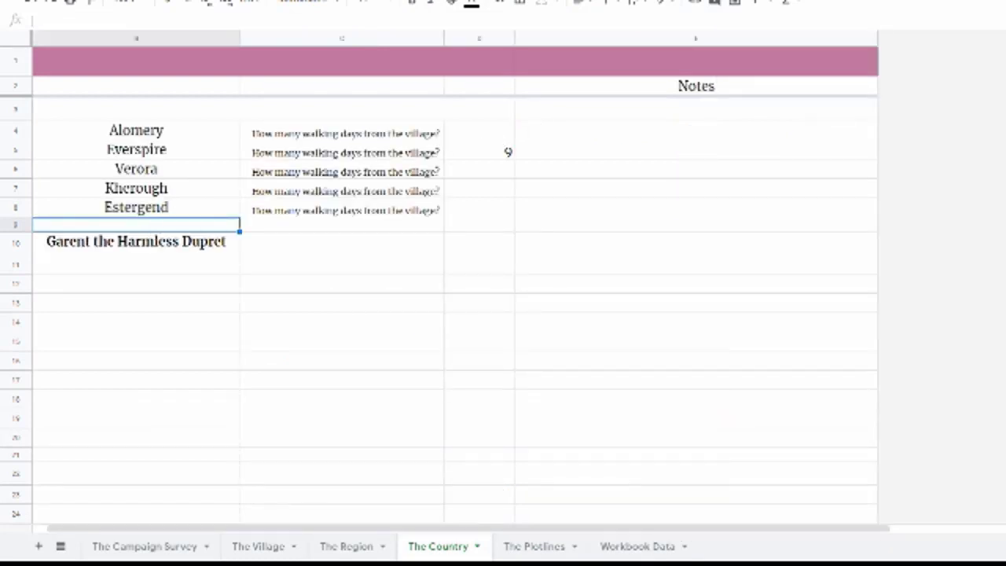
pyautogui.click(501, 138)
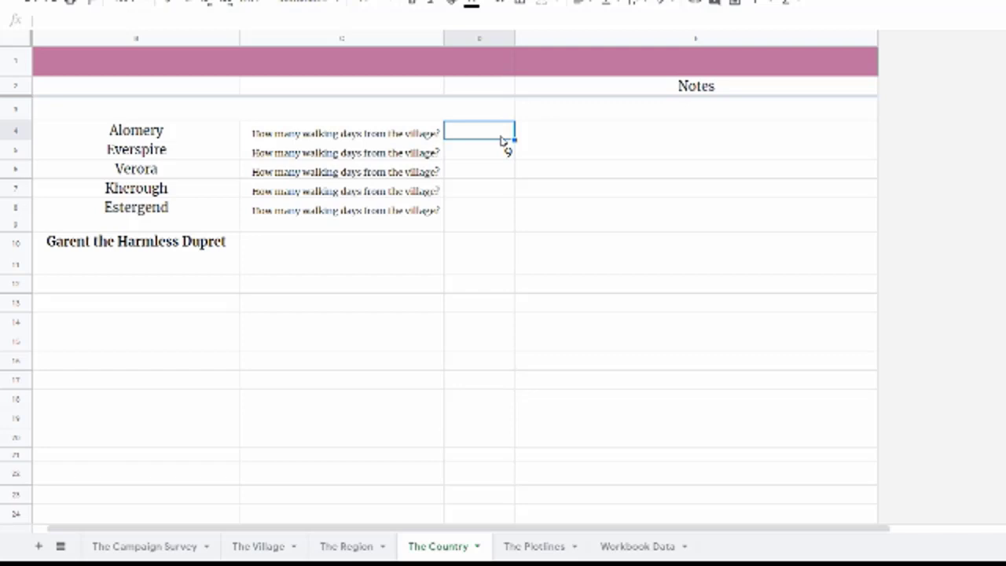
pyautogui.write('30')
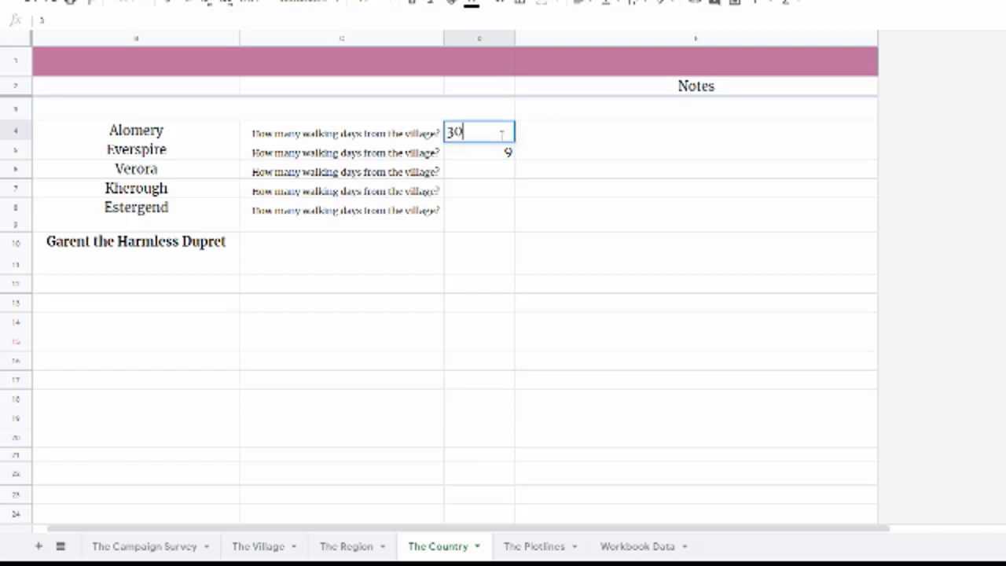
pyautogui.press('Return')
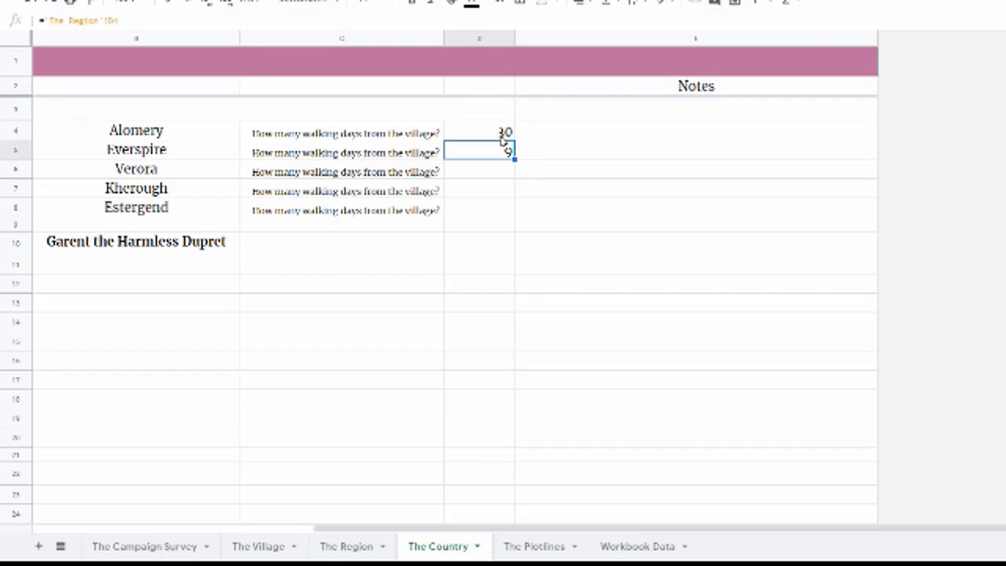
pyautogui.click(506, 176)
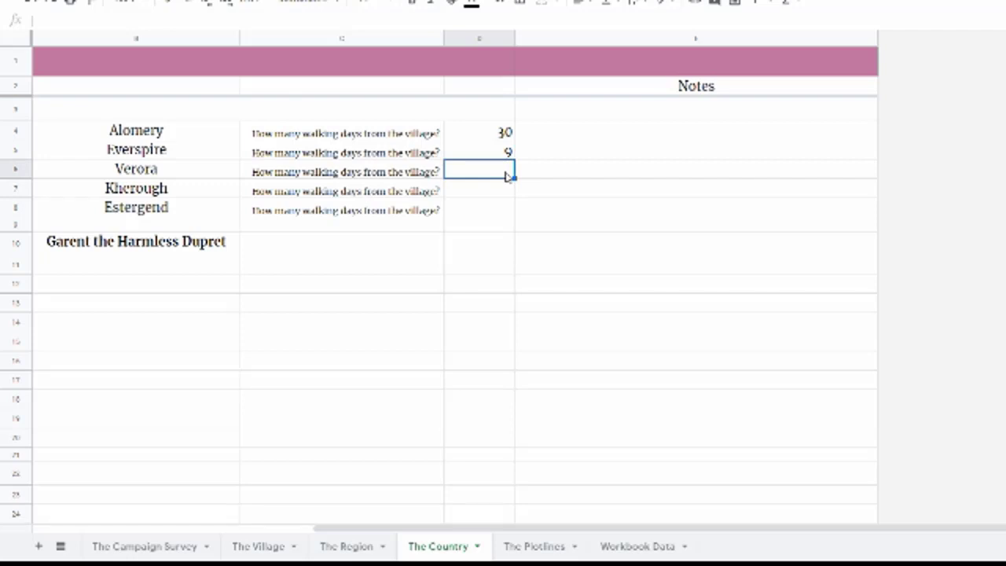
pyautogui.write('10')
pyautogui.press('Return')
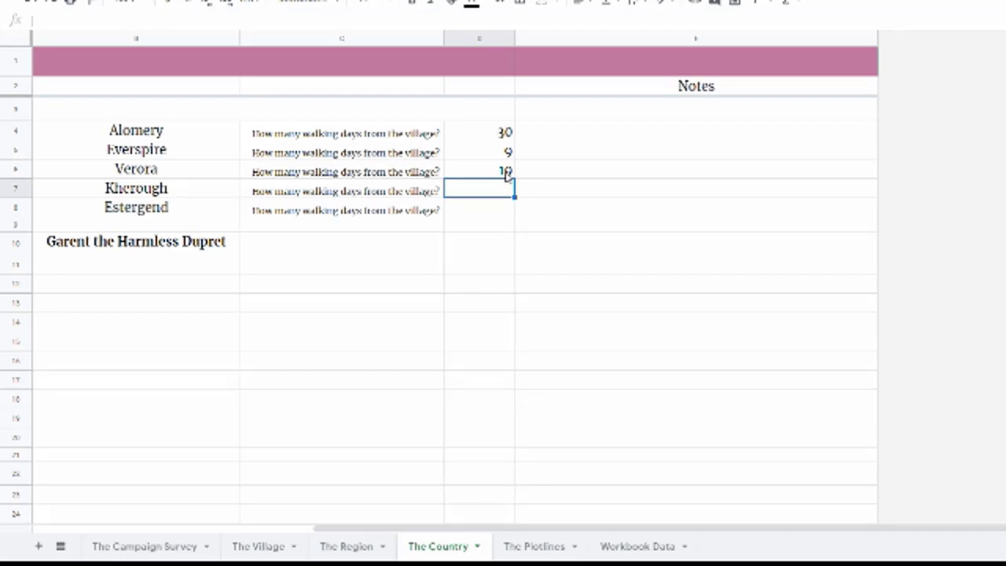
pyautogui.write('17')
pyautogui.press('Return')
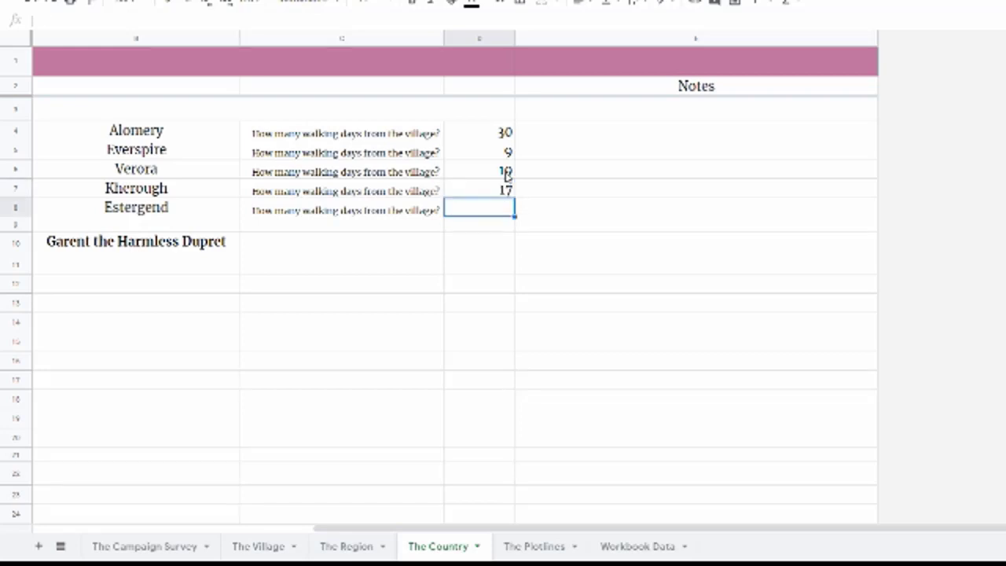
pyautogui.write('25')
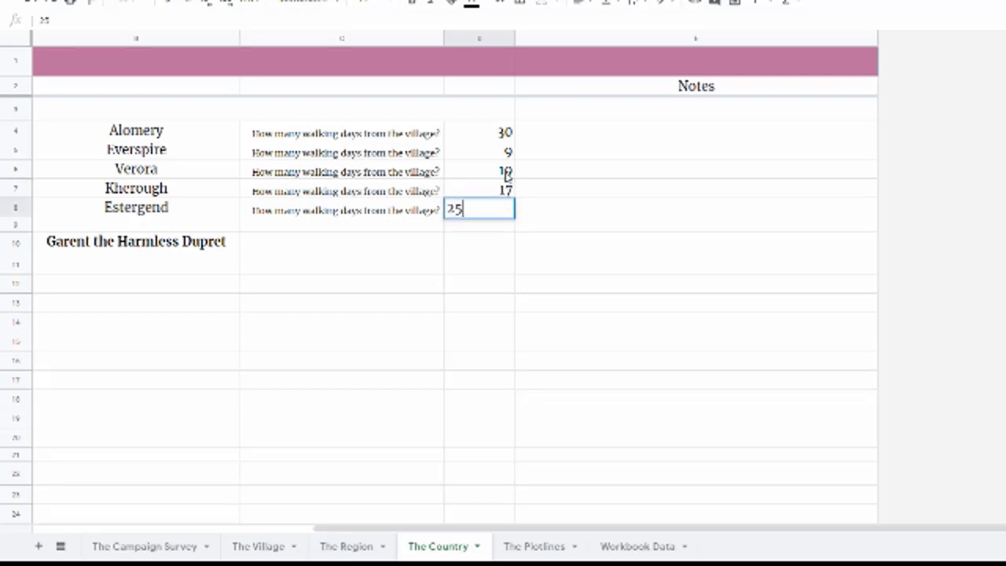
pyautogui.press('Return')
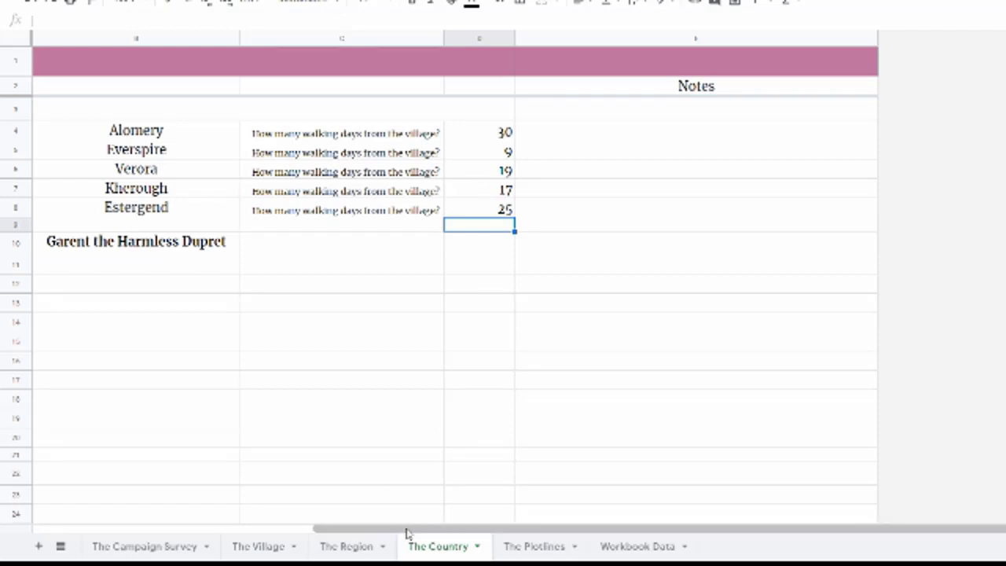
# Answer how the country's leader became the leader with "missing older sister; crown went to him"
pyautogui.moveTo(406, 532); pyautogui.dragTo(296, 529)
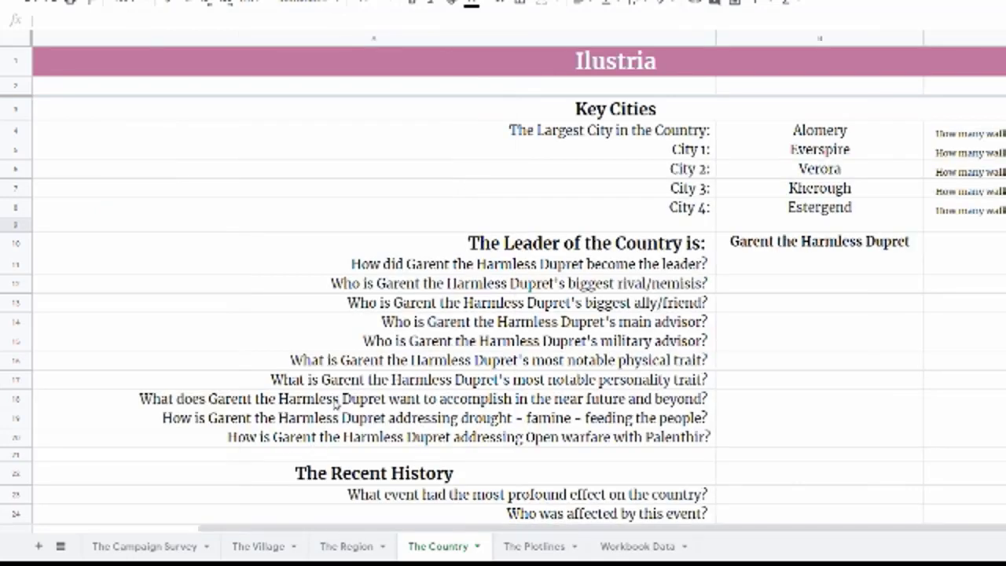
pyautogui.scroll(-3, 333, 404)
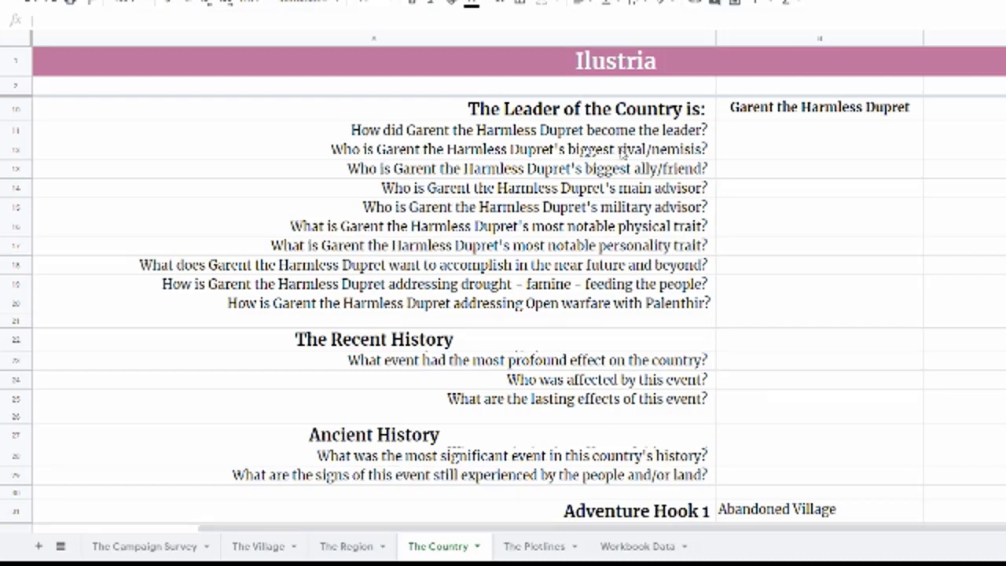
pyautogui.click(769, 132)
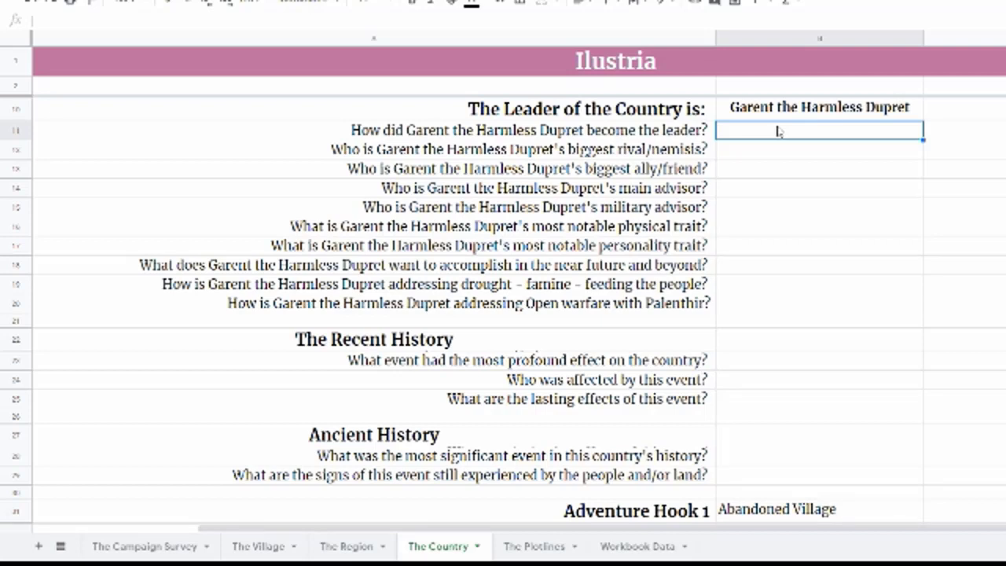
pyautogui.write('missing #')
pyautogui.press('BackSpace')
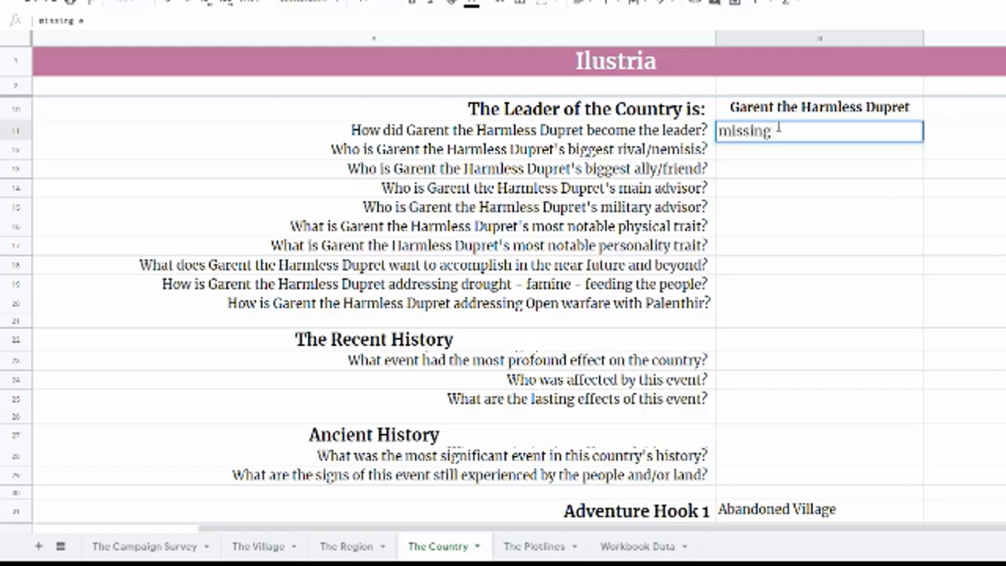
pyautogui.write('Alder')
pyautogui.press('BackSpace')
pyautogui.press('BackSpace')
pyautogui.press('BackSpace')
pyautogui.press('BackSpace')
pyautogui.press('BackSpace')
pyautogui.press('BackSpace')
pyautogui.write('older sister')
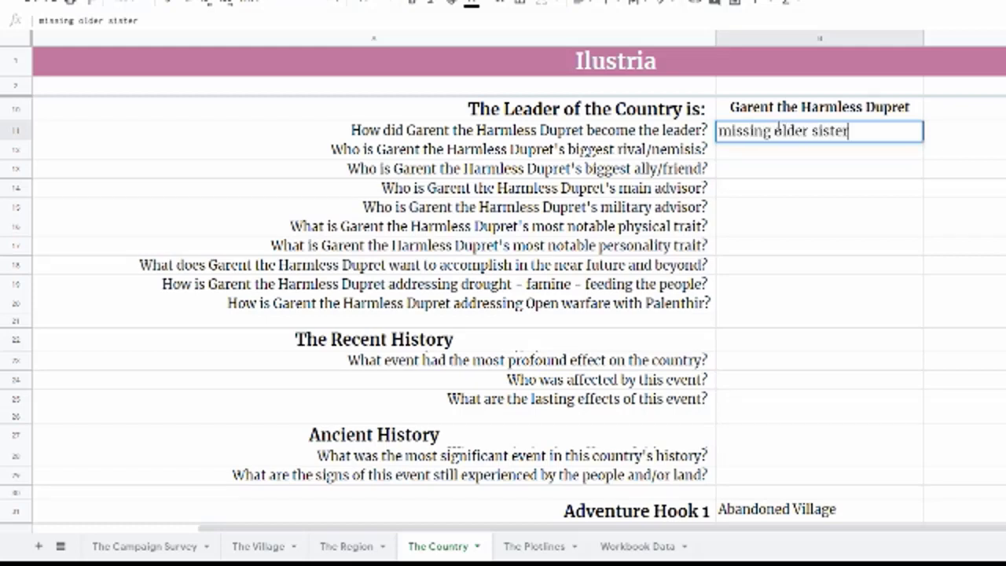
pyautogui.write('; crown ')
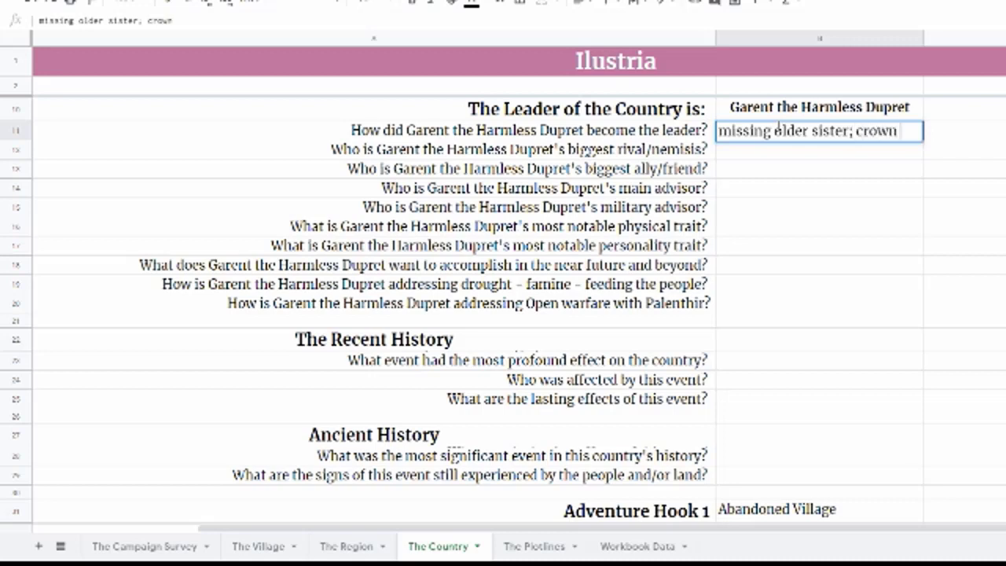
pyautogui.write('went to him')
pyautogui.press('Return')
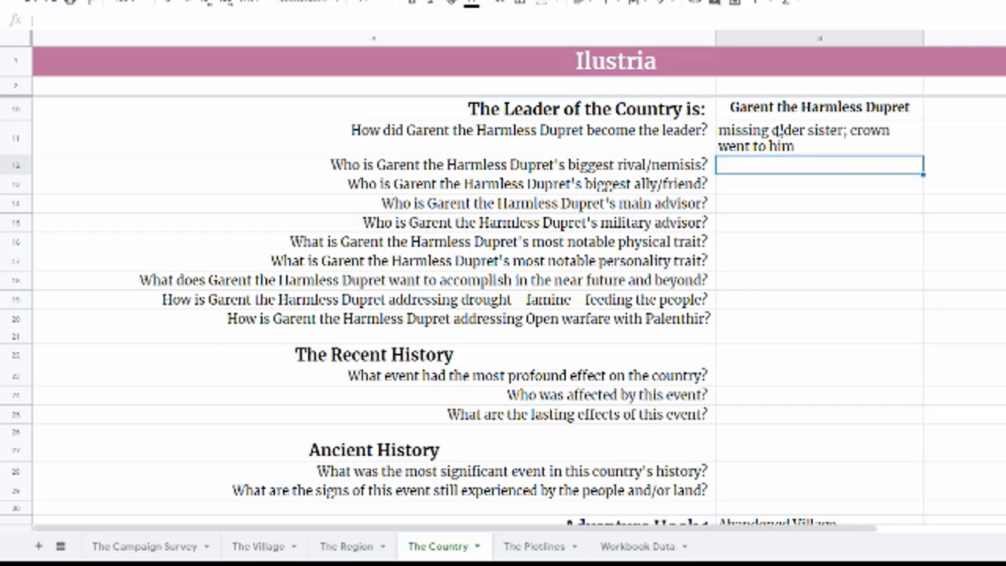
# Correct the spelling of "nemisis" to "nemesis" in the formula for the leader's biggest rival question
pyautogui.click(692, 167)
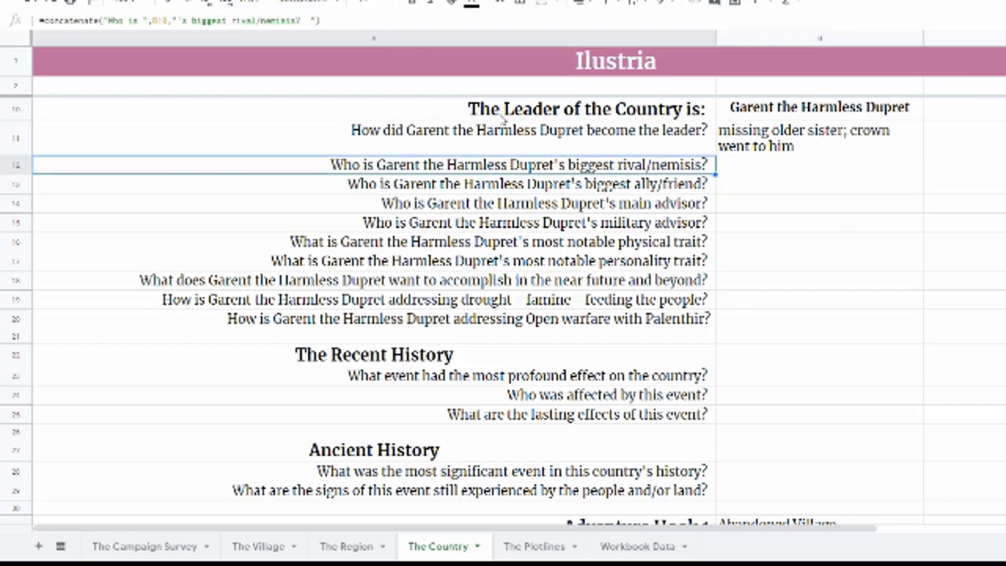
pyautogui.click(277, 20)
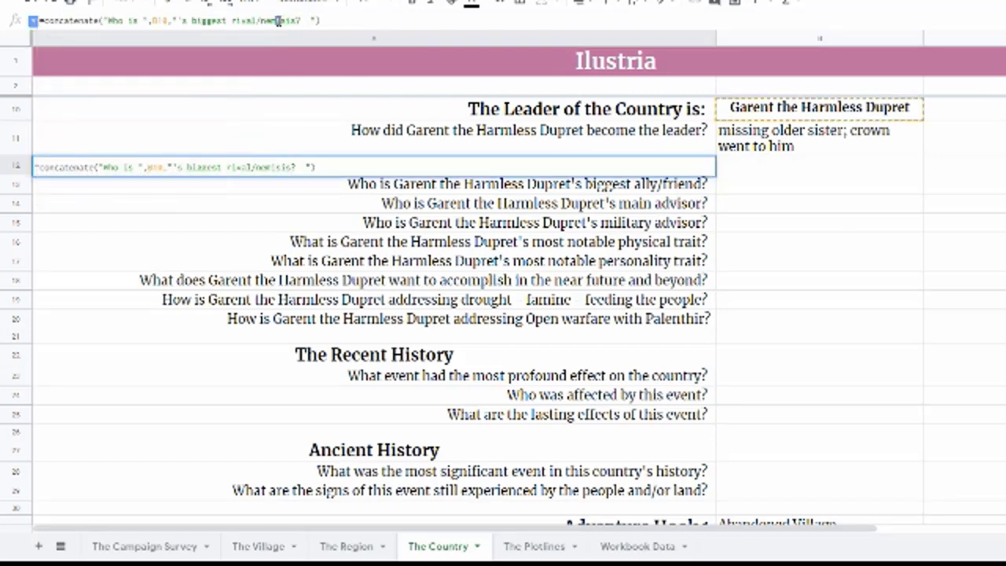
pyautogui.click(862, 250)
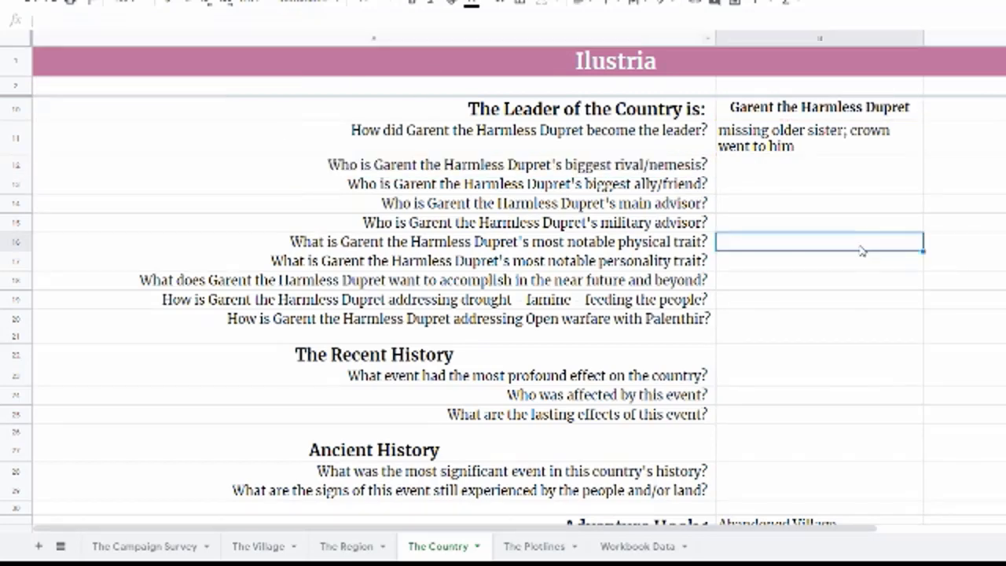
# Enter "Count Cordry of Zixxur" as the leader's biggest rival/nemesis
pyautogui.click(767, 170)
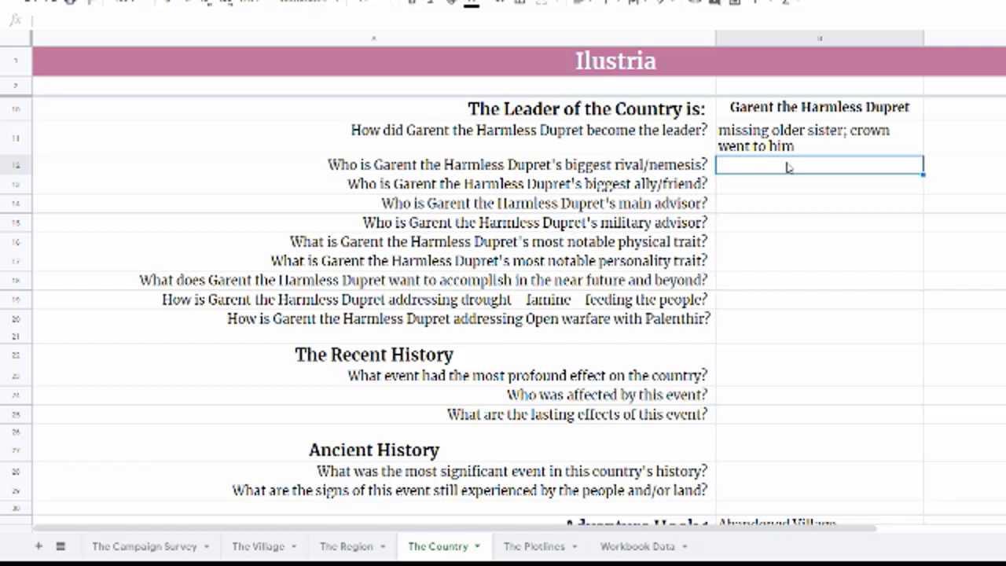
pyautogui.write('Count ')
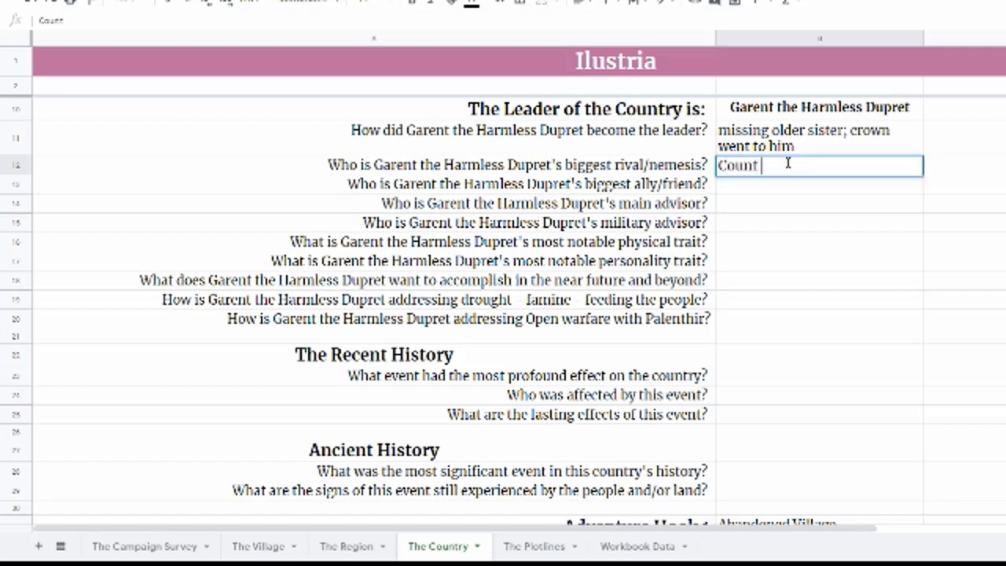
pyautogui.write('Cordry of X')
pyautogui.write('i')
pyautogui.press('BackSpace')
pyautogui.press('BackSpace')
pyautogui.write('Z')
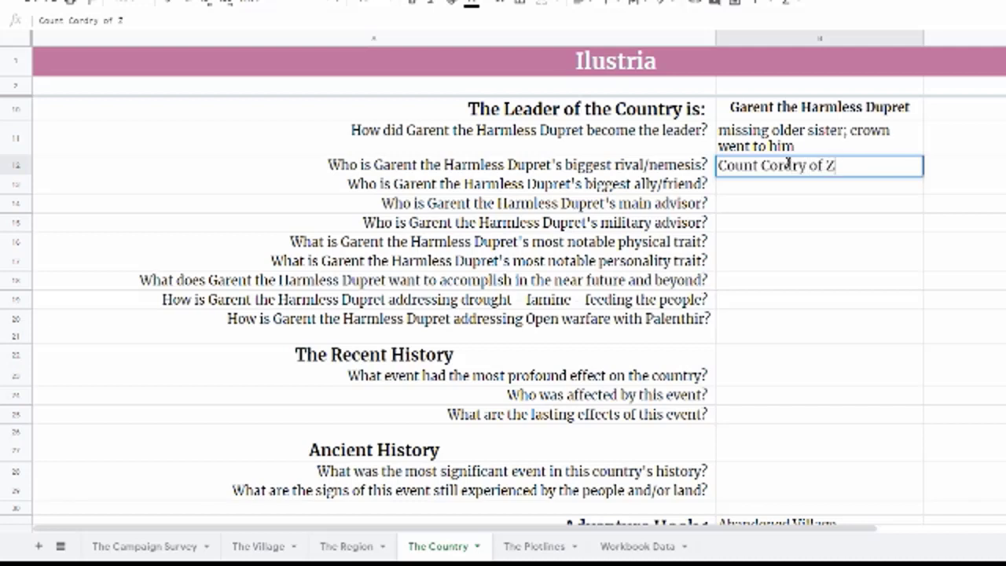
pyautogui.write('ixxur')
pyautogui.press('Return')
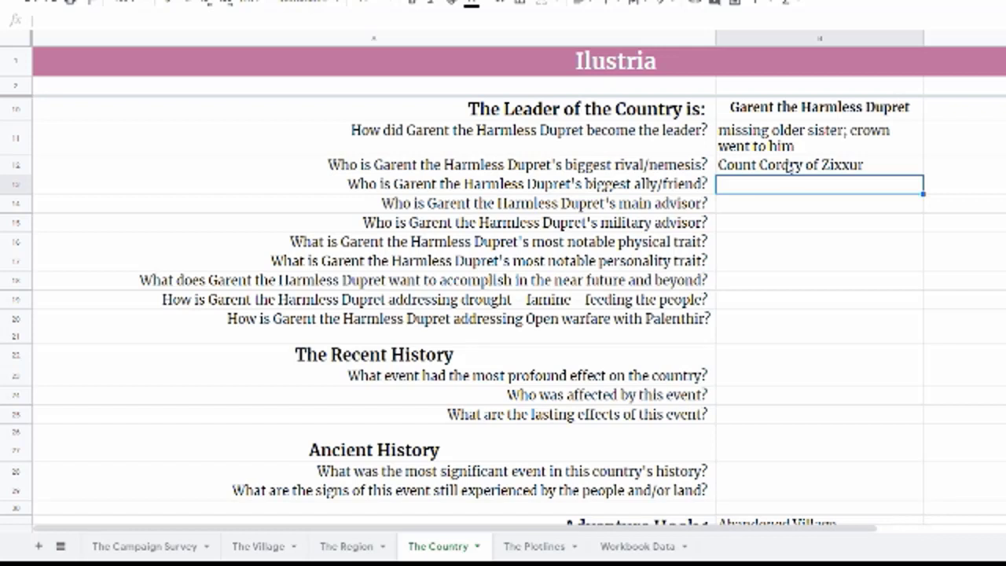
# Enter "Baron Rothgar" as the leader's biggest ally/friend and "Counselor Martak" as the main advisor
pyautogui.write('Bz')
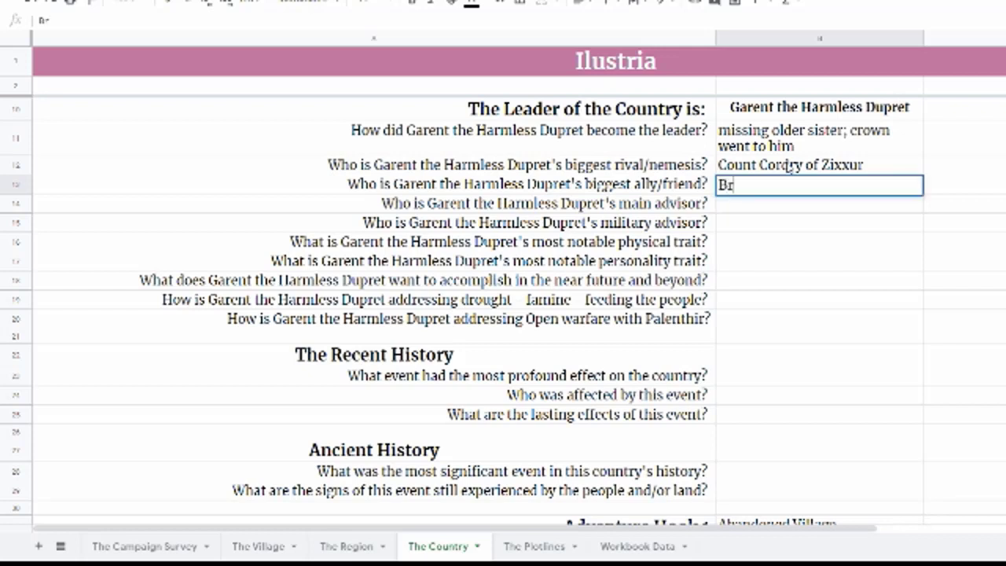
pyautogui.press('BackSpace')
pyautogui.write('aron Rothgar')
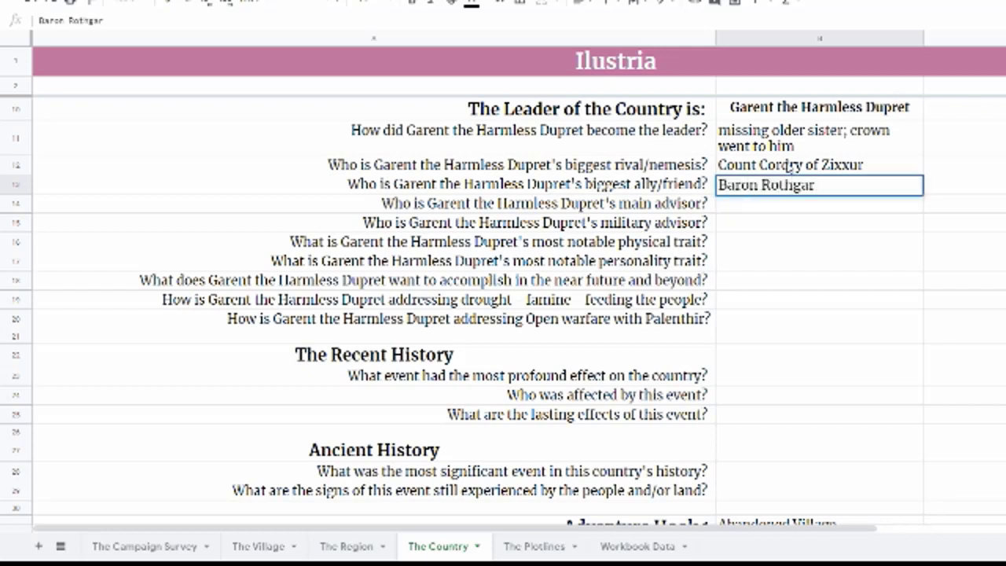
pyautogui.press('Return')
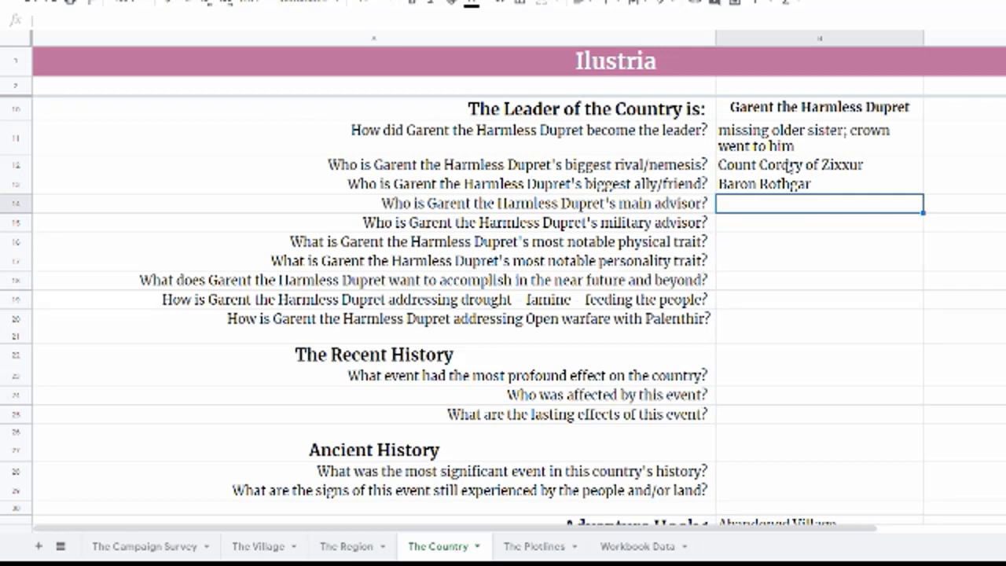
pyautogui.write('C')
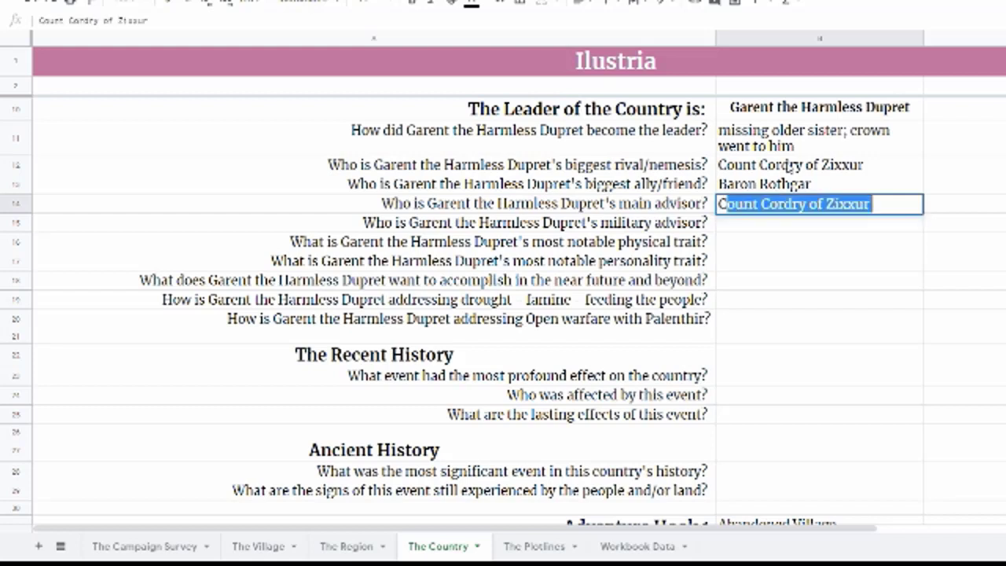
pyautogui.write('ounselor')
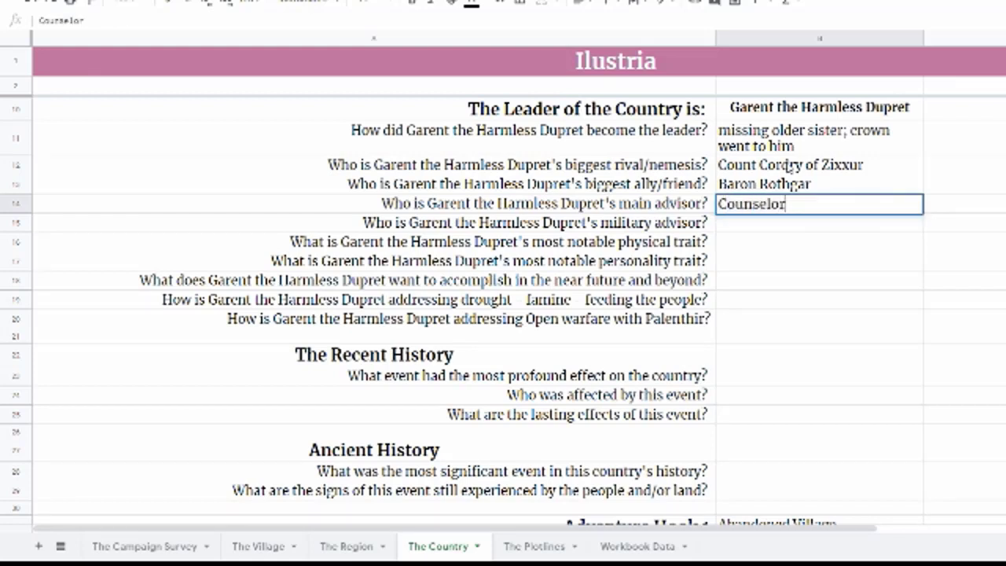
pyautogui.write(' Martak')
pyautogui.press('Return')
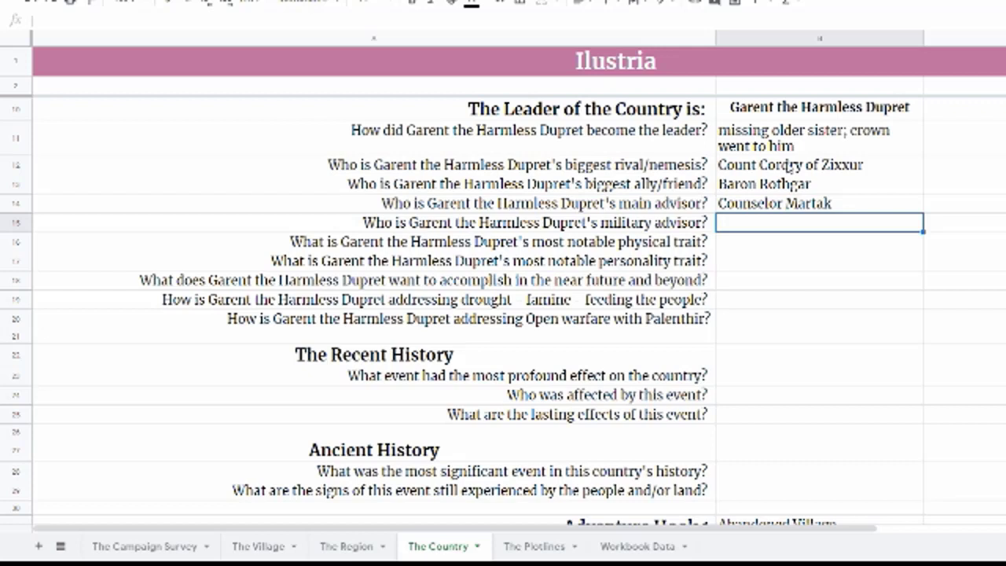
# Enter "General Siminof" as the leader's military advisor
pyautogui.write('Gener')
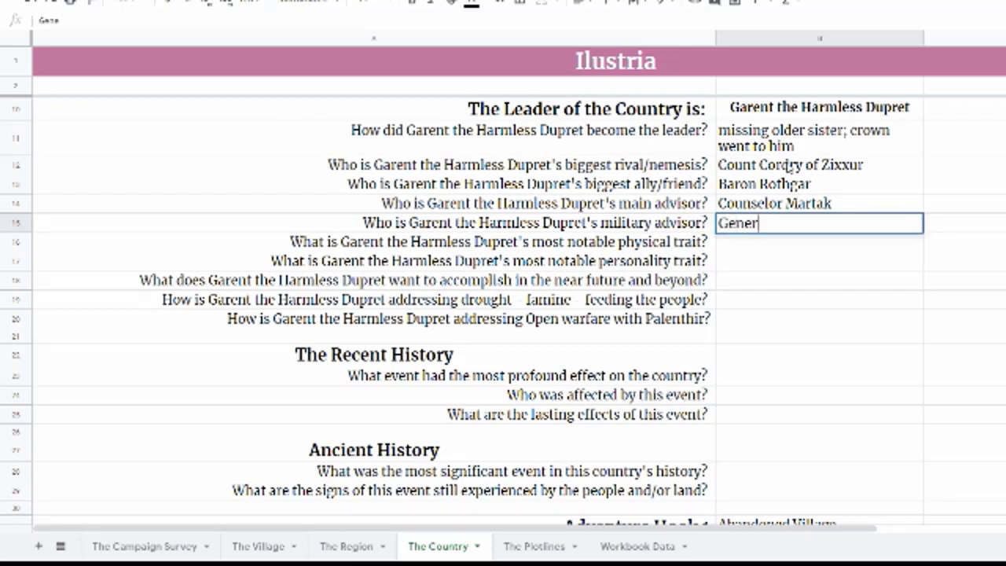
pyautogui.write('al Simmo')
pyautogui.press('BackSpace')
pyautogui.press('BackSpace')
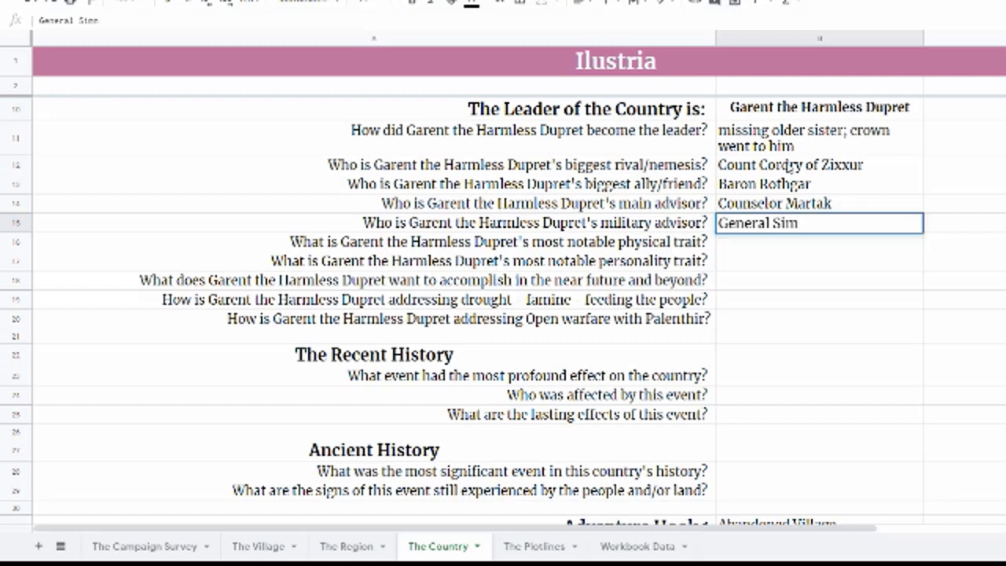
pyautogui.write('inof')
pyautogui.press('Return')
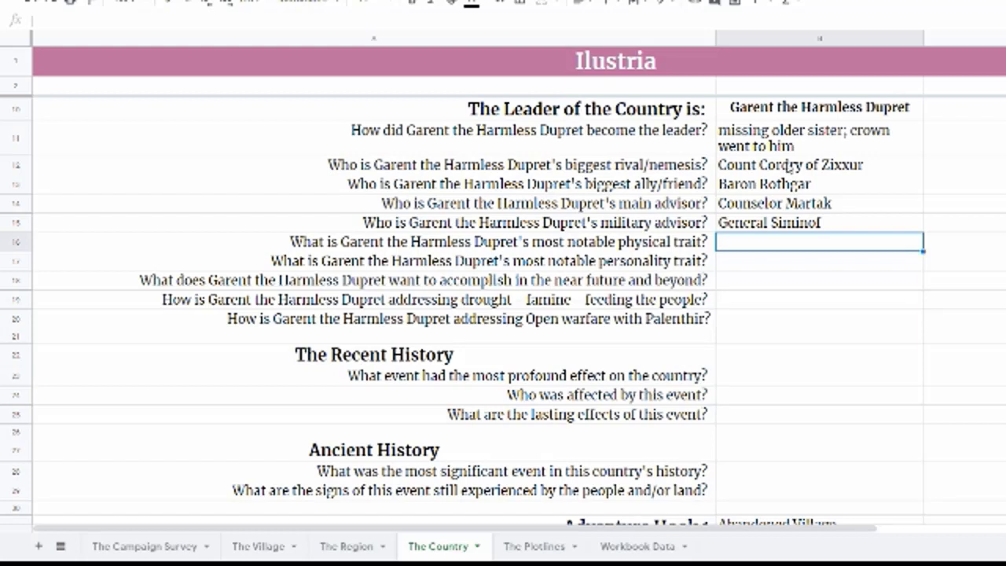
# Set the leader's most notable physical trait to "Bright red hair" and personality trait to "affable, eager to please"
pyautogui.write('Bright')
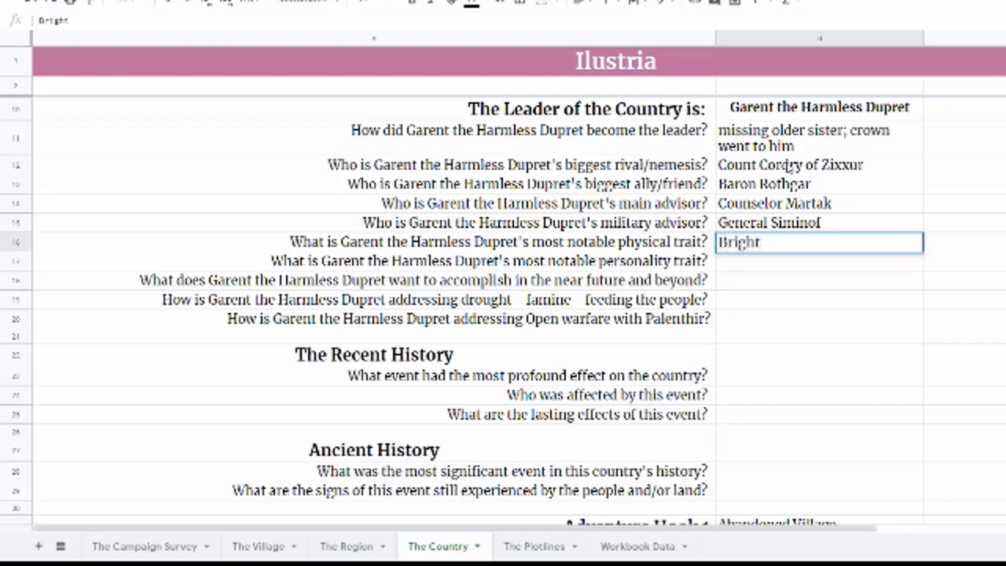
pyautogui.write(' red hair')
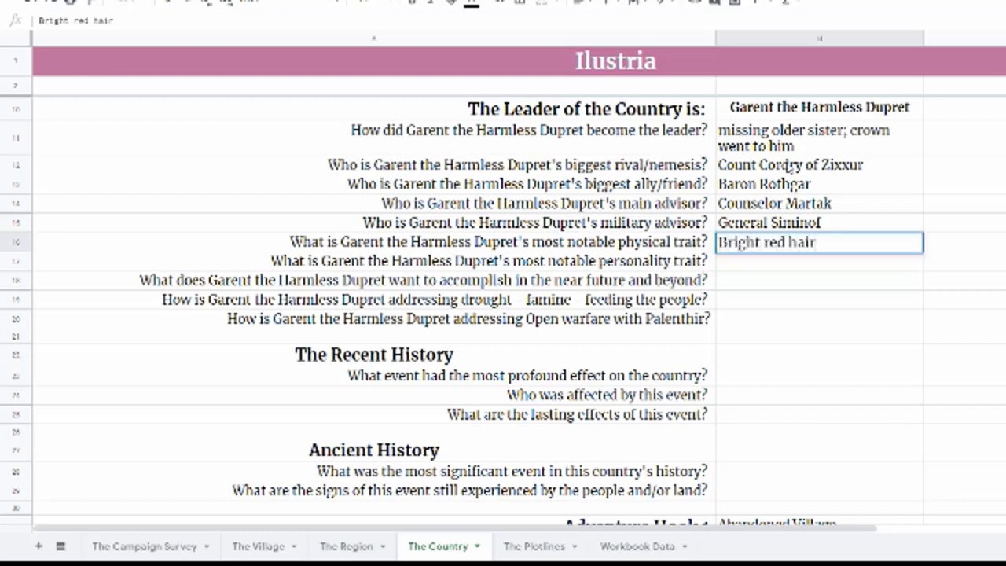
pyautogui.press('Return')
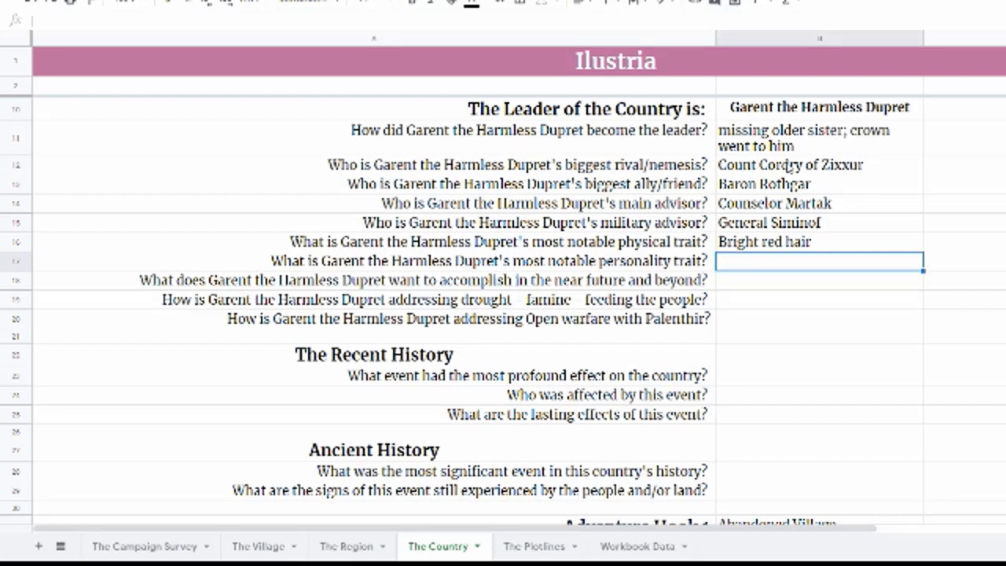
pyautogui.write('affable')
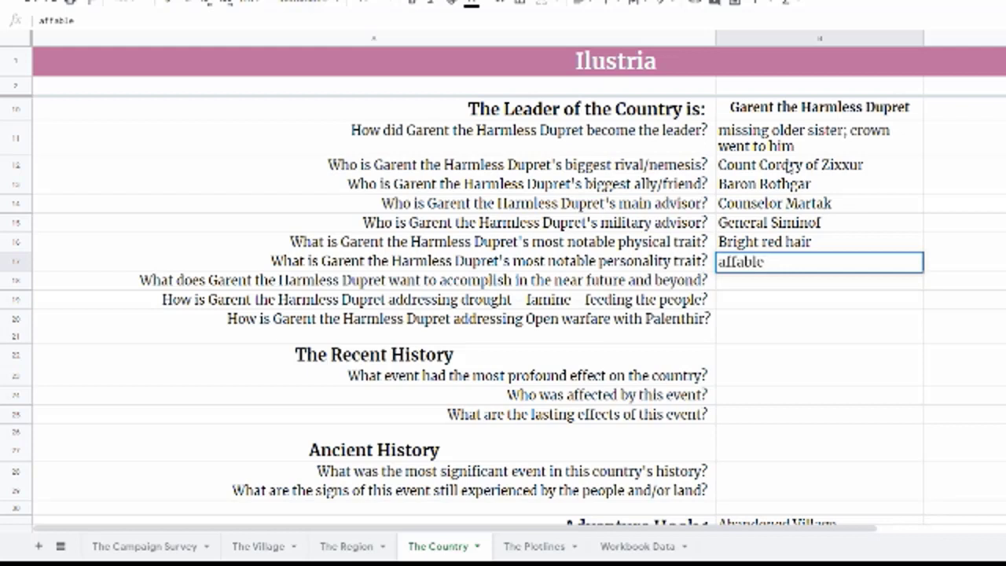
pyautogui.write(', eager to please')
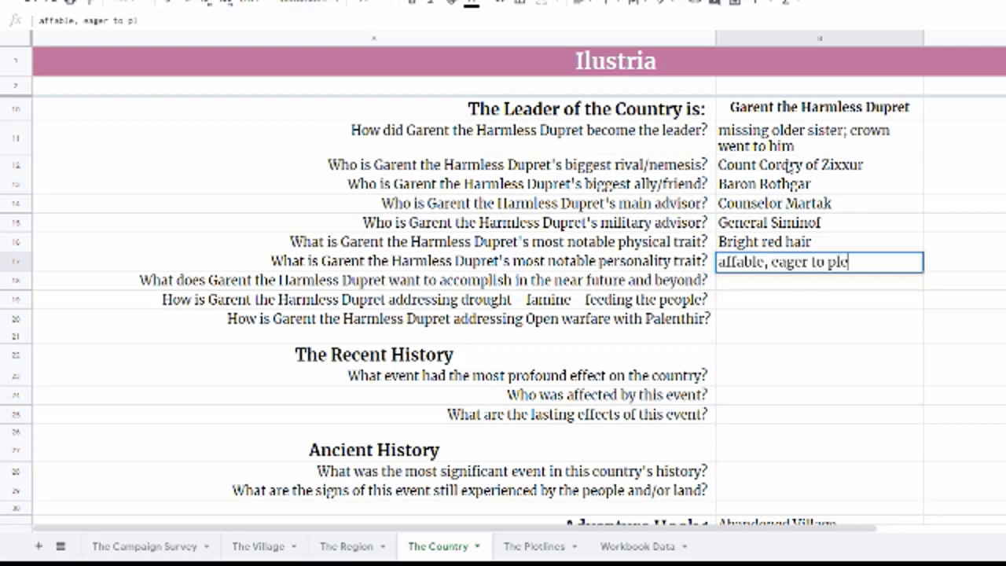
pyautogui.press('Return')
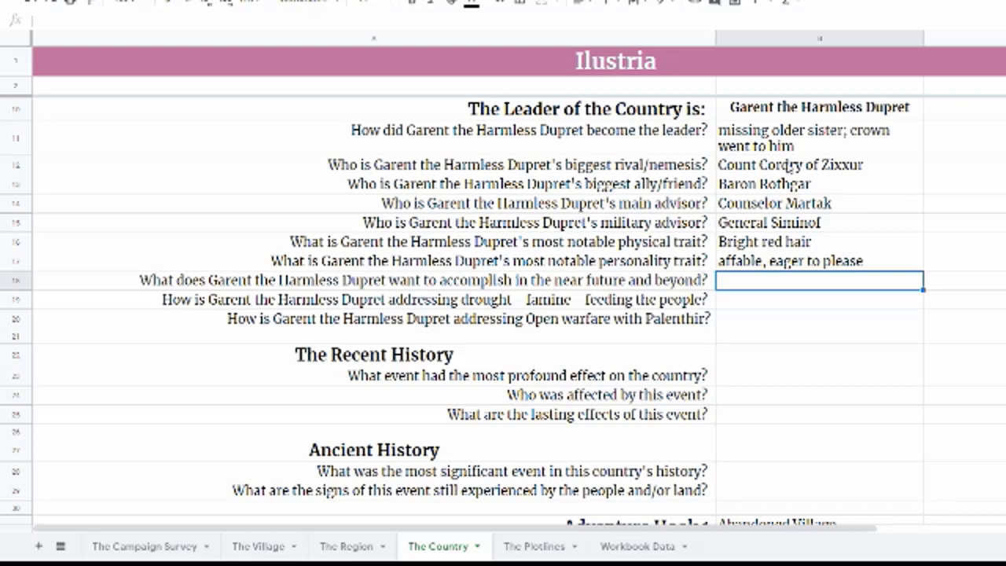
# Answer what the leader wants to accomplish with "he wants to know what happened to his sister"
pyautogui.write('he wants')
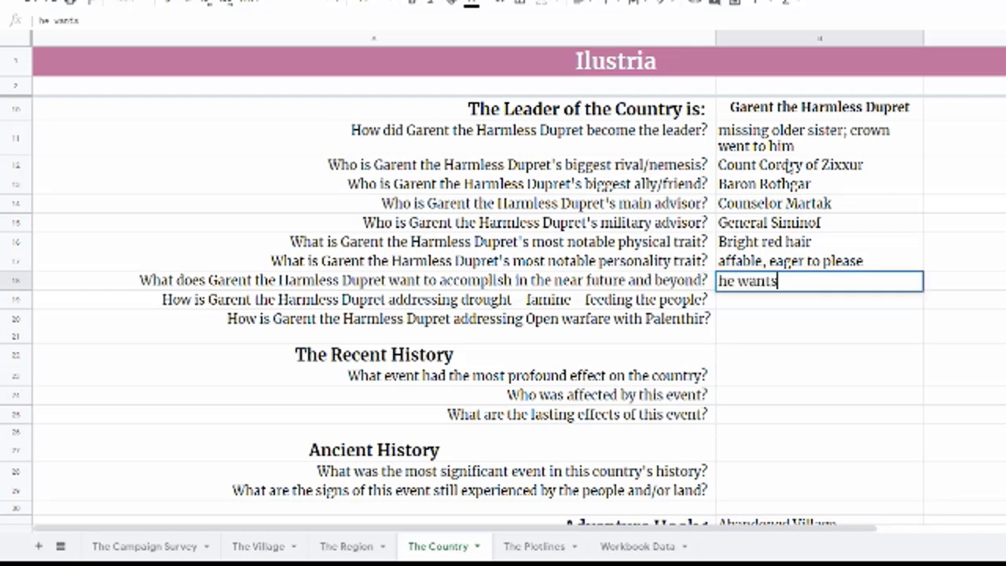
pyautogui.write(' to know what ')
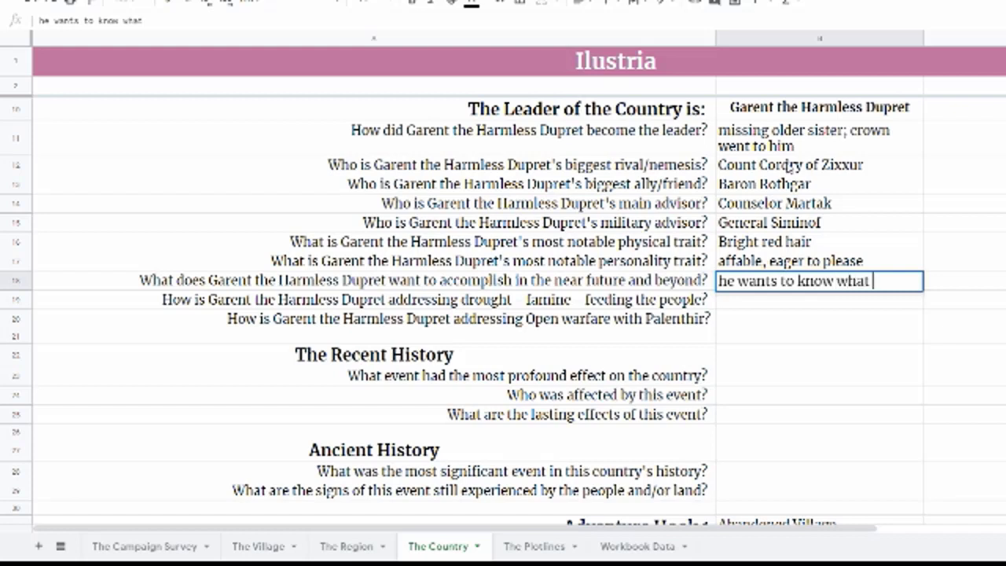
pyautogui.write('happened to his sister')
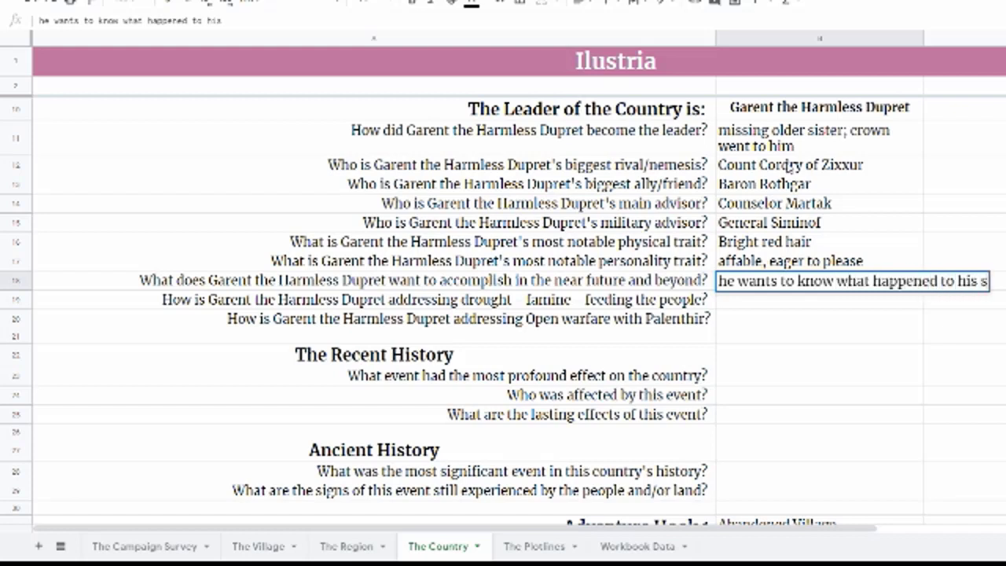
pyautogui.press('Return')
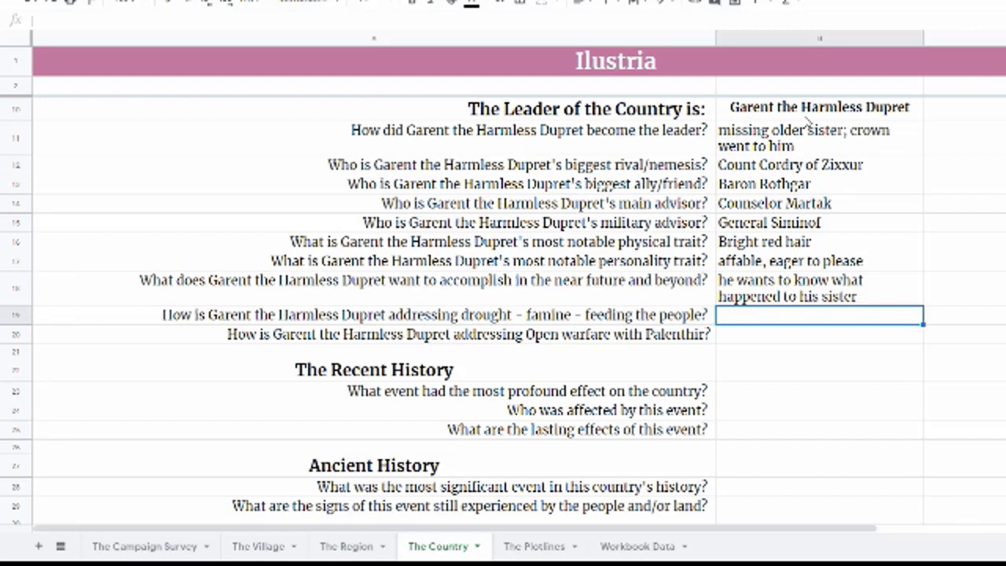
# Append "; securing permanent peace with Palanthir" to the answer about what the leader wants to accomplish
pyautogui.click(866, 297)
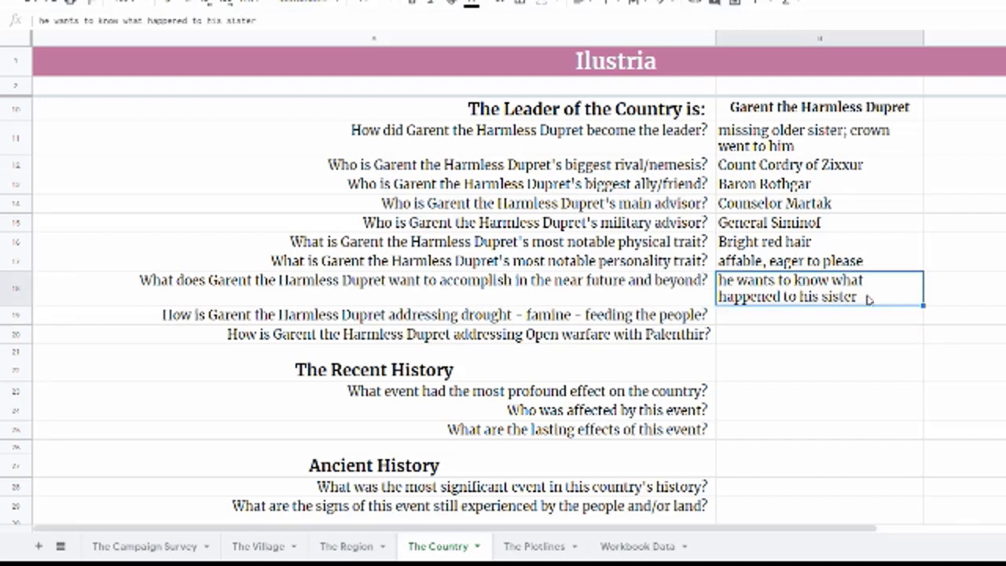
pyautogui.click(289, 24)
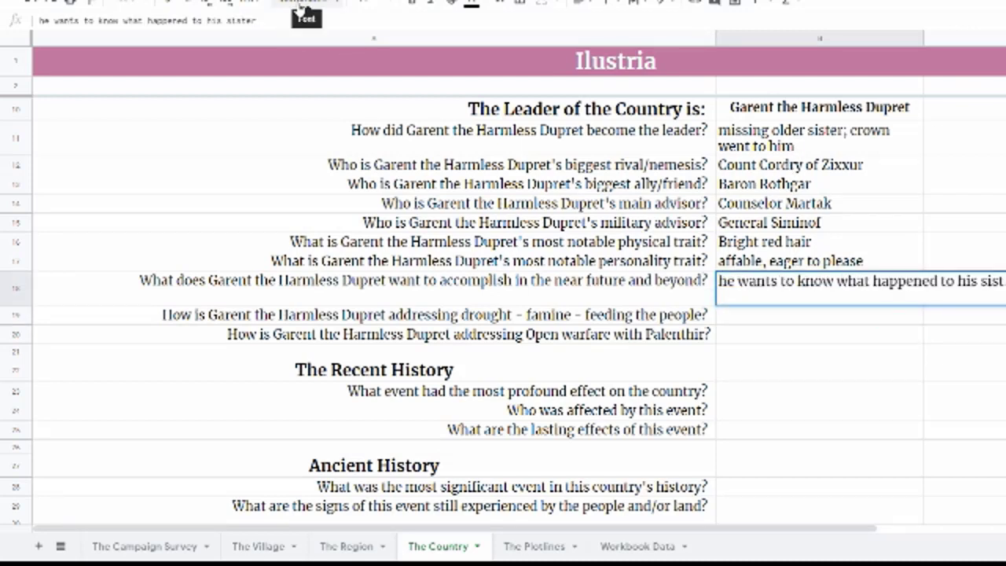
pyautogui.write(',')
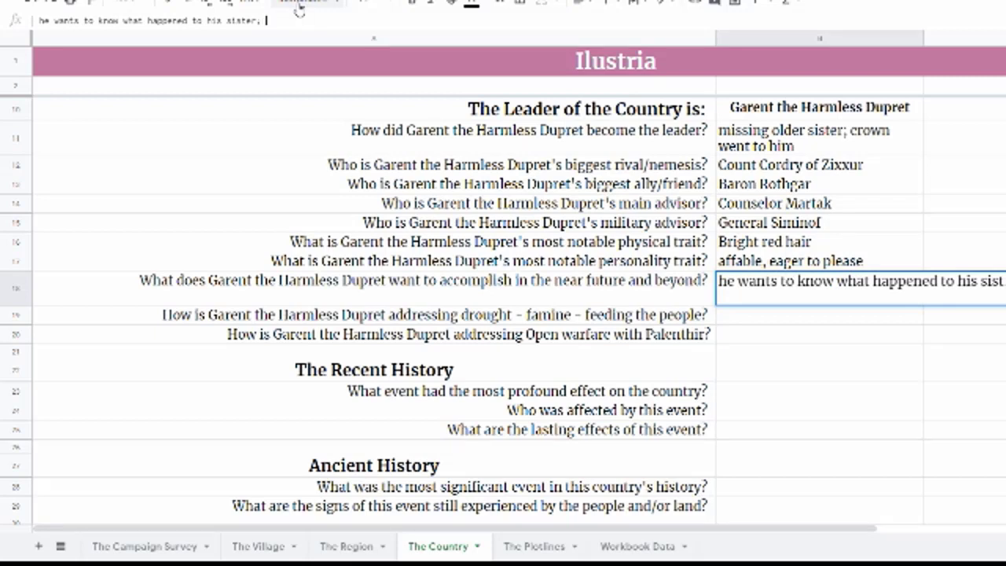
pyautogui.write(' securing permanent peac')
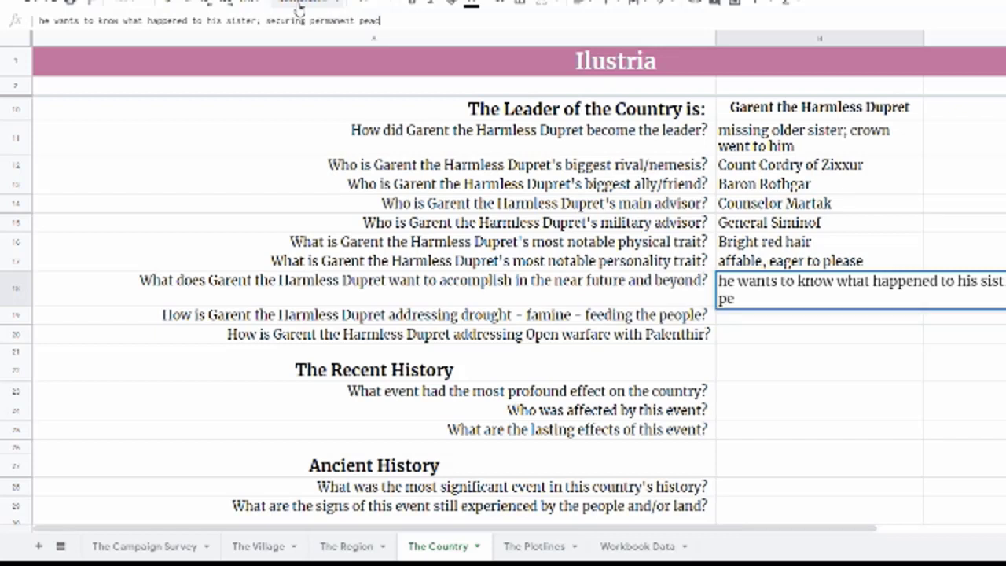
pyautogui.write('e with Panthi')
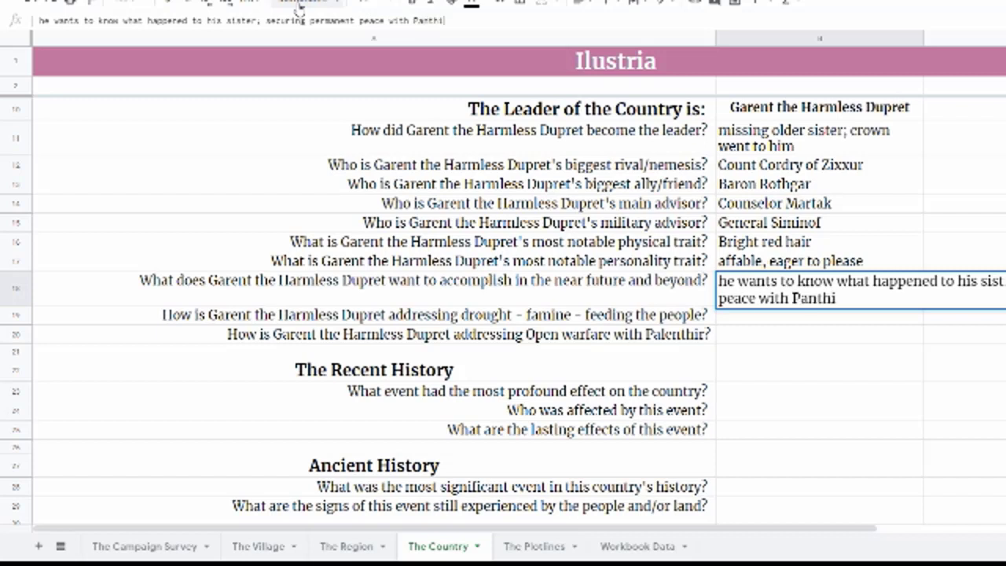
pyautogui.press('BackSpace')
pyautogui.press('BackSpace')
pyautogui.press('BackSpace')
pyautogui.press('BackSpace')
pyautogui.write('lanthir')
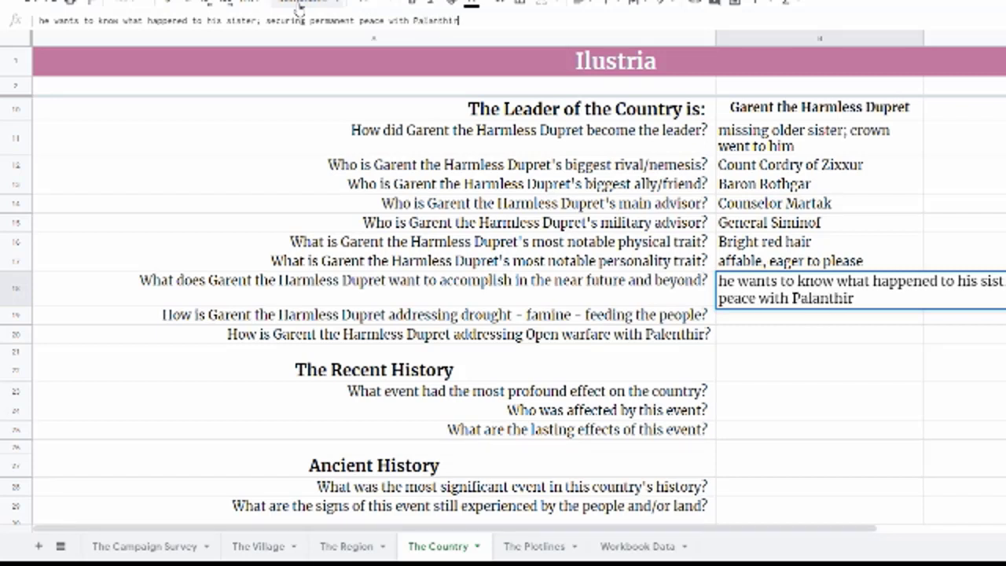
pyautogui.press('Return')
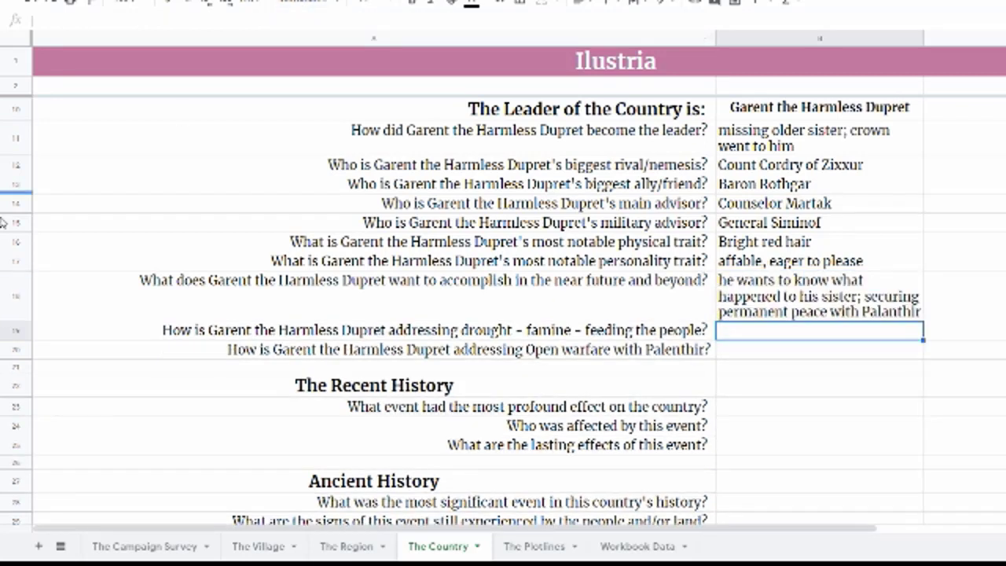
# Check the Ilustria ruler, rival and concern entries in The Campaign Survey sheet, and return to The Country sheet
pyautogui.click(157, 549)
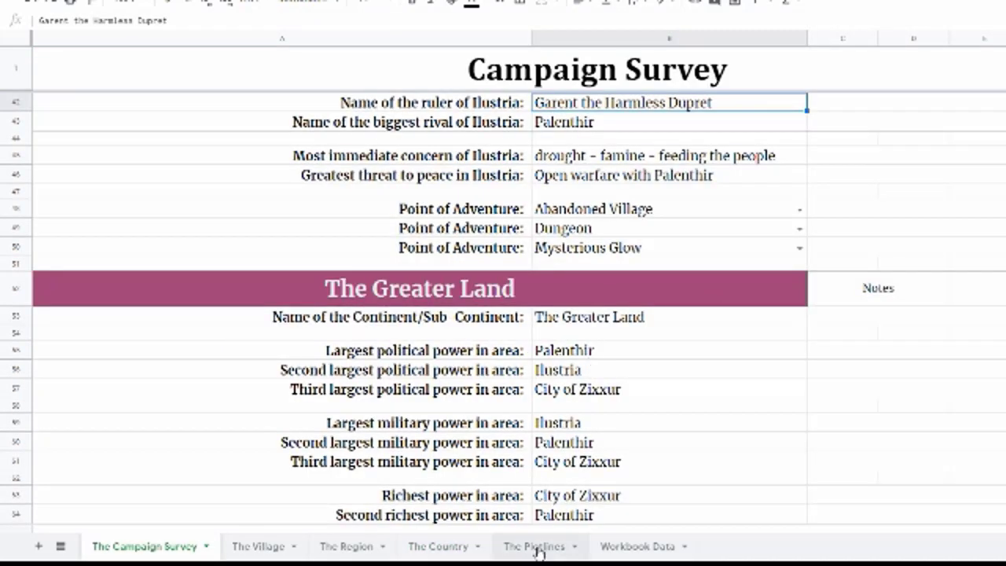
pyautogui.click(454, 549)
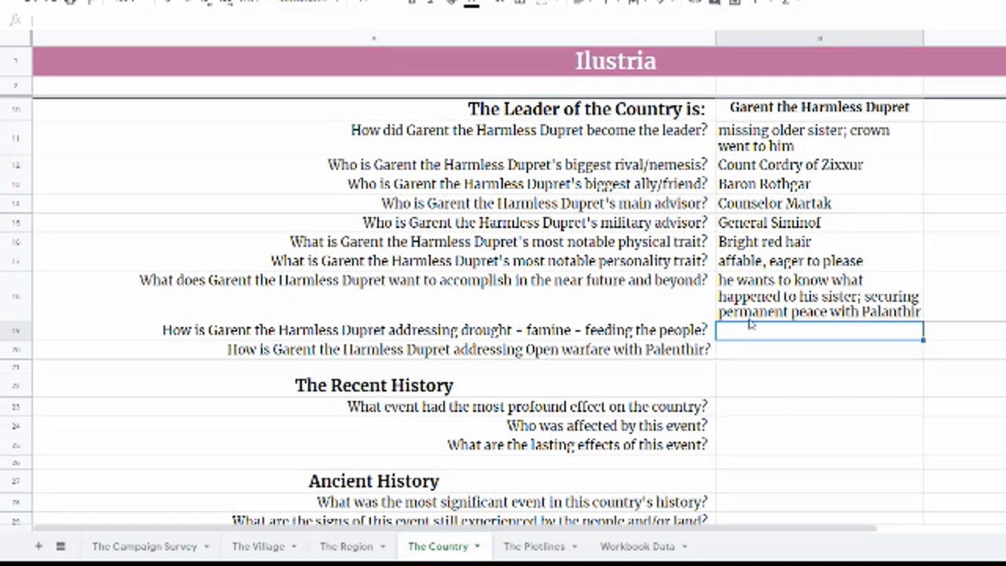
# Answer how the leader is addressing drought and famine with "taxing industries, importing food, investing in experimental farms"
pyautogui.write('tax')
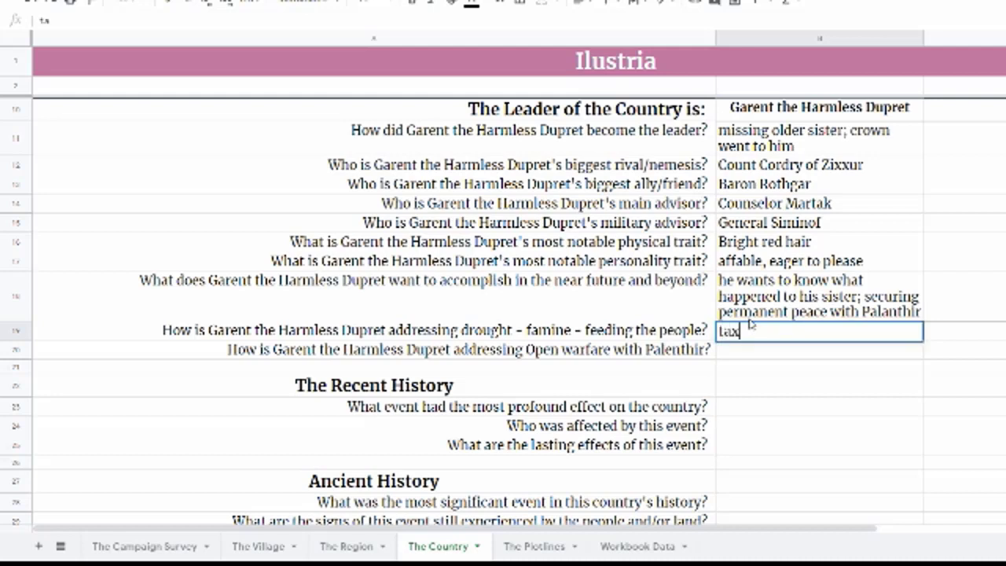
pyautogui.write('ing indust')
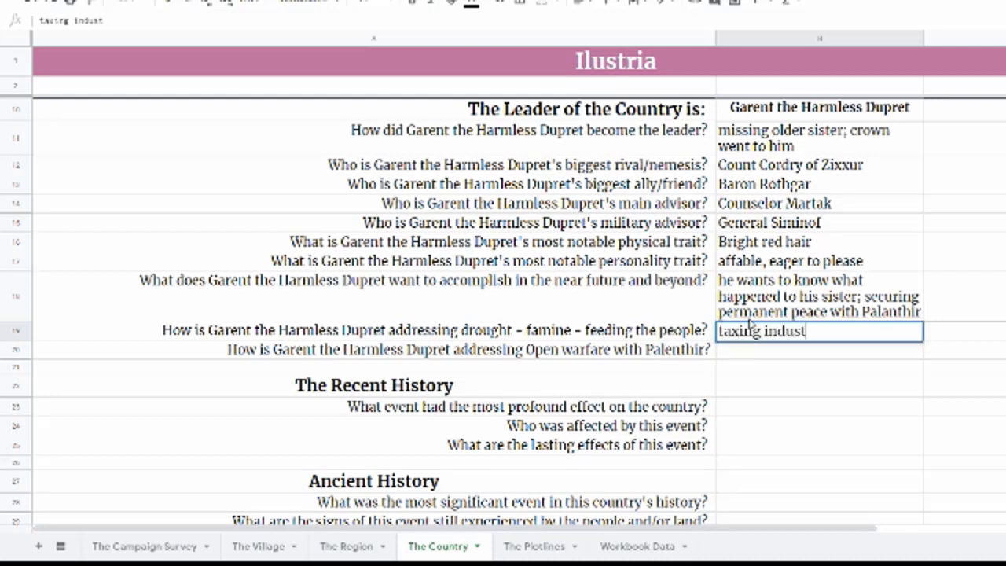
pyautogui.write('ries, importing foods')
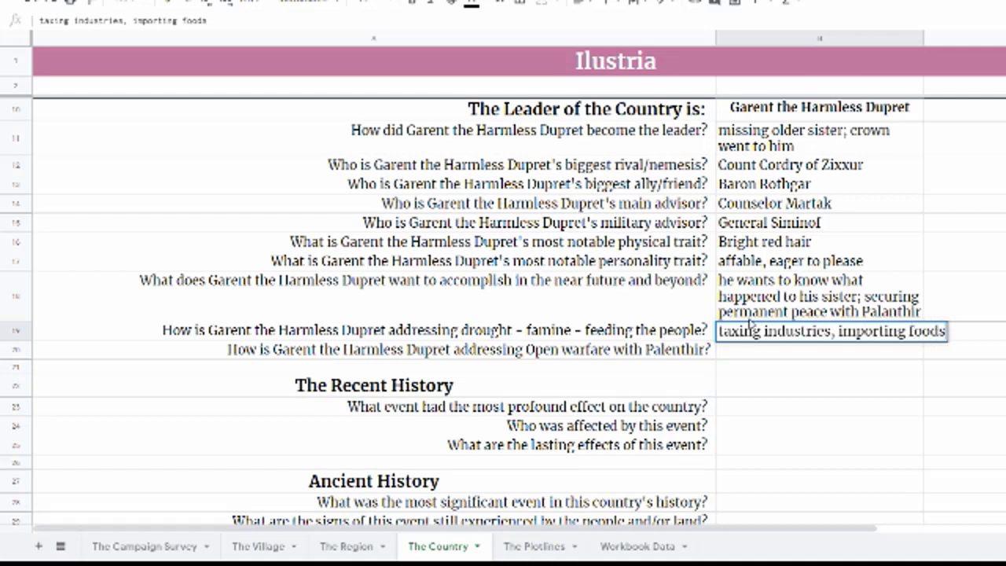
pyautogui.press('BackSpace')
pyautogui.write(', experiment')
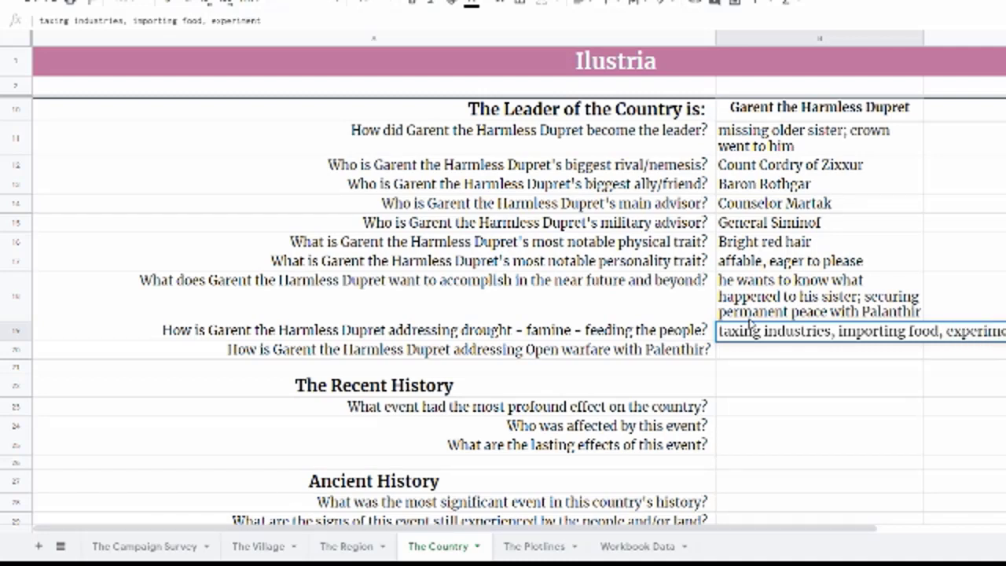
pyautogui.press('BackSpace')
pyautogui.press('BackSpace')
pyautogui.press('BackSpace')
pyautogui.press('BackSpace')
pyautogui.press('BackSpace')
pyautogui.press('BackSpace')
pyautogui.press('BackSpace')
pyautogui.press('BackSpace')
pyautogui.press('BackSpace')
pyautogui.write('investing in')
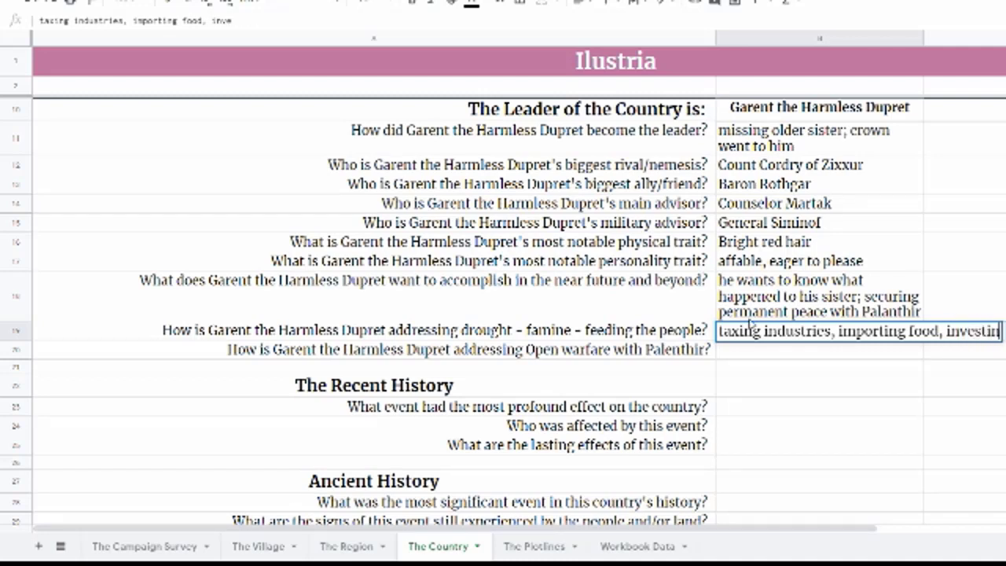
pyautogui.write(' experimental farms')
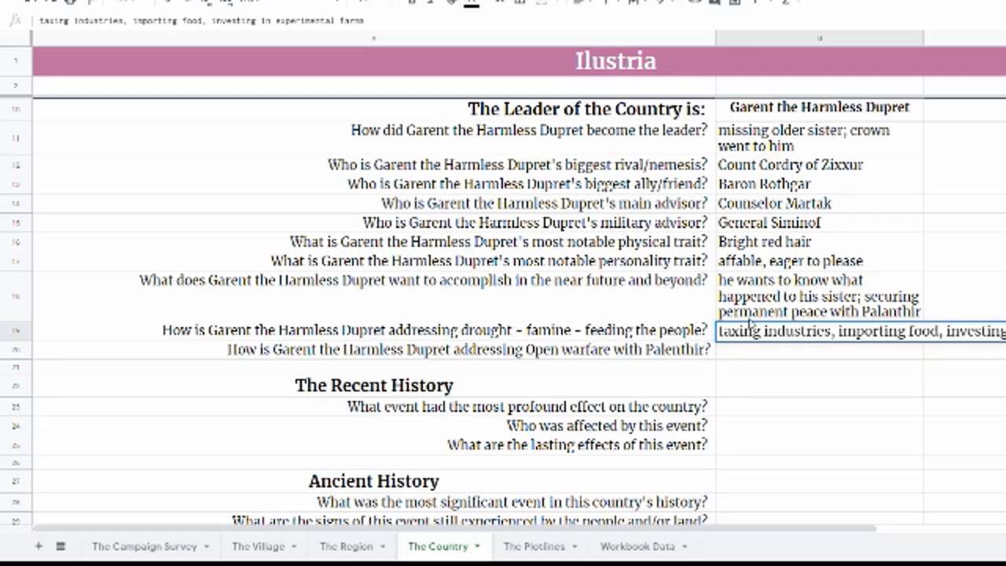
pyautogui.press('Return')
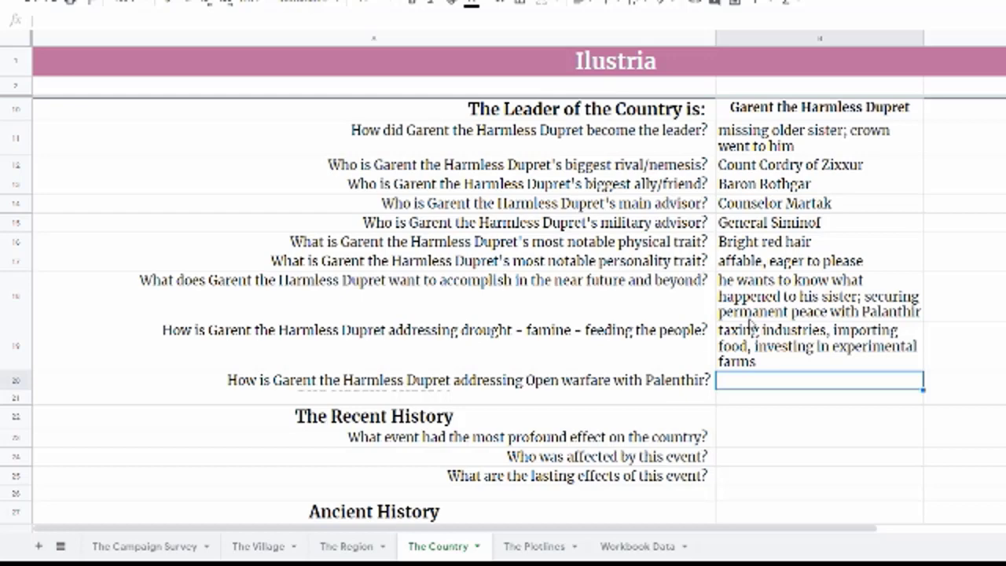
# Answer how the leader is addressing open warfare with Palenthir with "military drills, sending out more patrols, diplomatic overtures"
pyautogui.write('military dril')
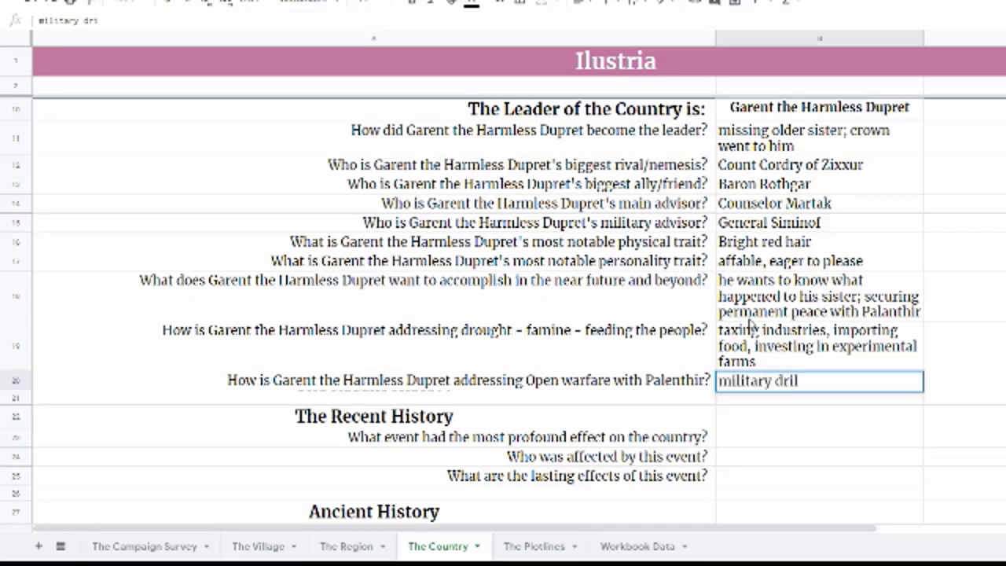
pyautogui.write('ls, sending ')
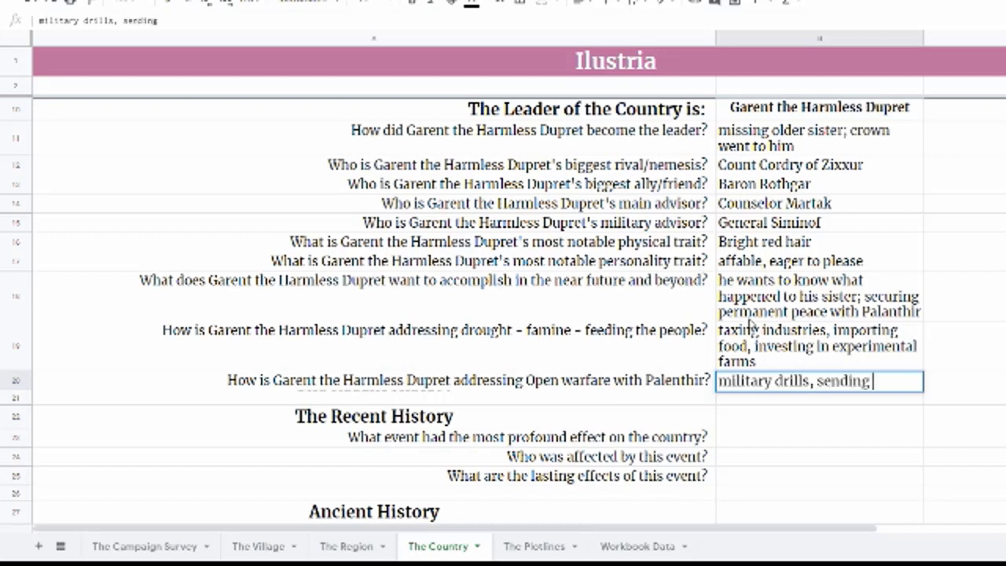
pyautogui.write('out mou')
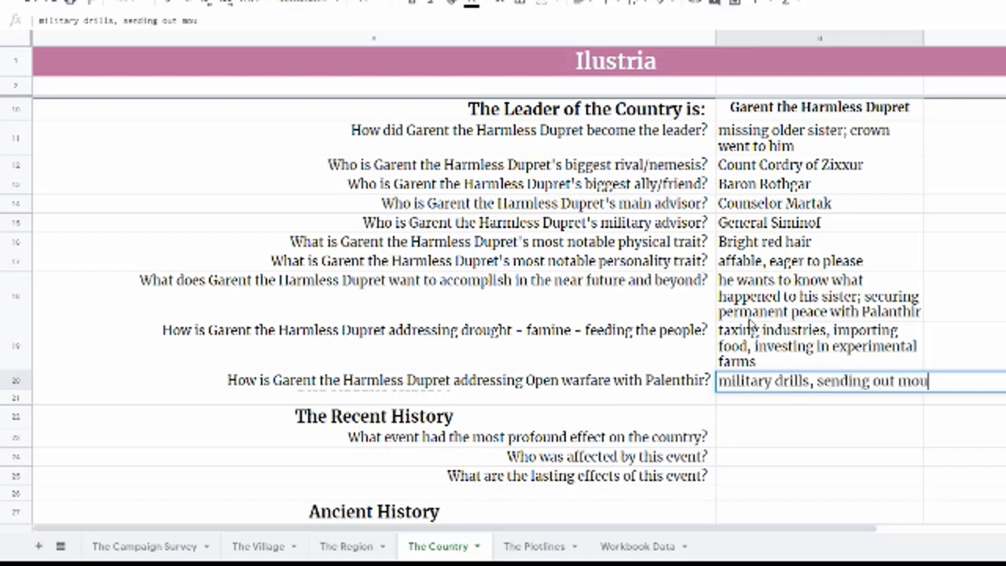
pyautogui.press('BackSpace')
pyautogui.write('re patrols,')
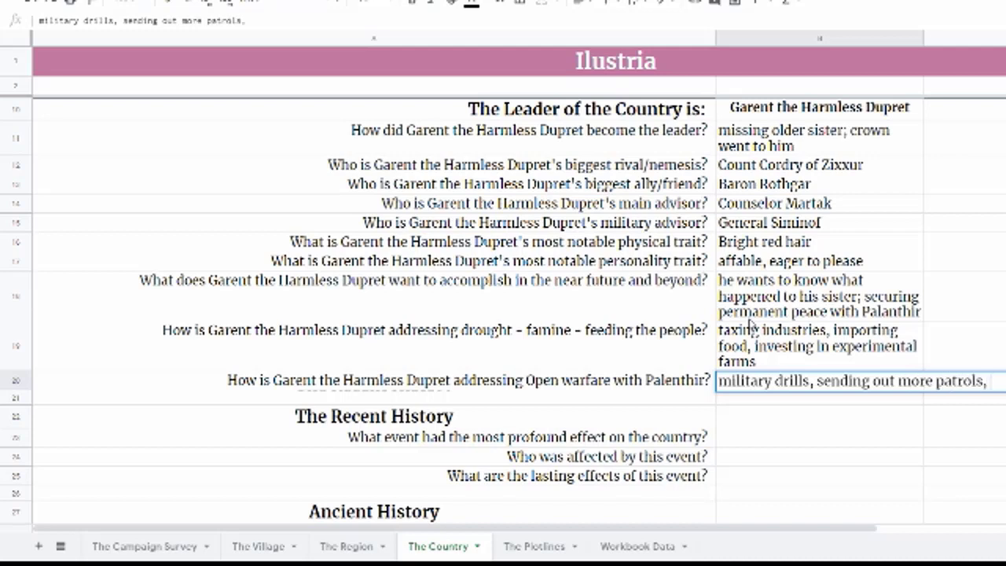
pyautogui.write(' diplo')
pyautogui.press('BackSpace')
pyautogui.write('lomatic overtures')
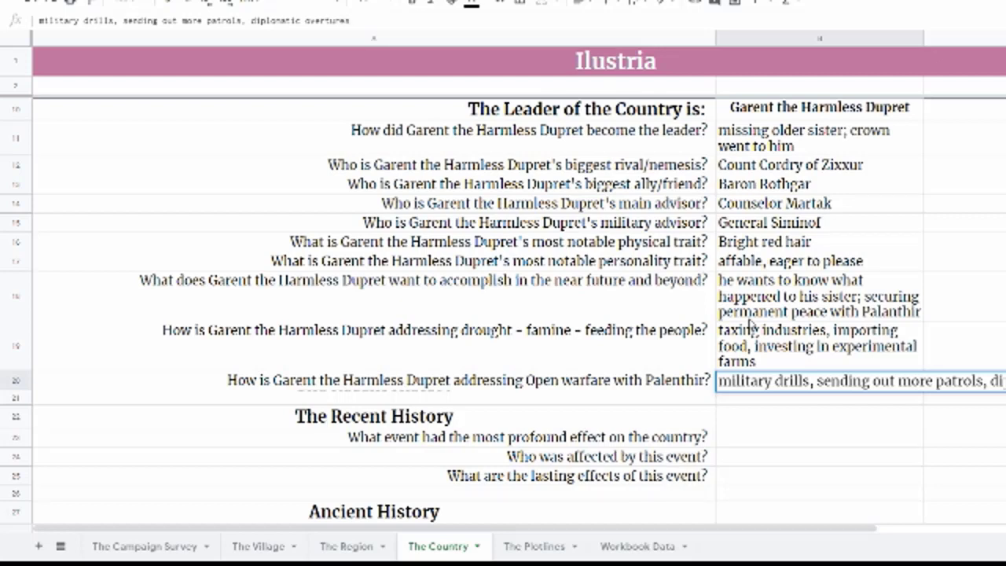
pyautogui.press('Return')
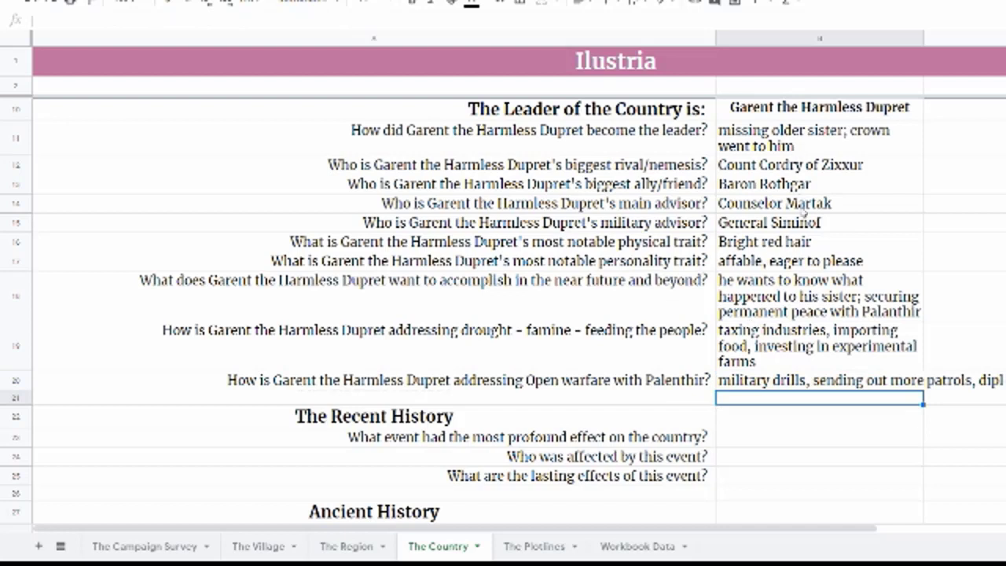
# Wrap the text in the cell that answers the open warfare question
pyautogui.click(774, 382)
pyautogui.click(586, 4)
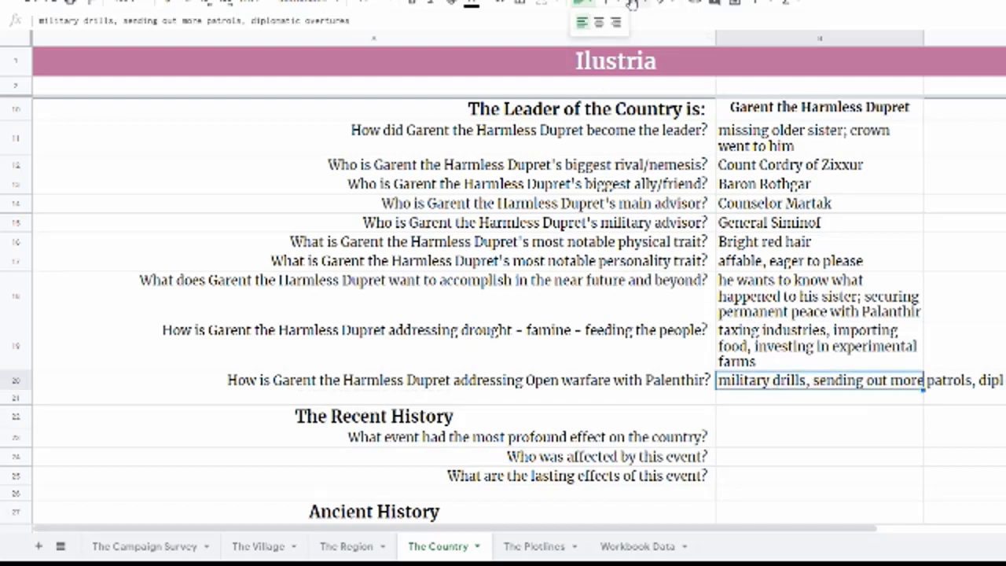
pyautogui.click(657, 4)
pyautogui.click(657, 24)
pyautogui.press('Tab')
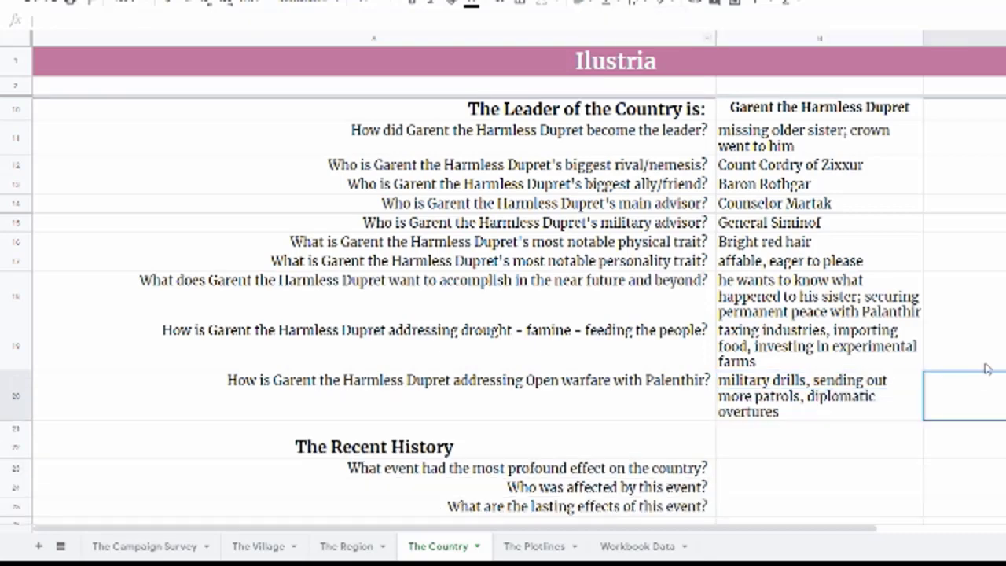
# Under The Recent History, enter "the crowning of the monarch 22 years ago" as the event with the most profound effect on the country
pyautogui.scroll(-5, 988, 369)
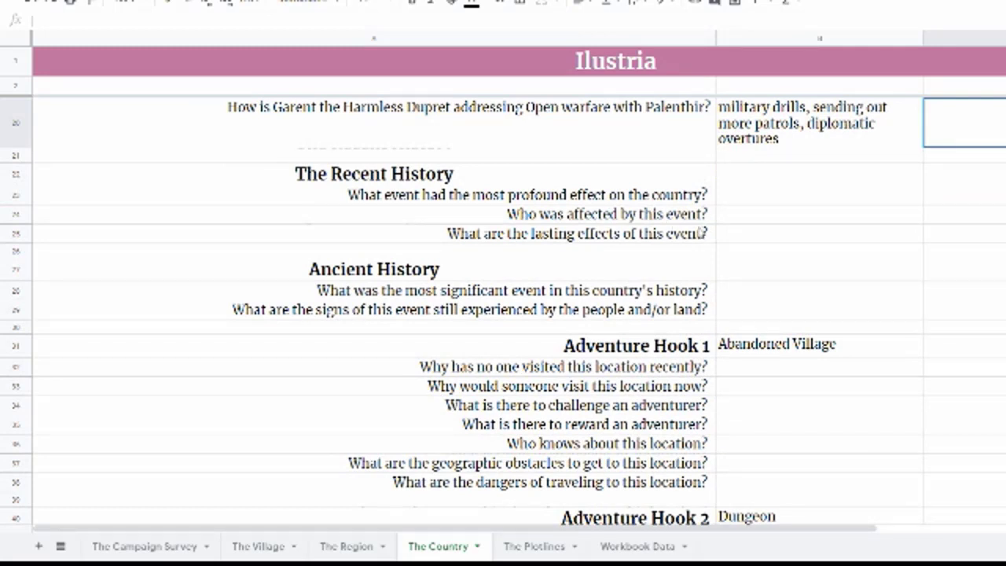
pyautogui.click(734, 197)
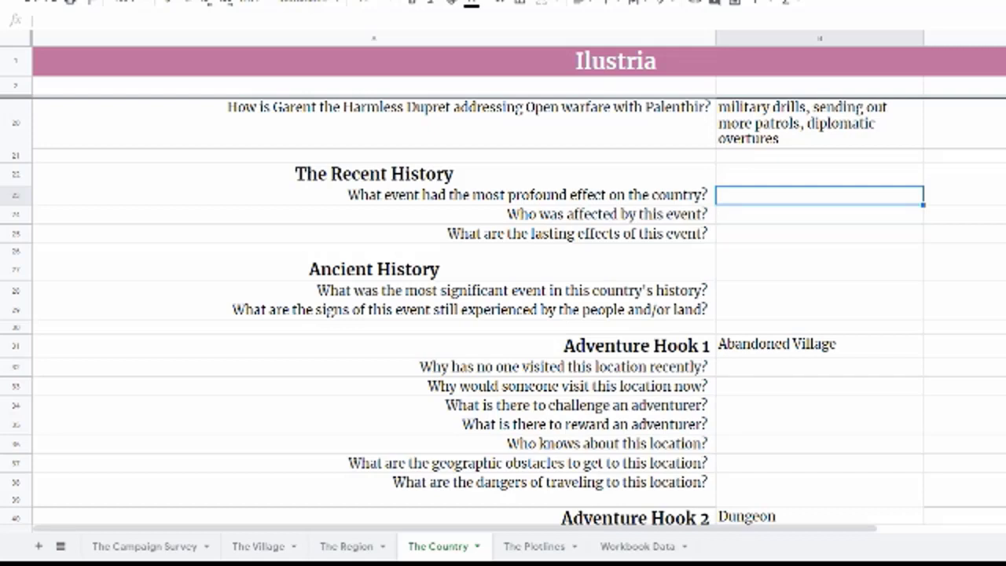
pyautogui.write('the crowning of ')
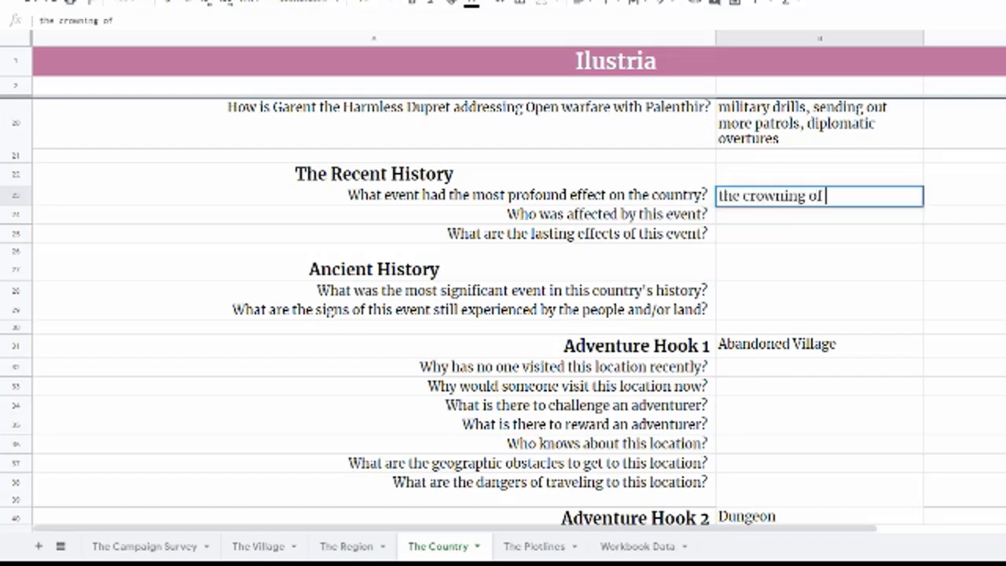
pyautogui.write('the mo')
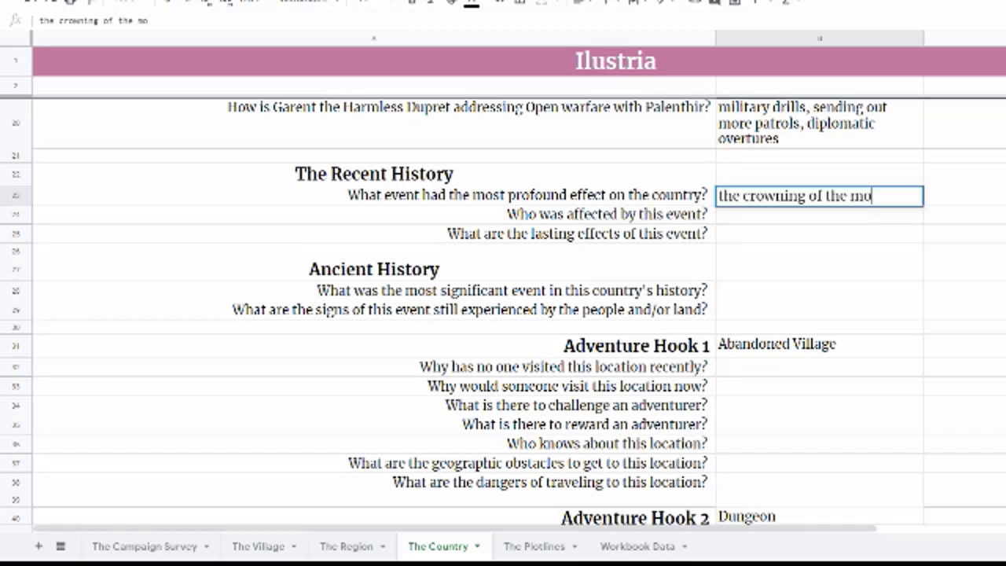
pyautogui.write('narch 22')
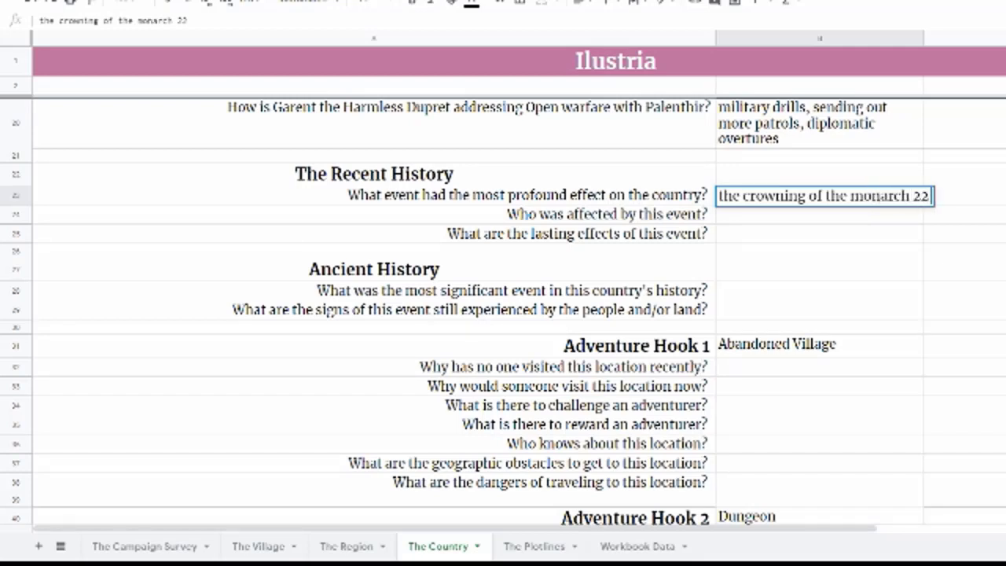
pyautogui.write(' years ago')
pyautogui.press('Return')
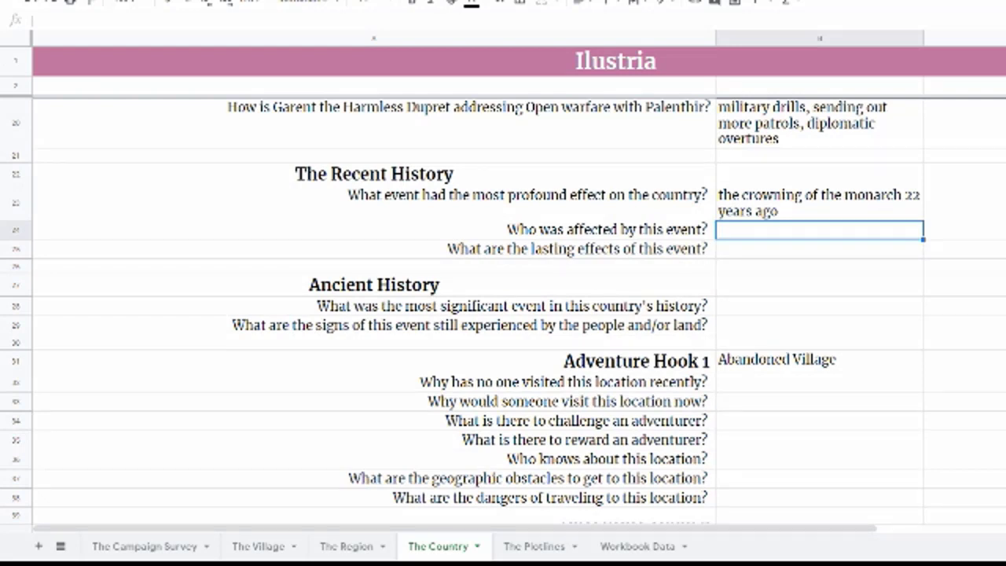
# Answer who was affected by the recent event with "the supporters of his sister"
pyautogui.write('th')
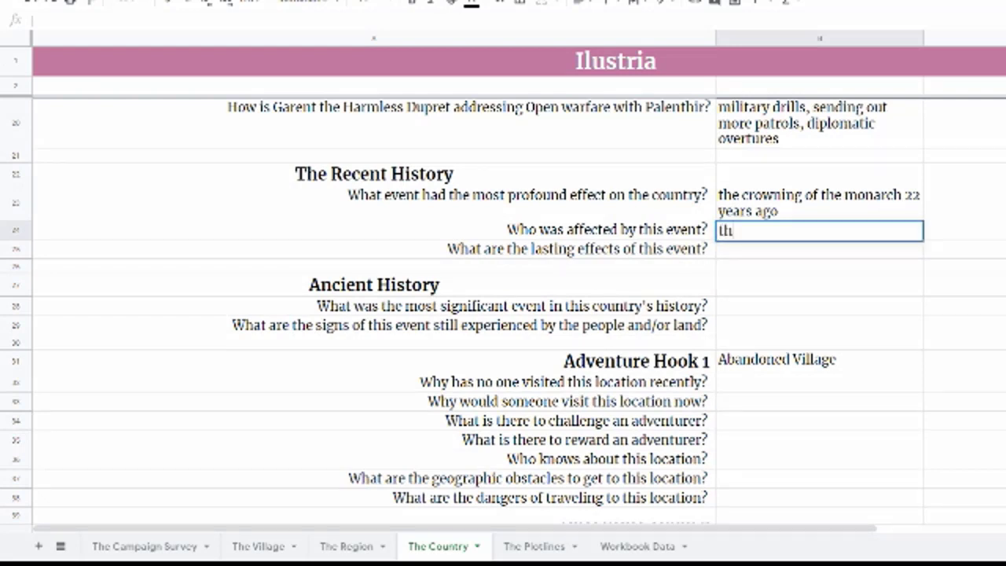
pyautogui.write('e supporters of his sister')
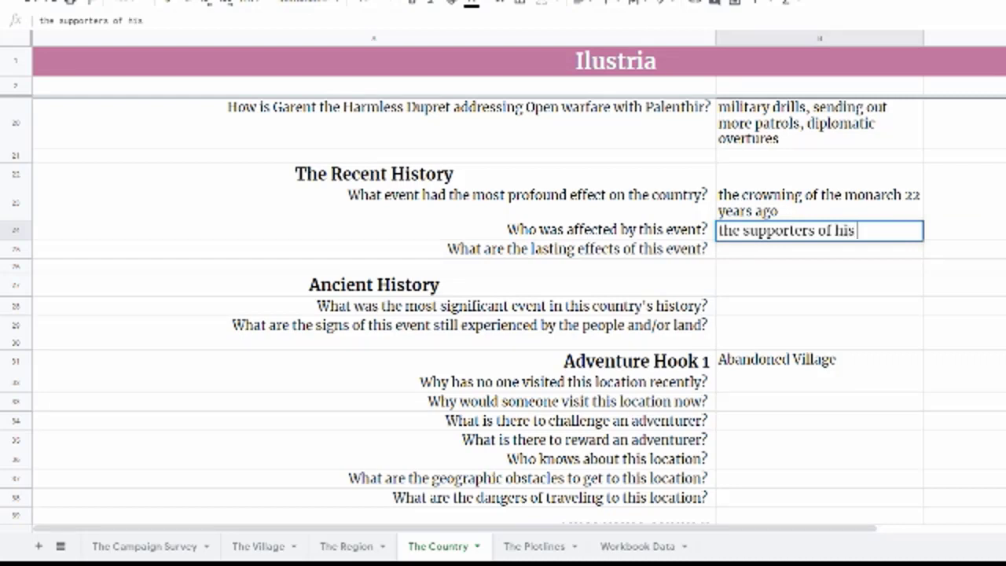
pyautogui.press('Return')
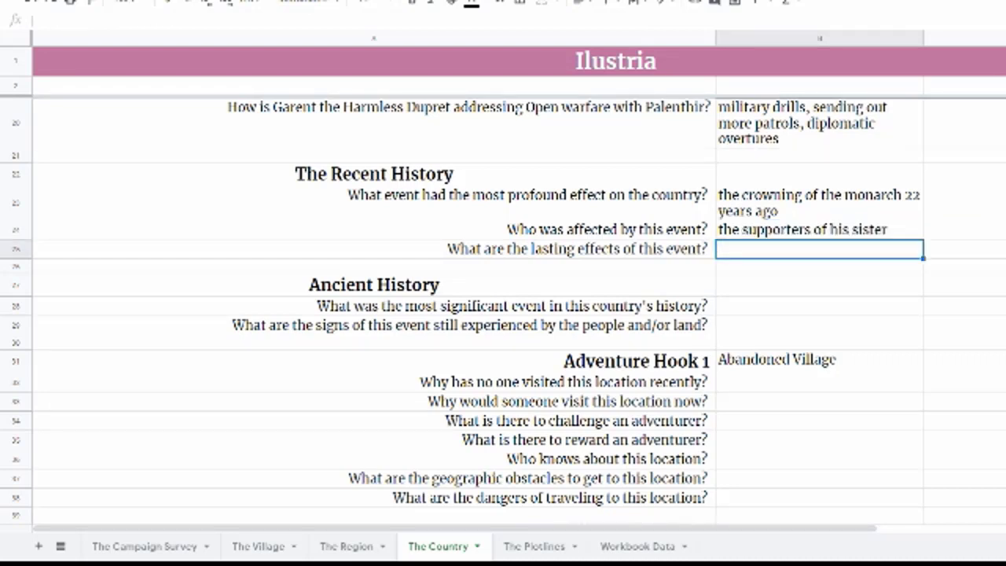
# Set the recent event's lasting effects to "rumors of foulplay, and the monarch is insecure about his position"
pyautogui.write('rumors')
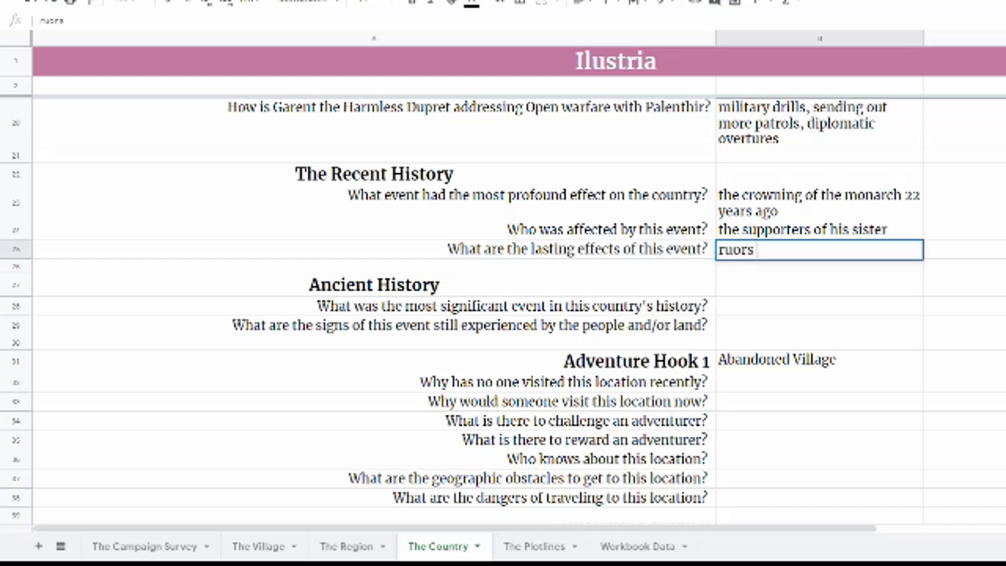
pyautogui.press('BackSpace')
pyautogui.press('BackSpace')
pyautogui.press('BackSpace')
pyautogui.press('BackSpace')
pyautogui.write('mors of out')
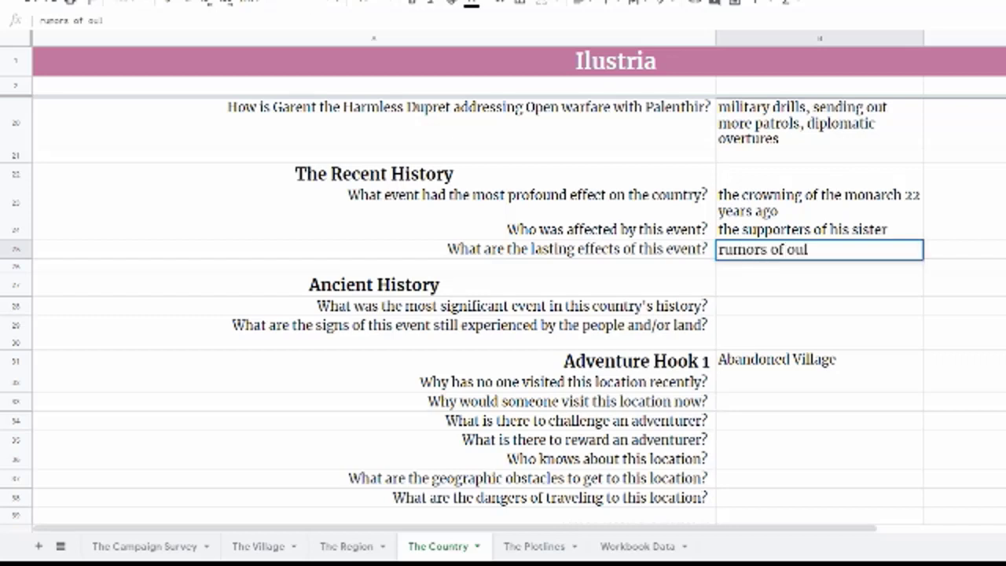
pyautogui.press('BackSpace')
pyautogui.press('BackSpace')
pyautogui.press('BackSpace')
pyautogui.write('foulpla')
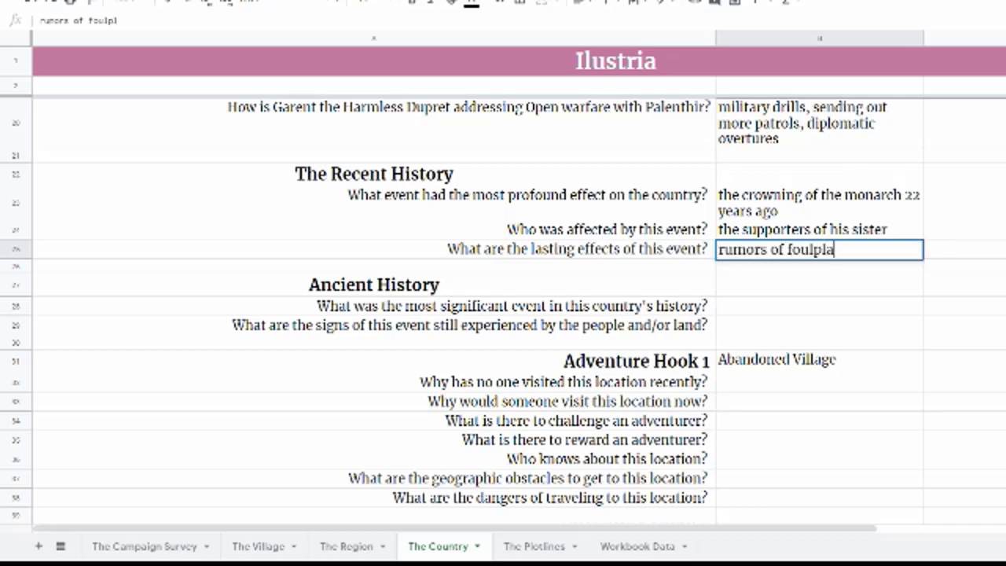
pyautogui.write('y, and the kind')
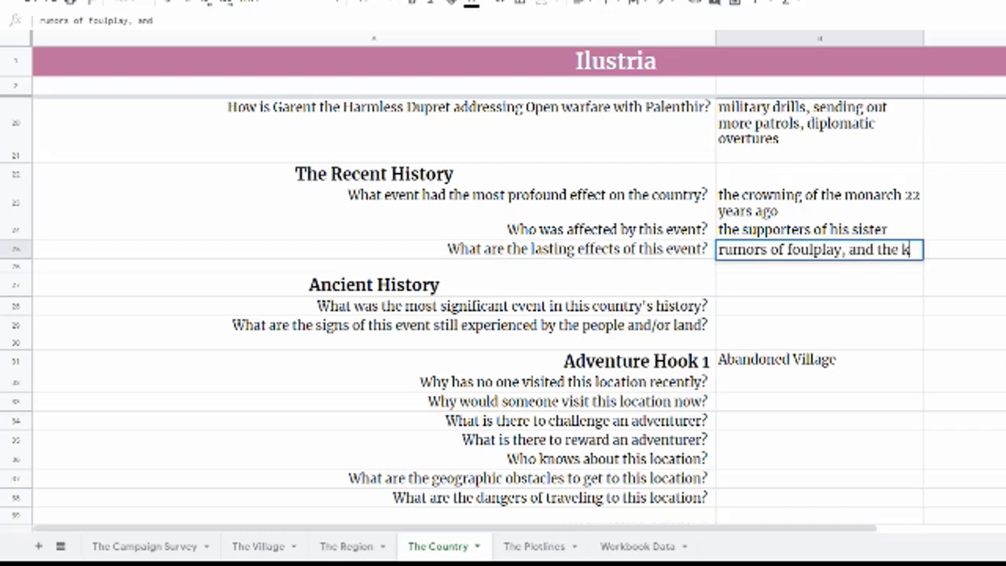
pyautogui.press('BackSpace')
pyautogui.press('BackSpace')
pyautogui.press('BackSpace')
pyautogui.press('BackSpace')
pyautogui.write('mon')
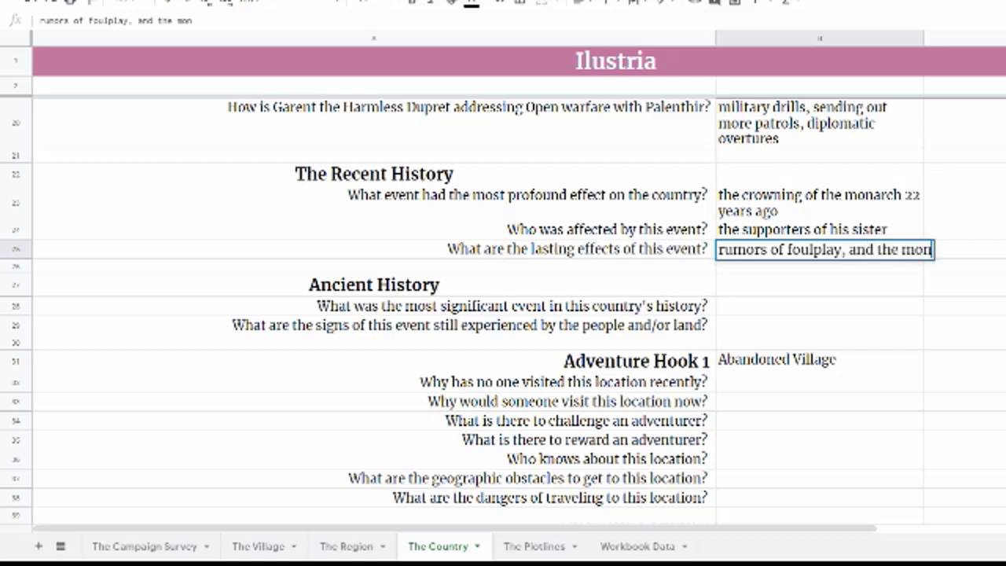
pyautogui.write('arch is')
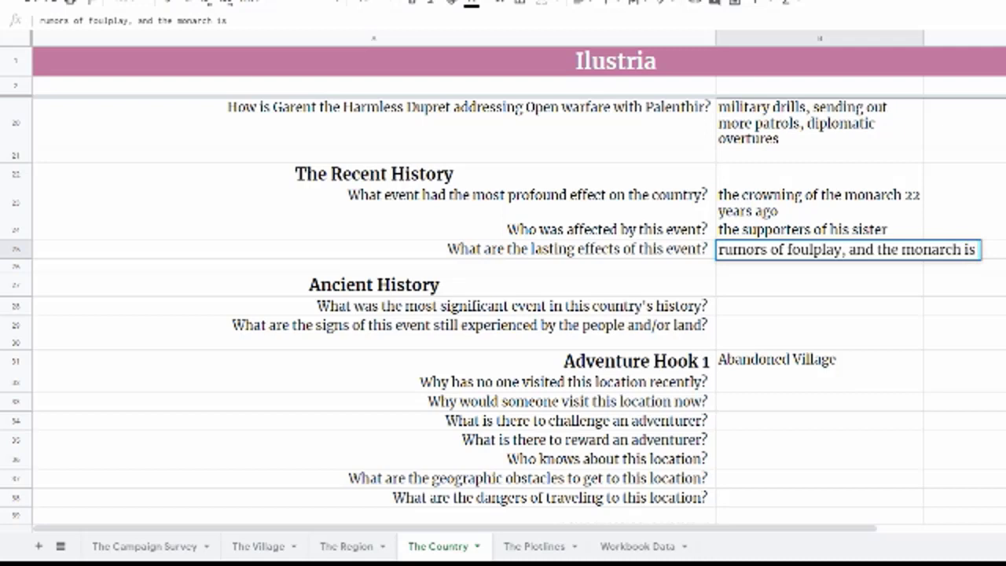
pyautogui.write(' insecure about his position')
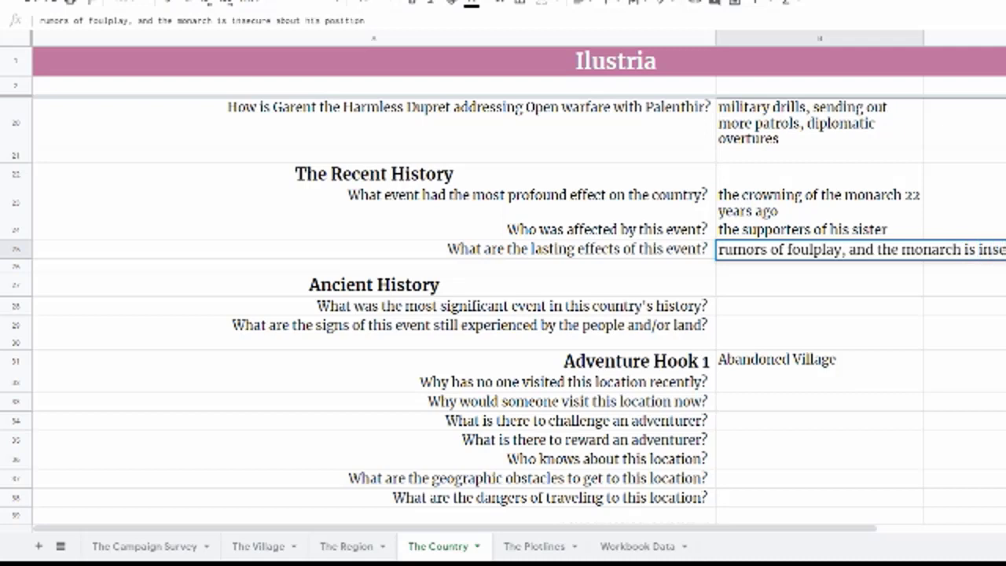
pyautogui.press('Return')
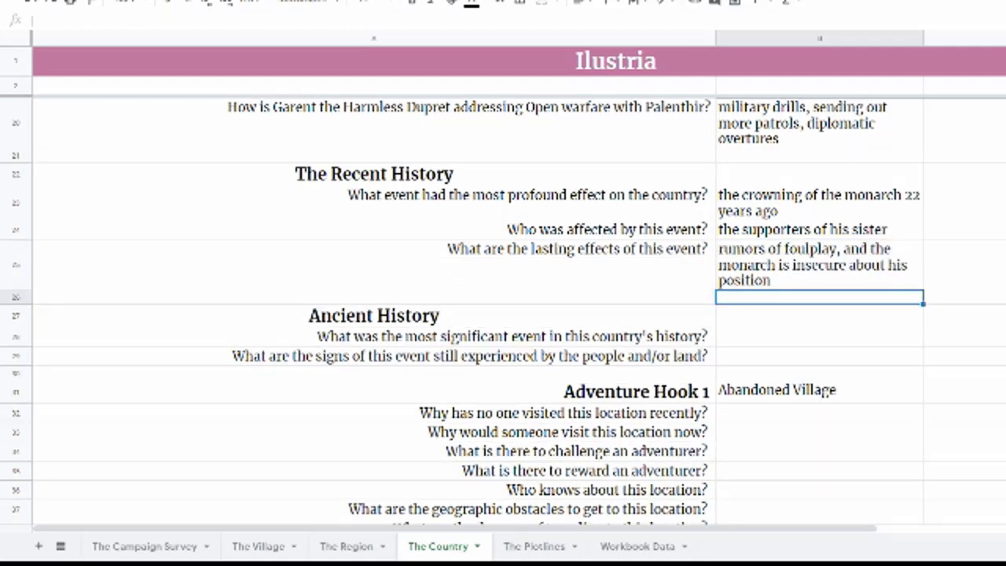
# Under Ancient History, enter "Dwarven war with the Orcs" as the most significant event in the country's history
pyautogui.click(788, 338)
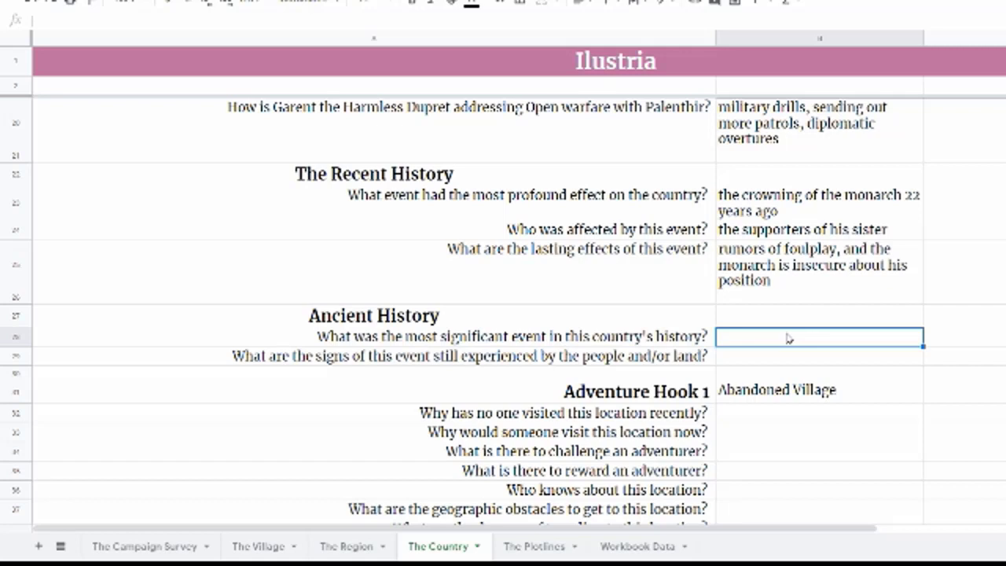
pyautogui.write('Dwarven war')
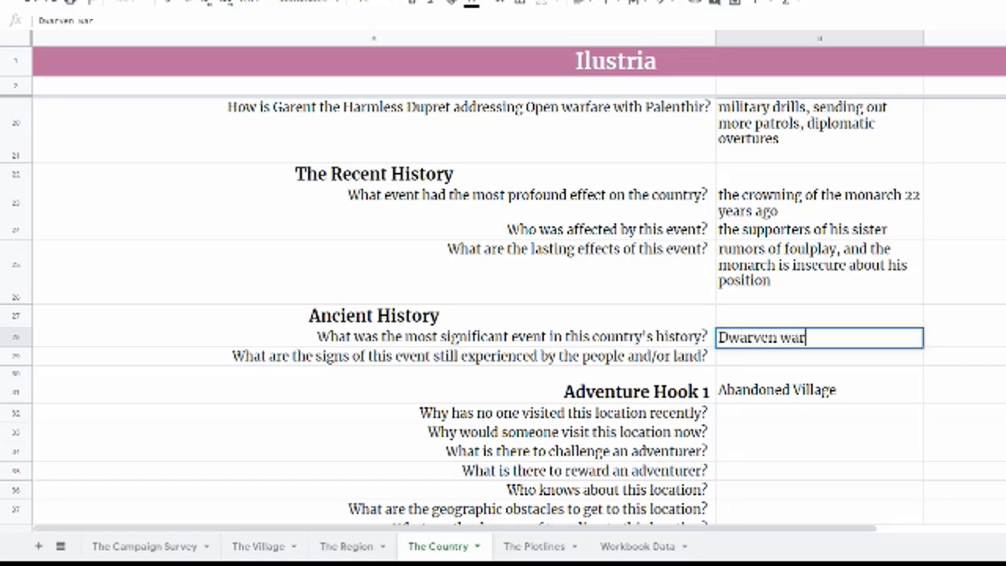
pyautogui.write(' with the Orcs')
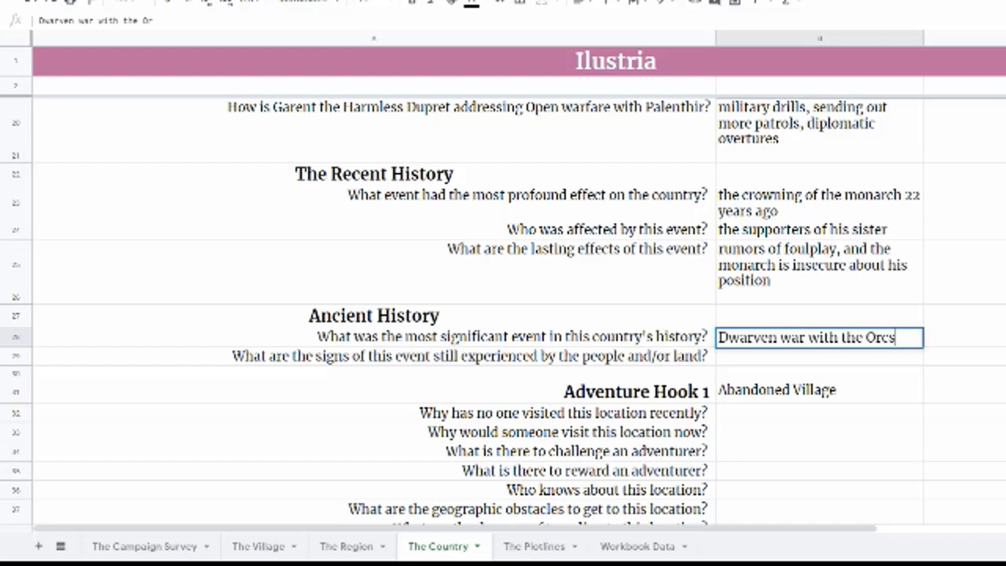
pyautogui.press('Return')
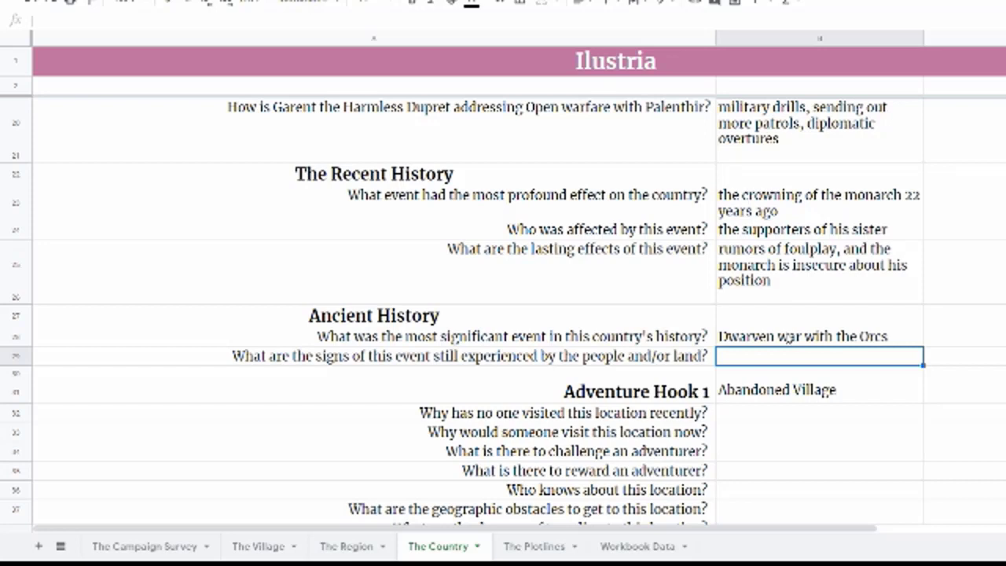
# Answer which signs of the ancient event are still experienced with "dwarves feel like they have lost honor; ancient battlegrounds"
pyautogui.write('dwarves')
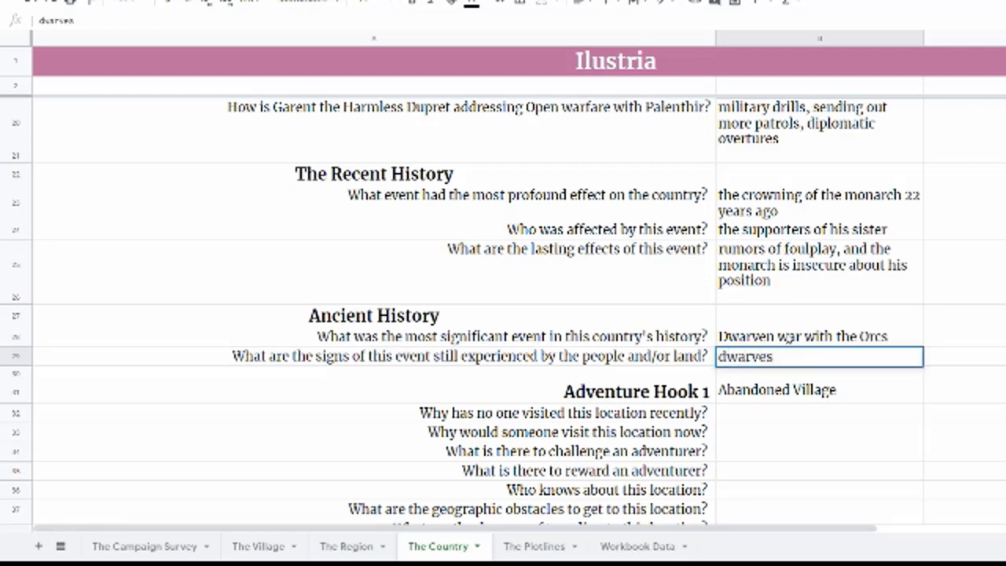
pyautogui.write(' feel like they h')
pyautogui.press('BackSpace')
pyautogui.press('BackSpace')
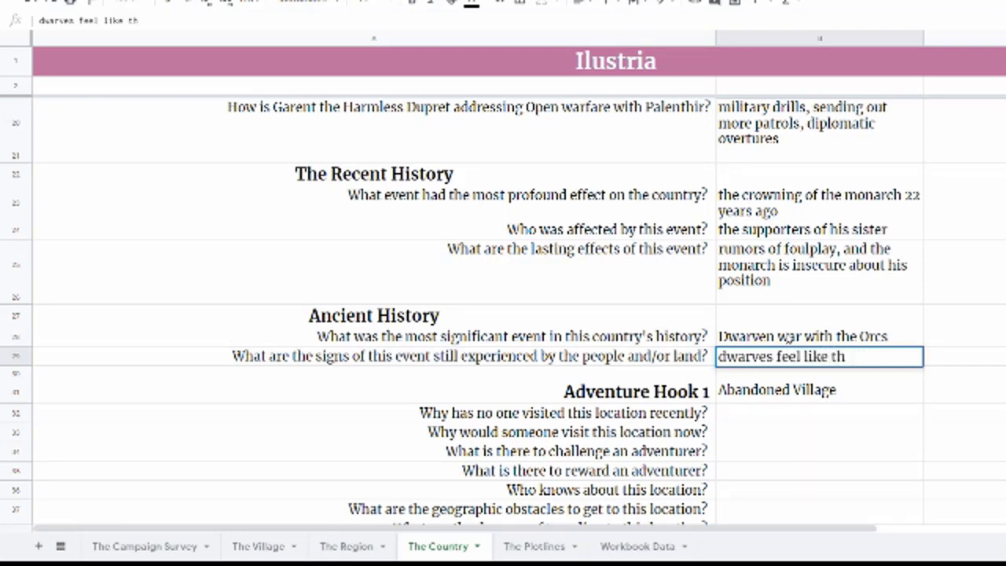
pyautogui.write('ey have lost honor;')
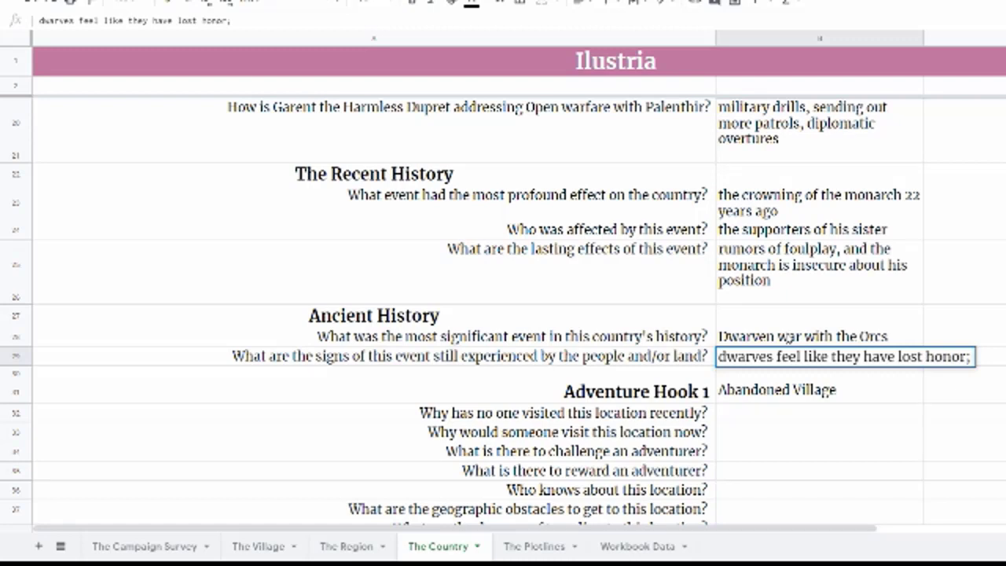
pyautogui.write(' ancient battl')
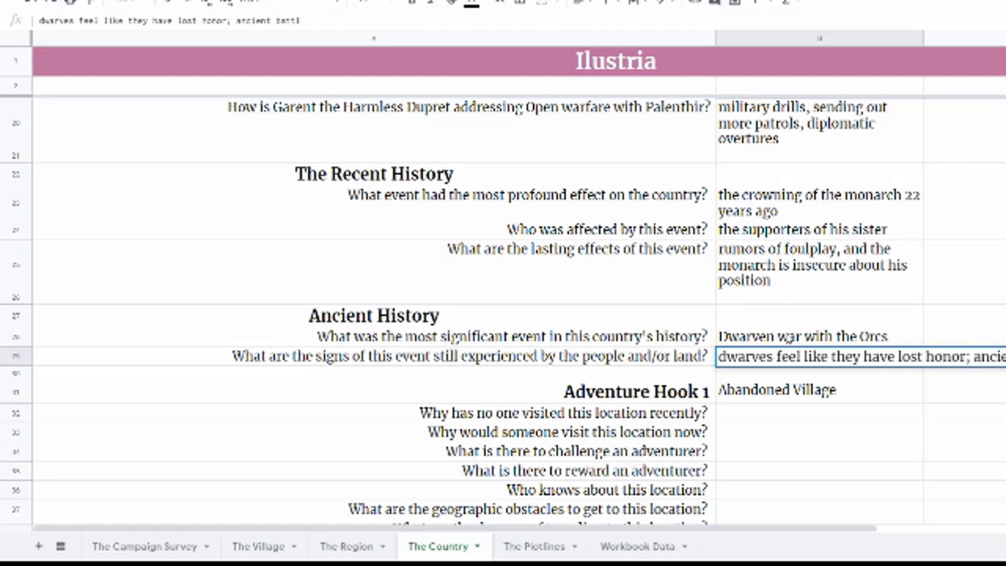
pyautogui.write('egrounds')
pyautogui.press('Return')
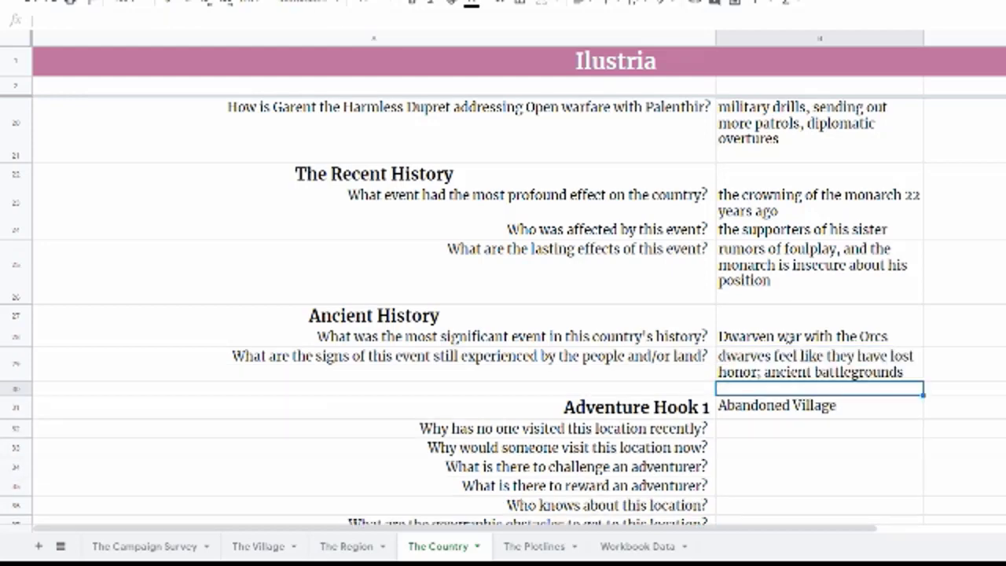
pyautogui.press('Left')
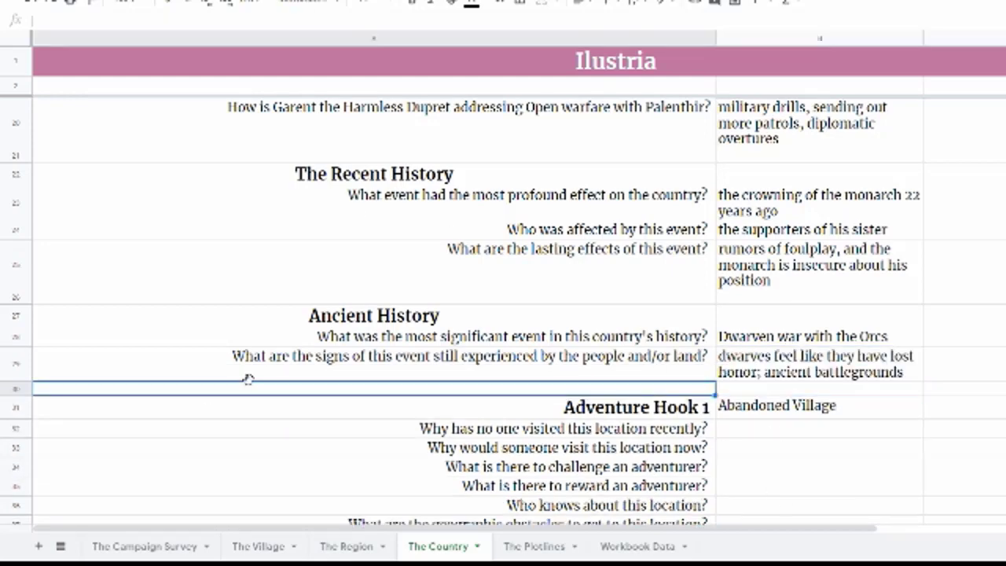
# Under Adventure Hook 1, enter "Remote village on the outskirts of the kingdom" as the reason no one has visited recently
pyautogui.scroll(-5, 250, 381)
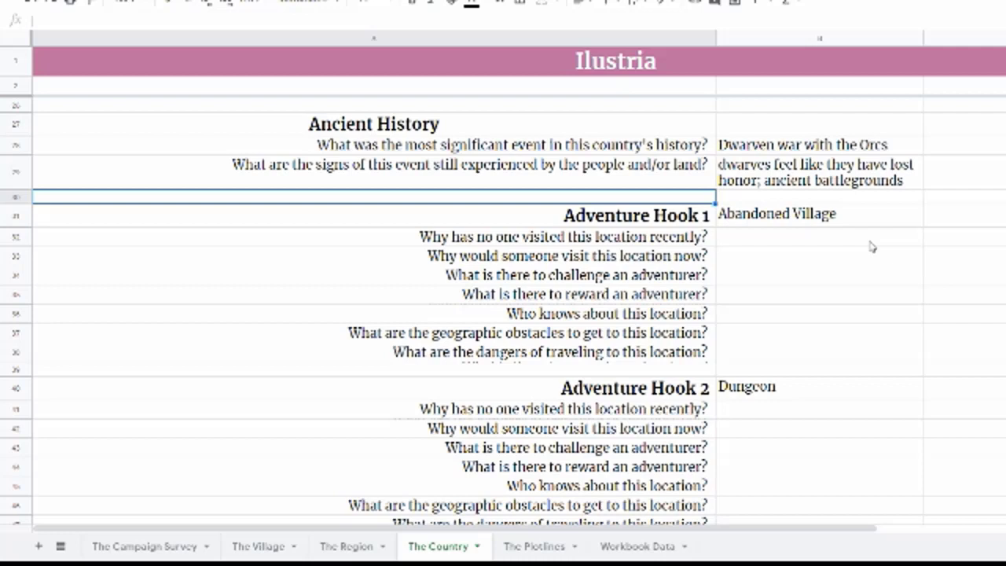
pyautogui.click(770, 237)
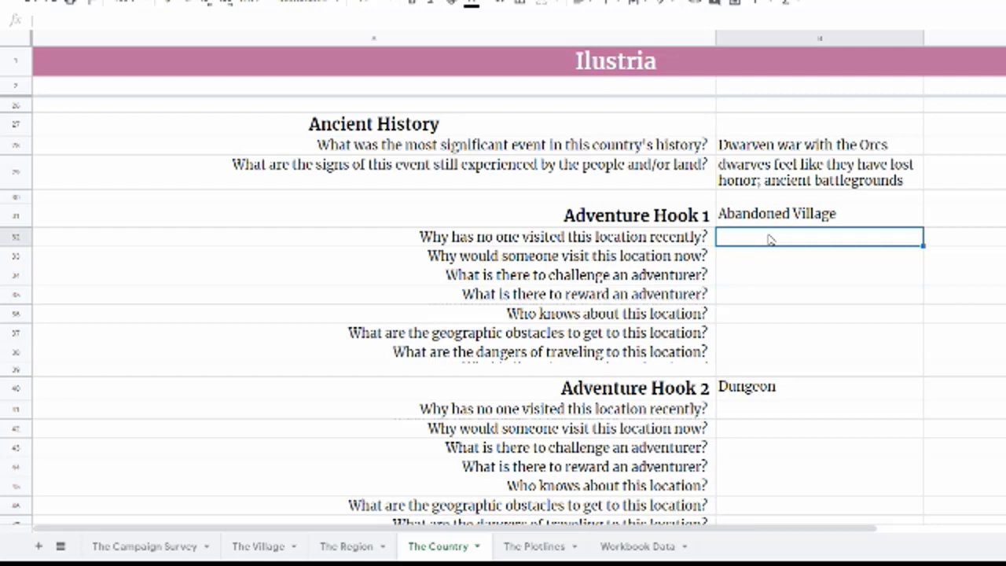
pyautogui.write('Remote')
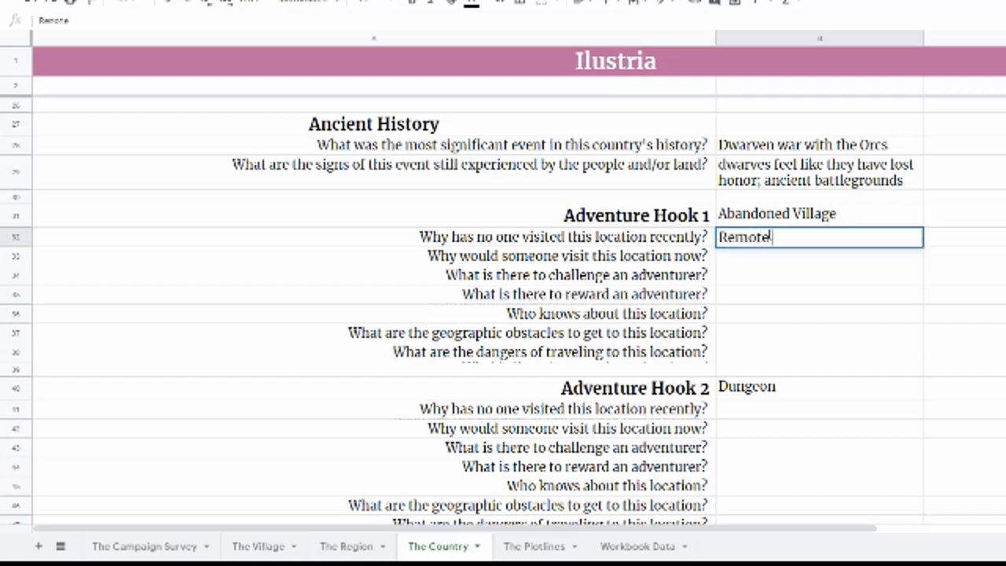
pyautogui.write(' valla')
pyautogui.press('BackSpace')
pyautogui.press('BackSpace')
pyautogui.press('BackSpace')
pyautogui.press('BackSpace')
pyautogui.write('o')
pyautogui.press('BackSpace')
pyautogui.write('illage')
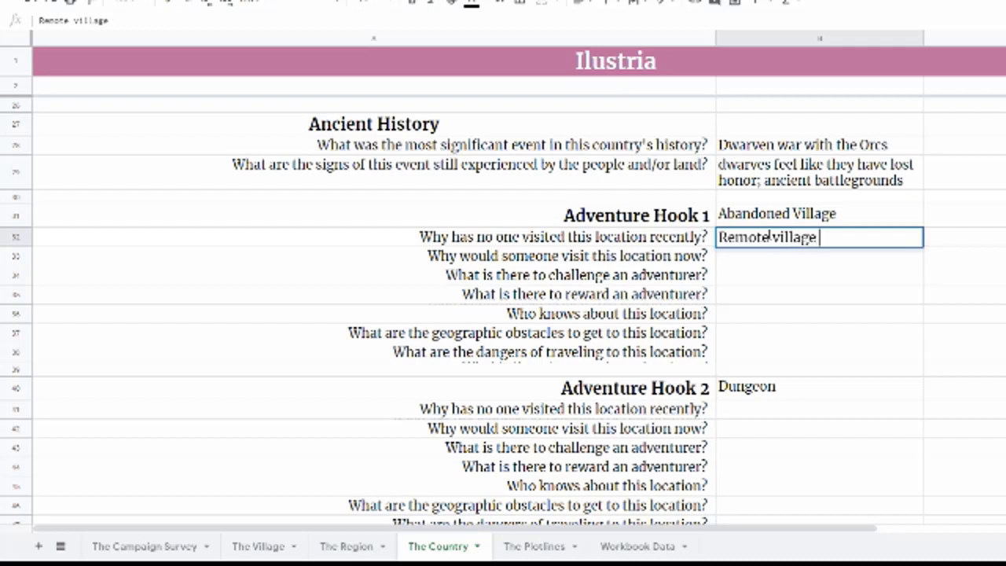
pyautogui.write(' on the out')
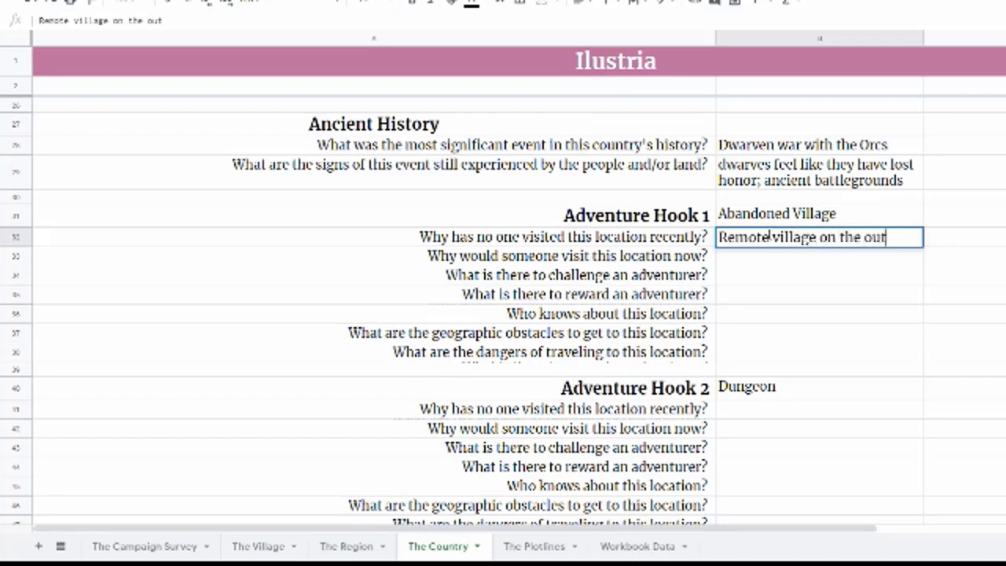
pyautogui.write('skirts of the kingdom')
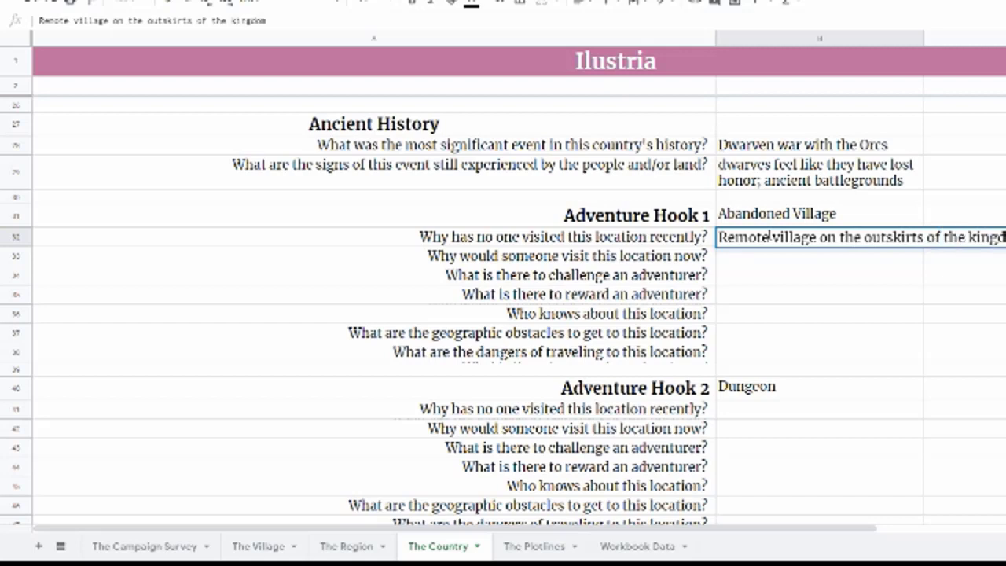
pyautogui.press('Return')
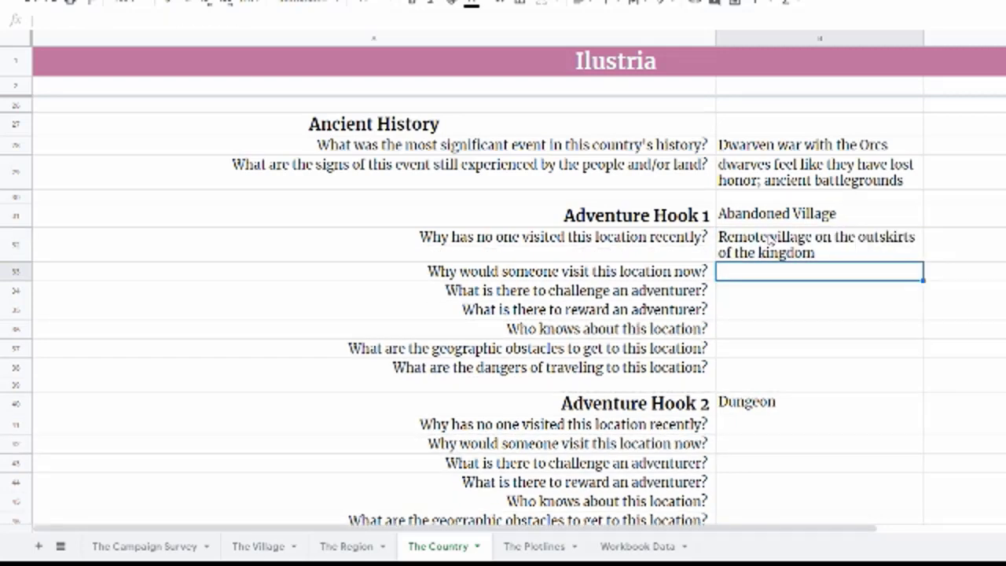
# For Adventure Hook 1, answer why someone would visit the location now with "Periodic visitation of a cleric"
pyautogui.write('Periodic')
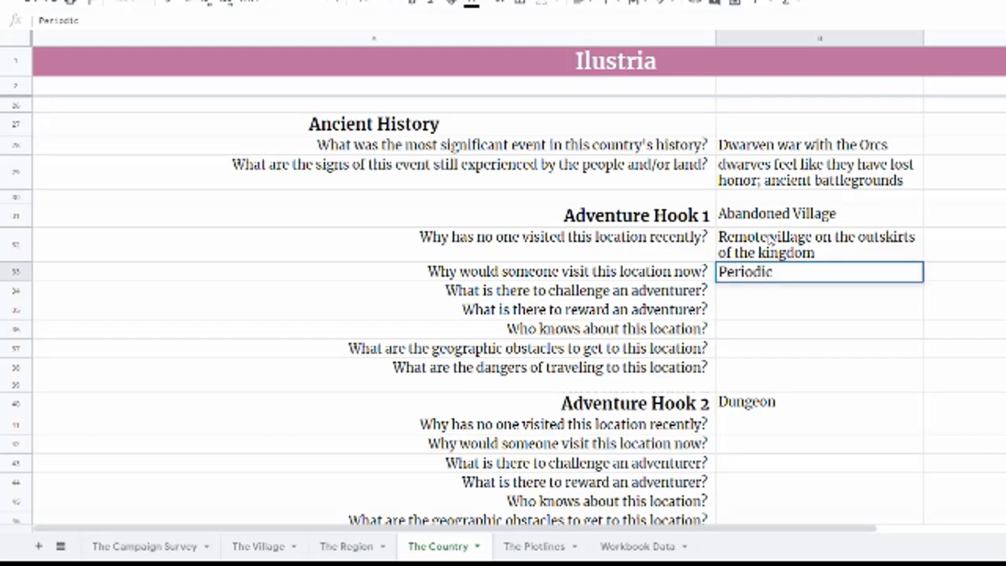
pyautogui.write(' visitation')
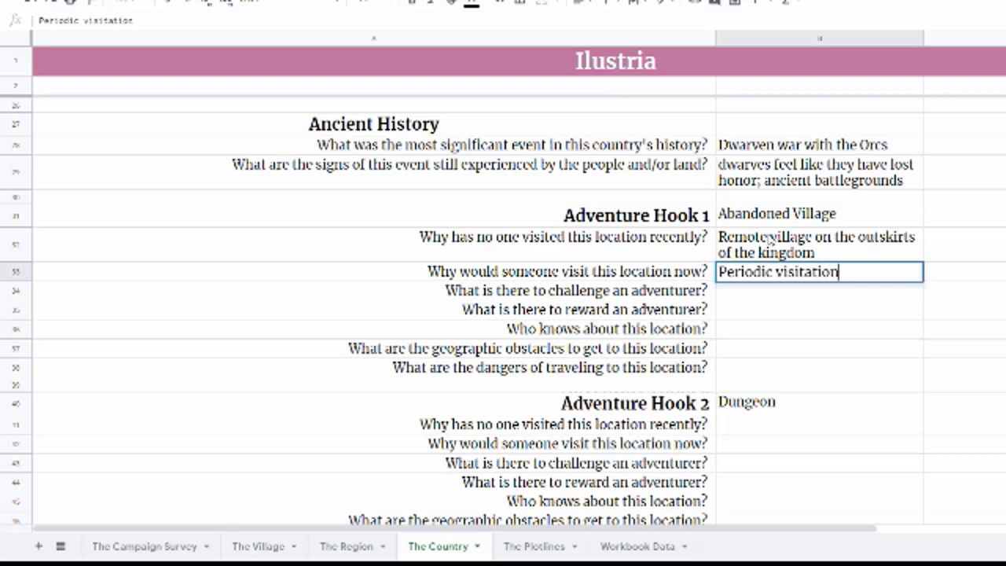
pyautogui.write(' of a cleric')
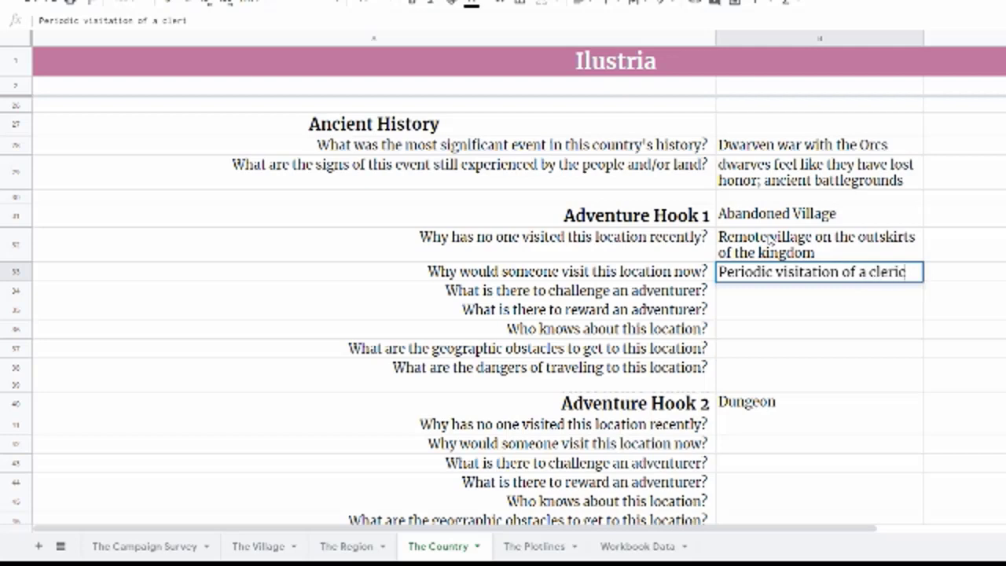
pyautogui.press('Return')
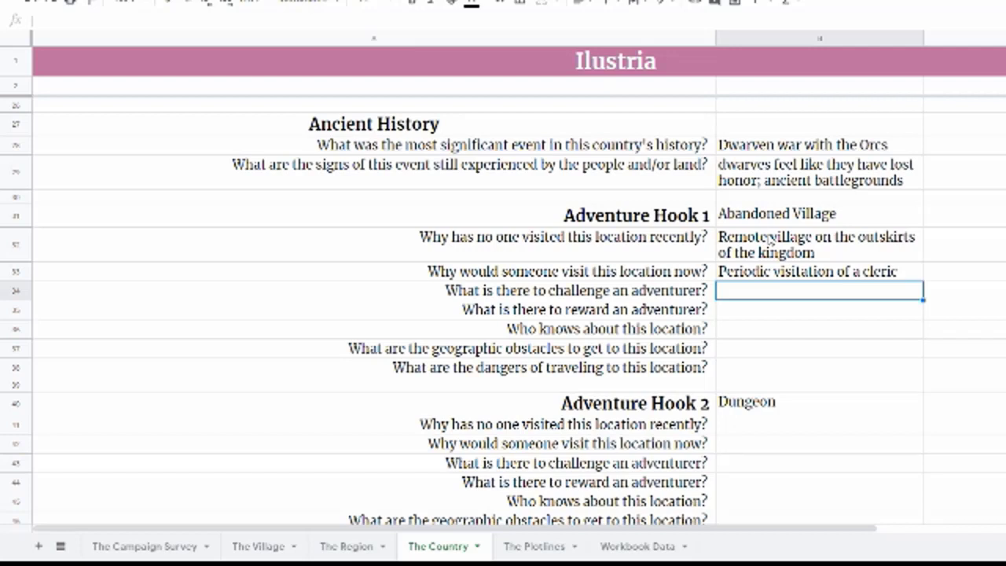
# For Adventure Hook 1, enter "Necromancer" as the challenge to an adventurer and "knowledge" as the reward
pyautogui.write('Neco')
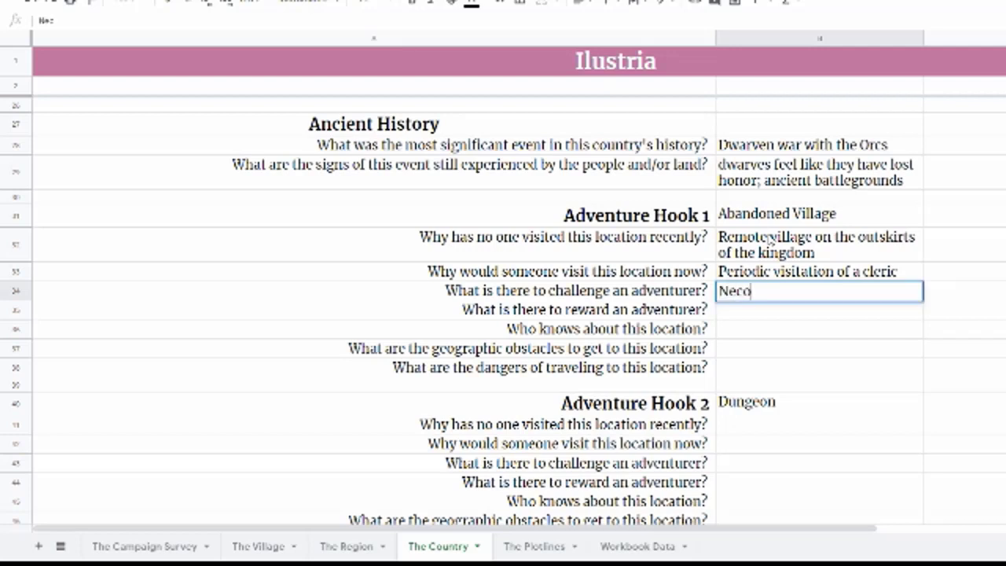
pyautogui.press('BackSpace')
pyautogui.write('romancer')
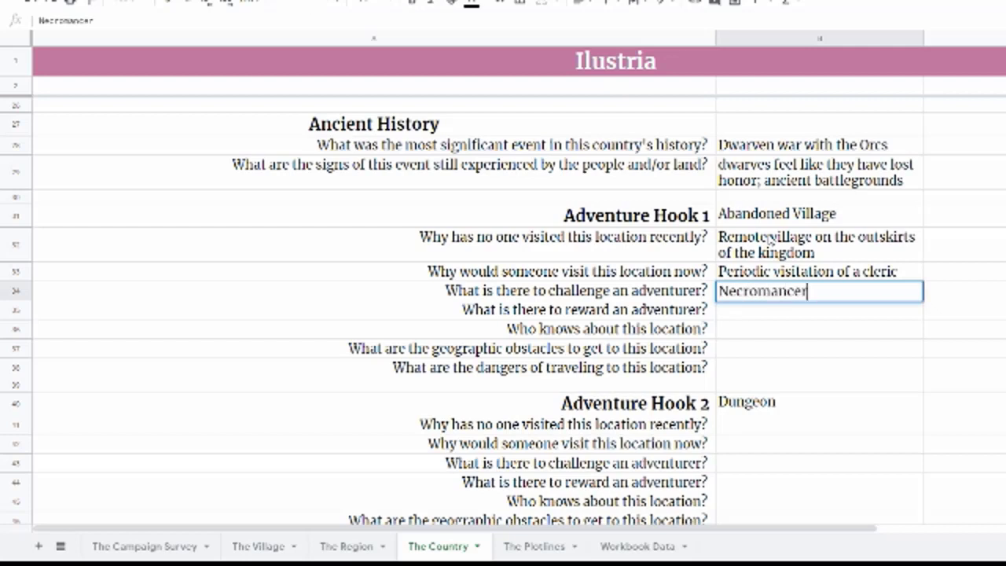
pyautogui.press('Return')
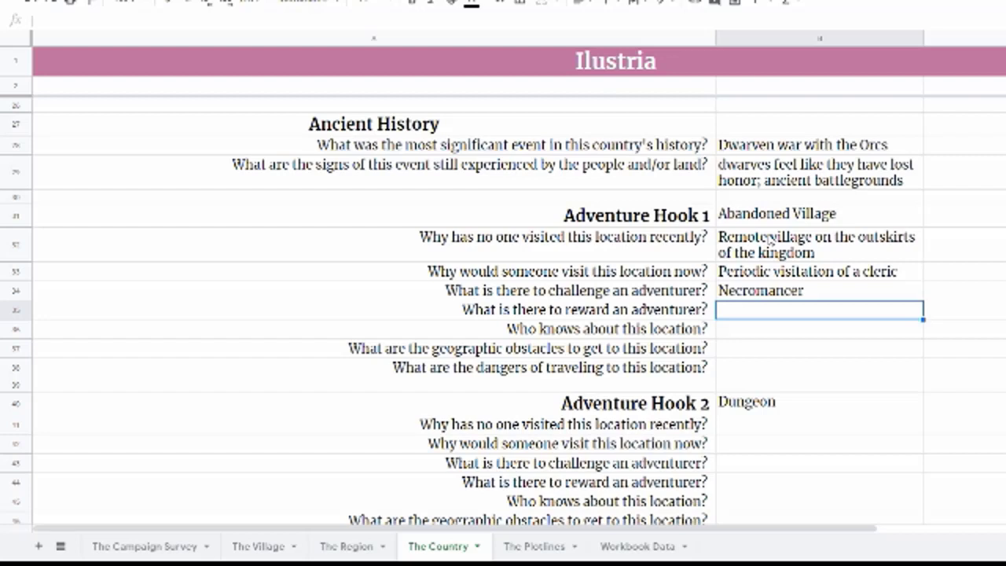
pyautogui.write('knowl')
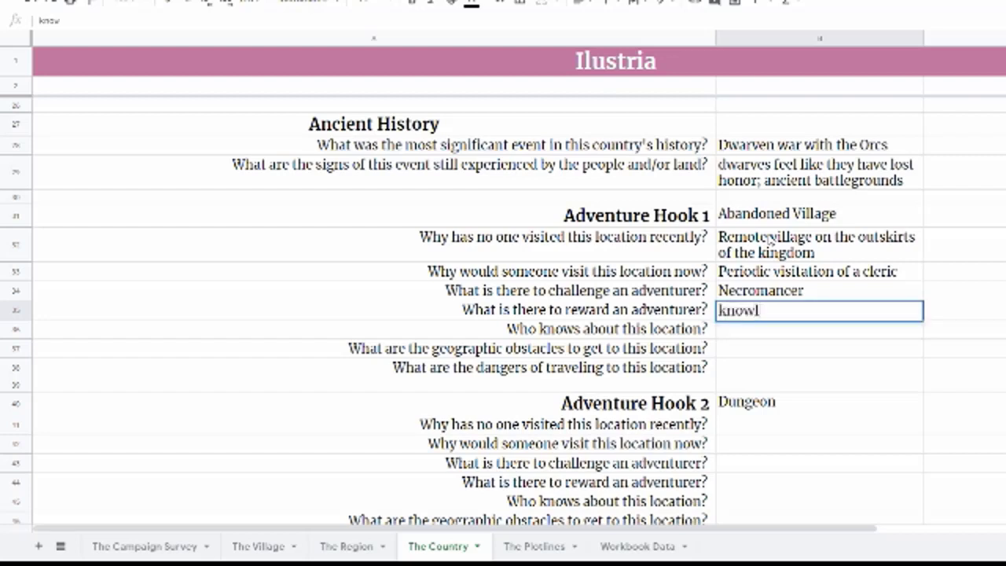
pyautogui.write('edge')
pyautogui.press('Return')
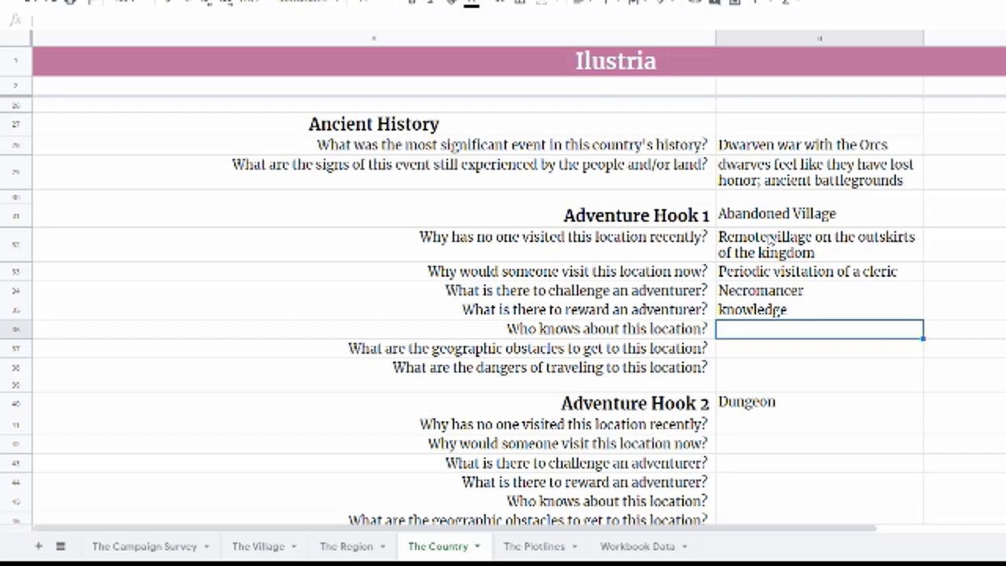
# Answer who knows about the Adventure Hook 1 location with "cleric and nearby villages"
pyautogui.write('cleric')
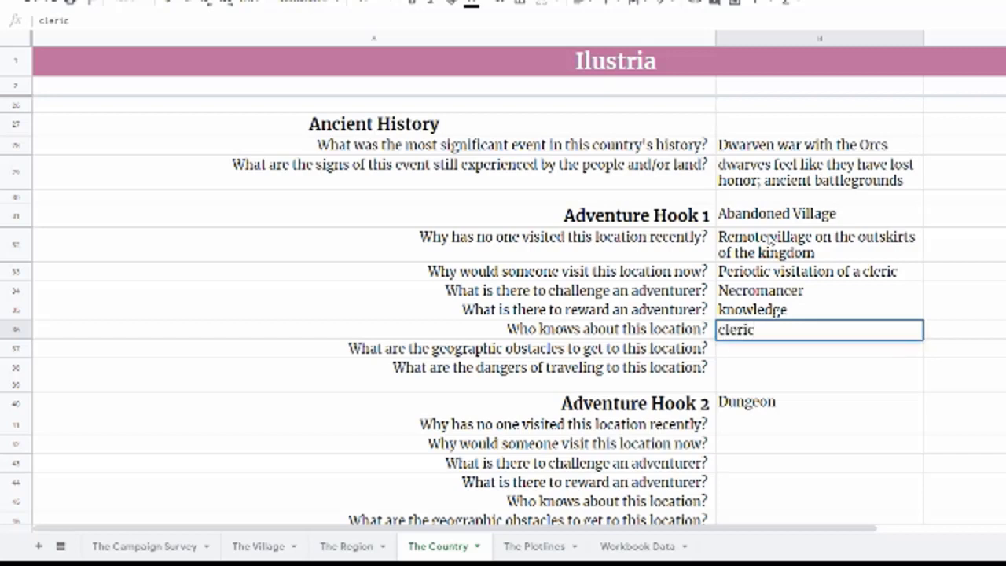
pyautogui.write(' and nearby villages')
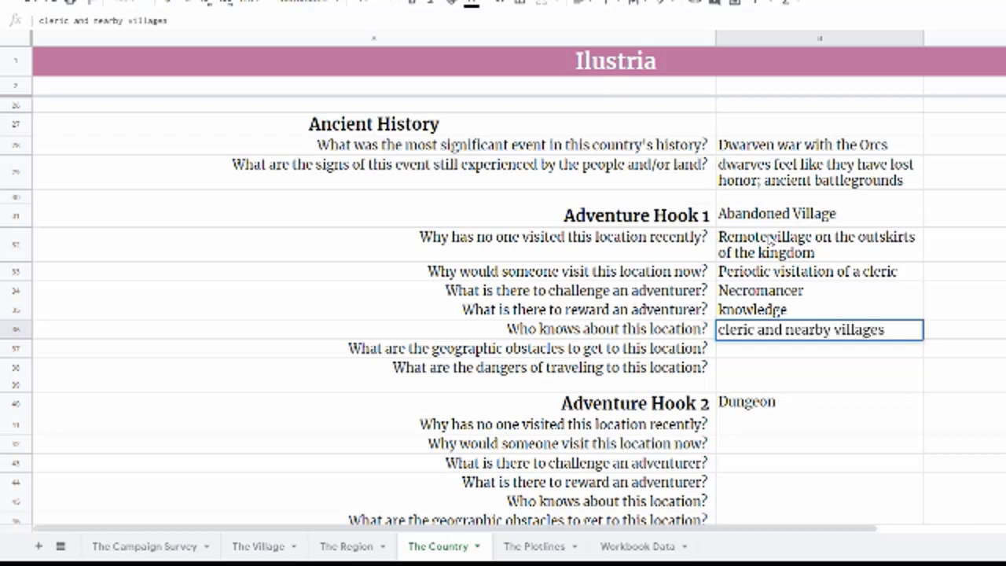
pyautogui.press('Return')
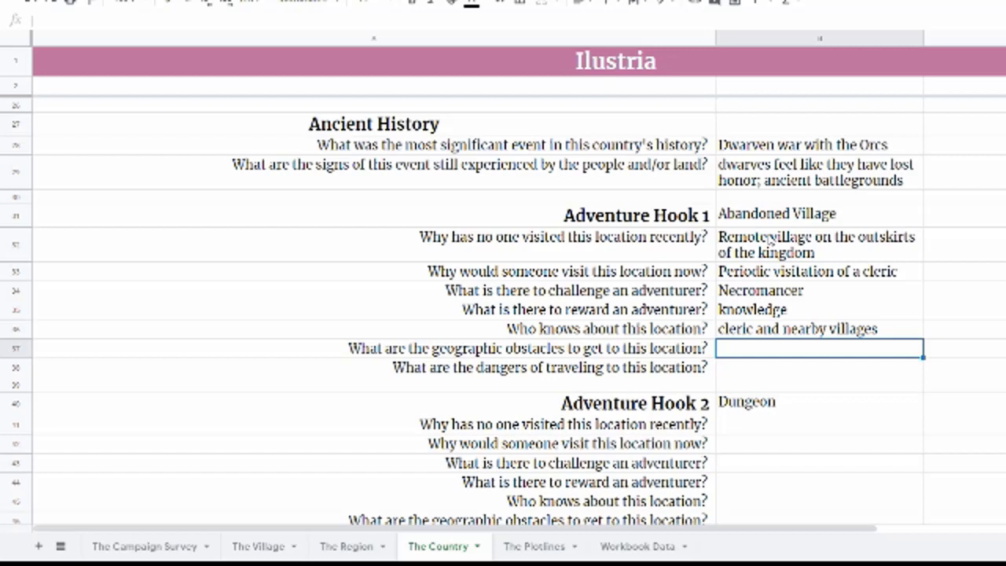
pyautogui.write('nothing')
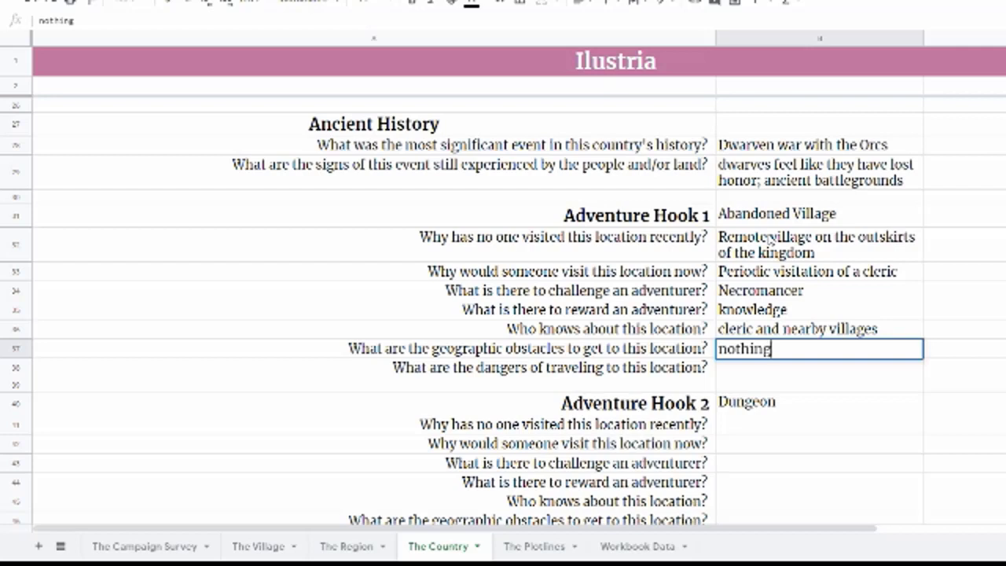
pyautogui.press('BackSpace')
pyautogui.press('BackSpace')
pyautogui.press('BackSpace')
pyautogui.press('BackSpace')
pyautogui.press('BackSpace')
pyautogui.press('BackSpace')
pyautogui.press('BackSpace')
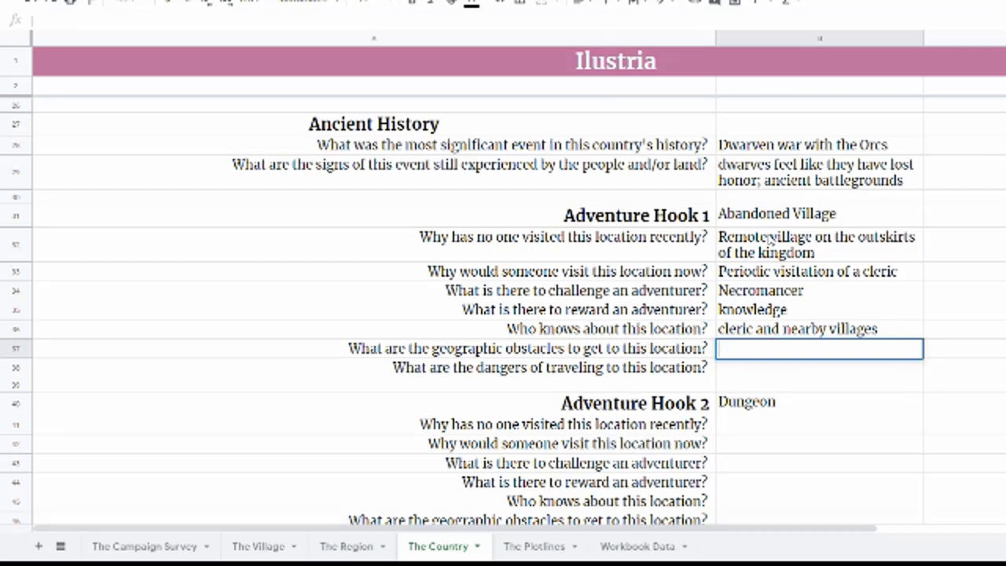
# For Adventure Hook 1, enter "distance" as the geographic obstacle and "random encounters" as the dangers of traveling there
pyautogui.write('distance')
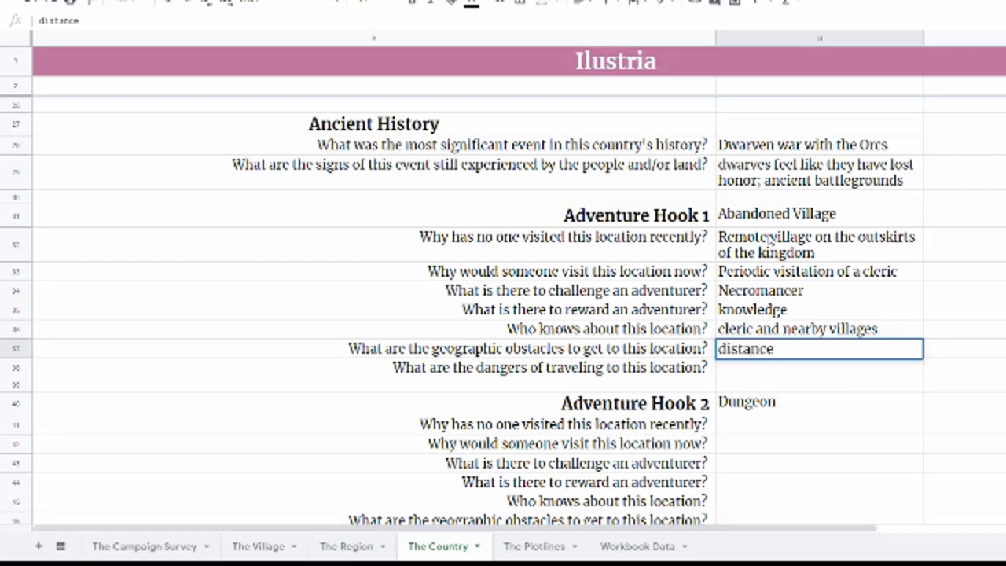
pyautogui.press('Return')
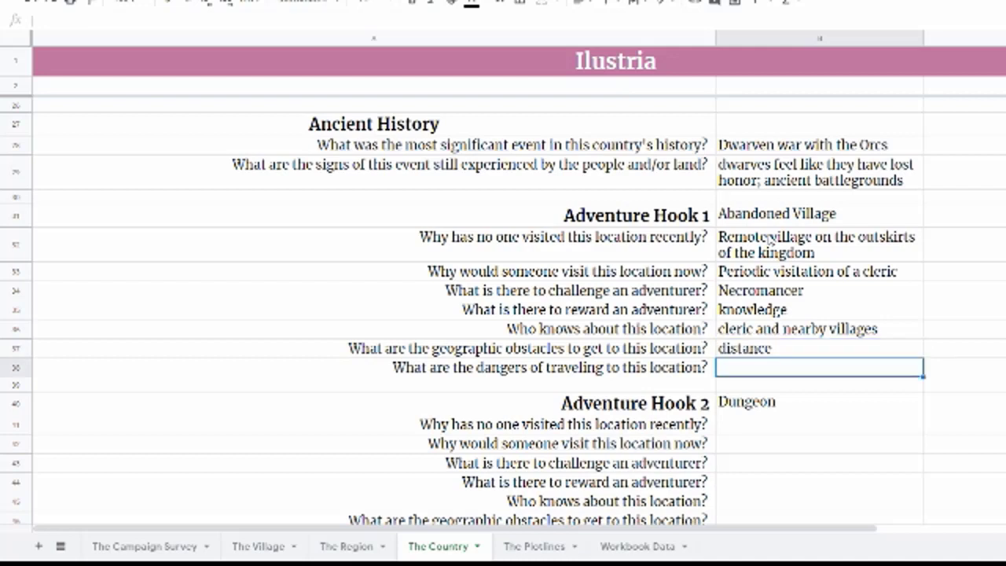
pyautogui.write('random en')
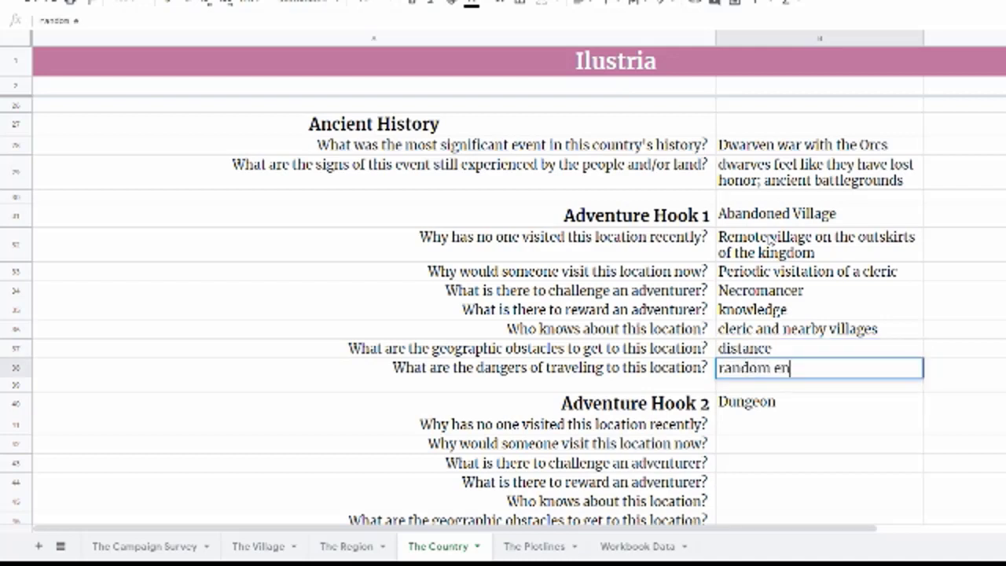
pyautogui.write('counters')
pyautogui.press('Return')
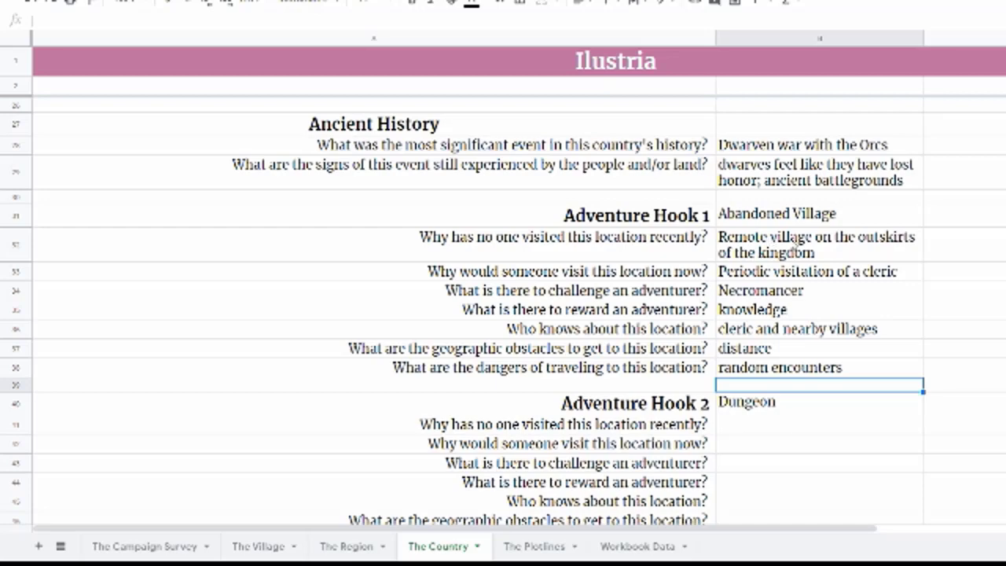
# For Adventure Hook 2, answer why no one has visited the location recently with "hidden"
pyautogui.click(799, 428)
pyautogui.scroll(-3, 926, 434)
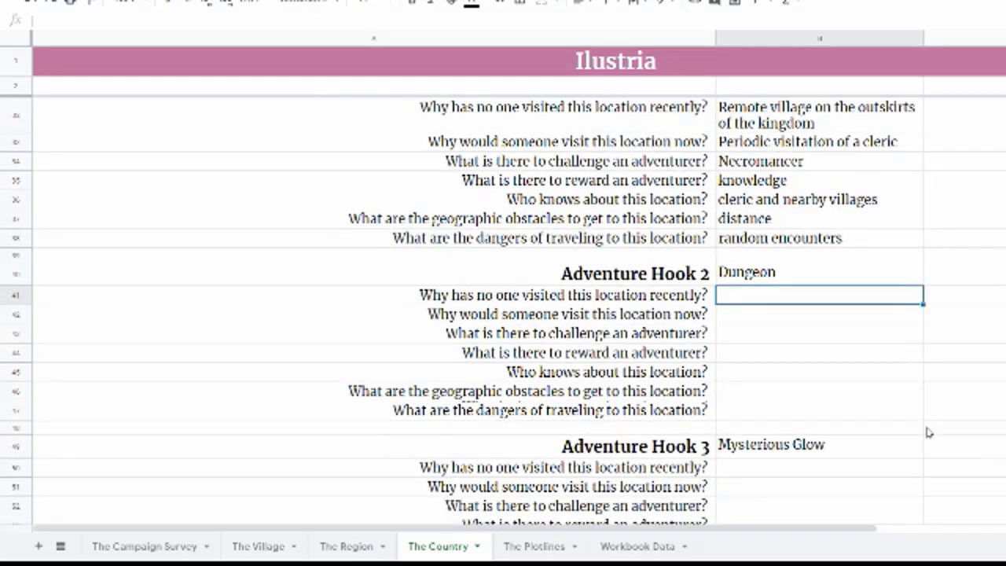
pyautogui.scroll(-3, 928, 433)
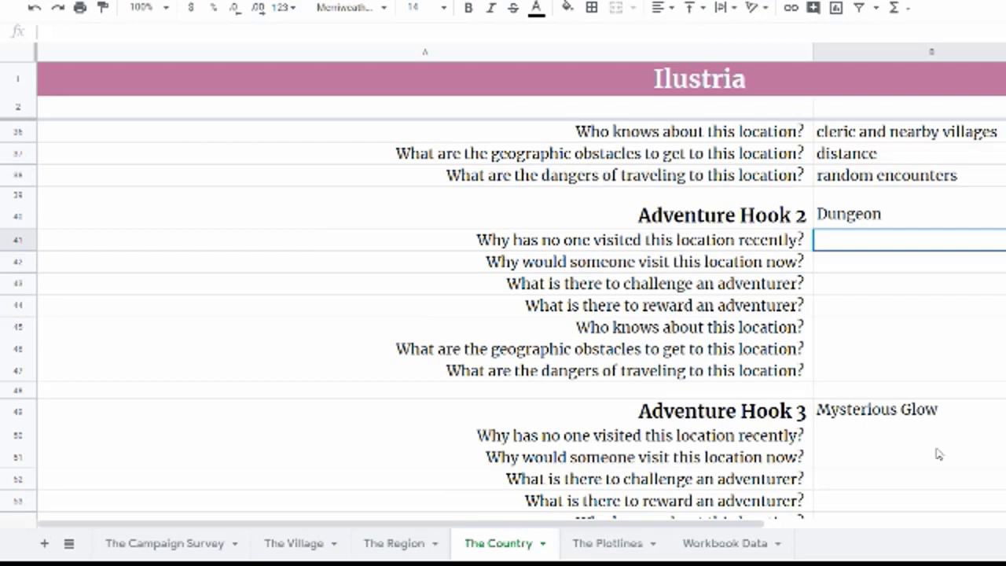
pyautogui.scroll(-1, 978, 330)
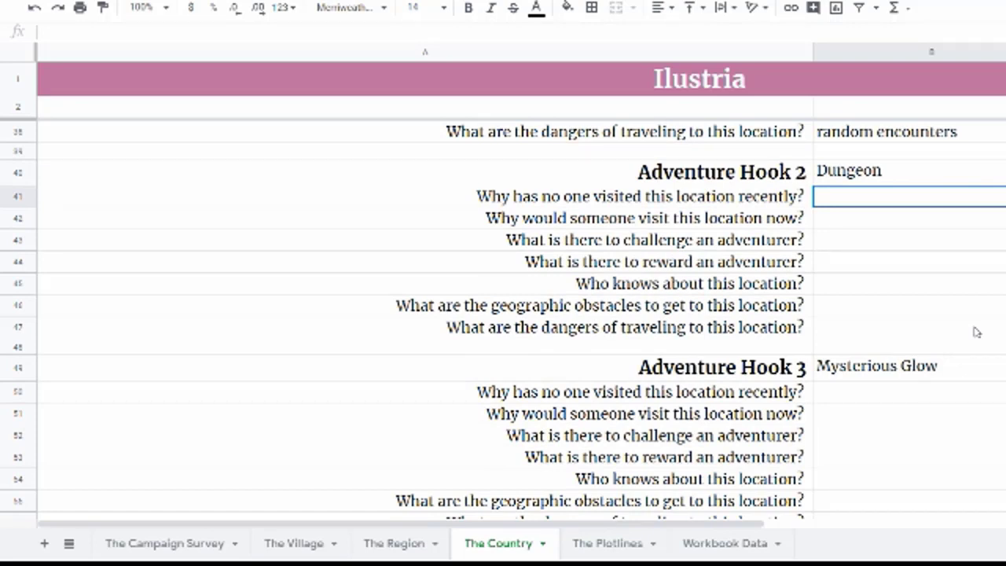
pyautogui.write('hidden')
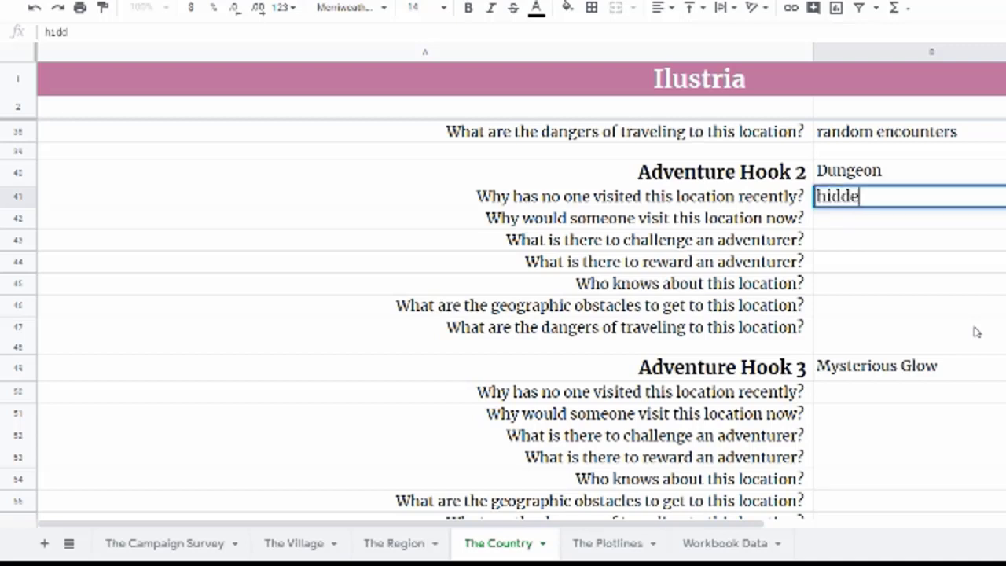
pyautogui.press('Return')
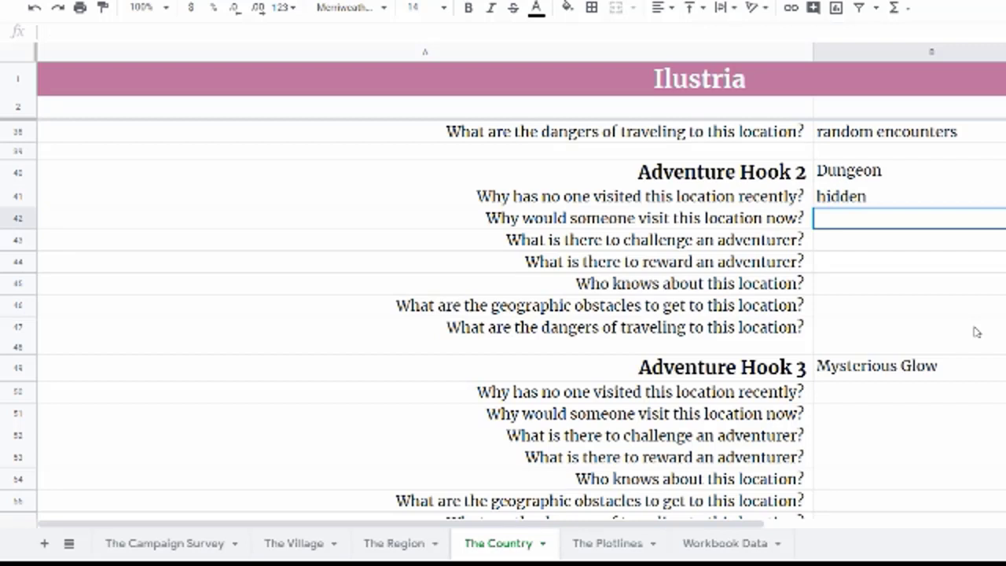
# For Adventure Hook 2, answer why someone would visit now with "exploration; secret of its location has finally been discovered"
pyautogui.write('explorat')
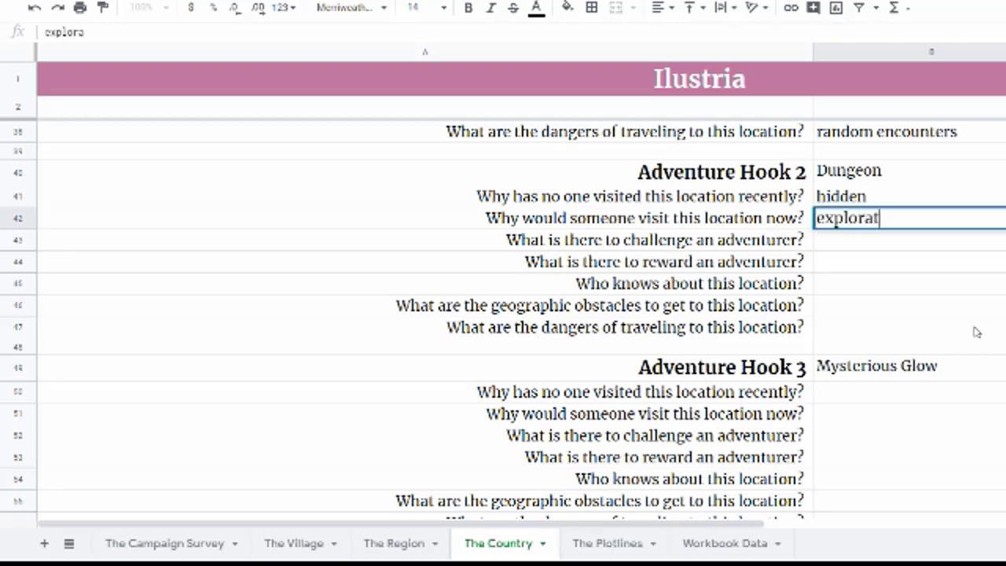
pyautogui.write('ion; ser')
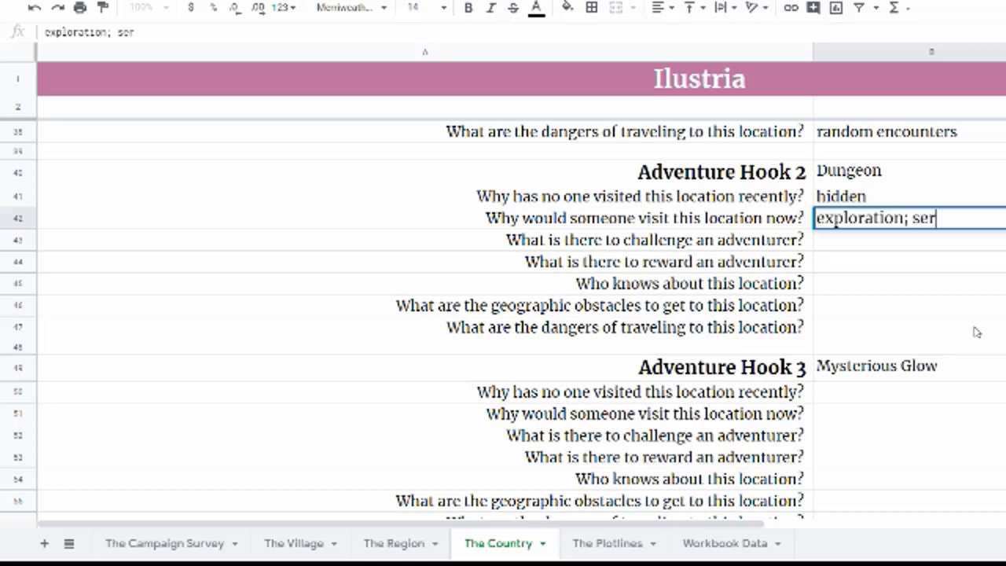
pyautogui.press('BackSpace')
pyautogui.write('creto')
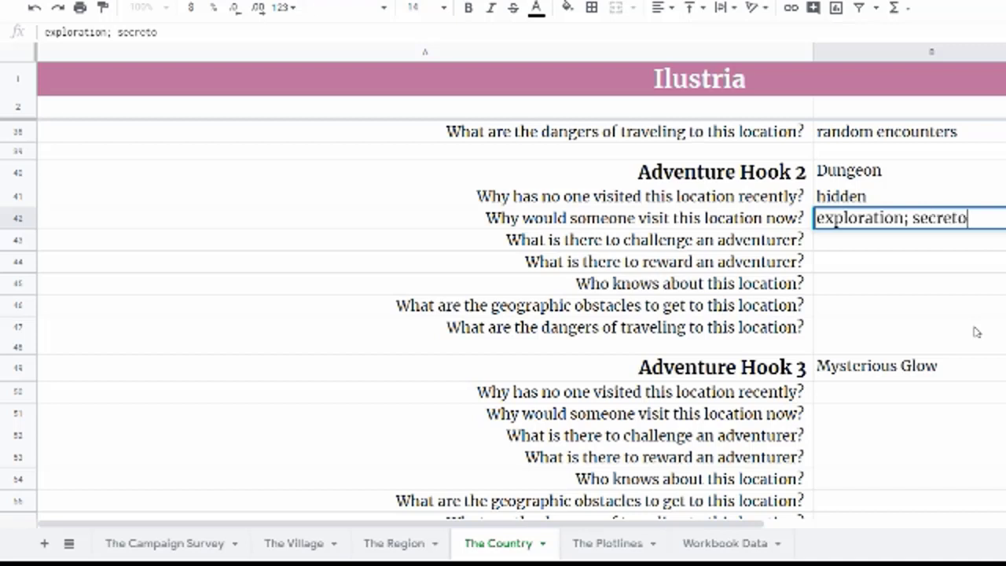
pyautogui.press('BackSpace')
pyautogui.write('of its location')
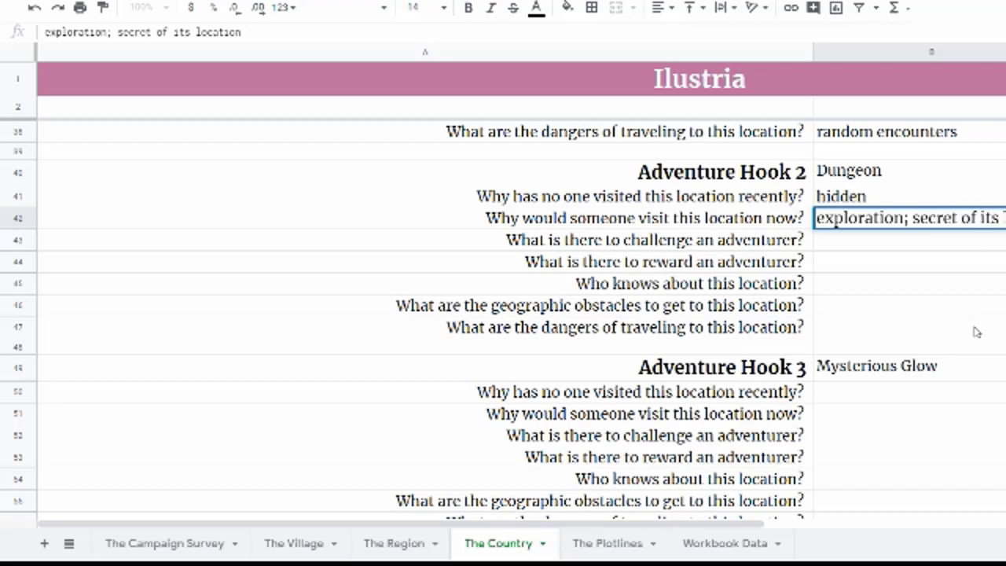
pyautogui.write(' has finally been')
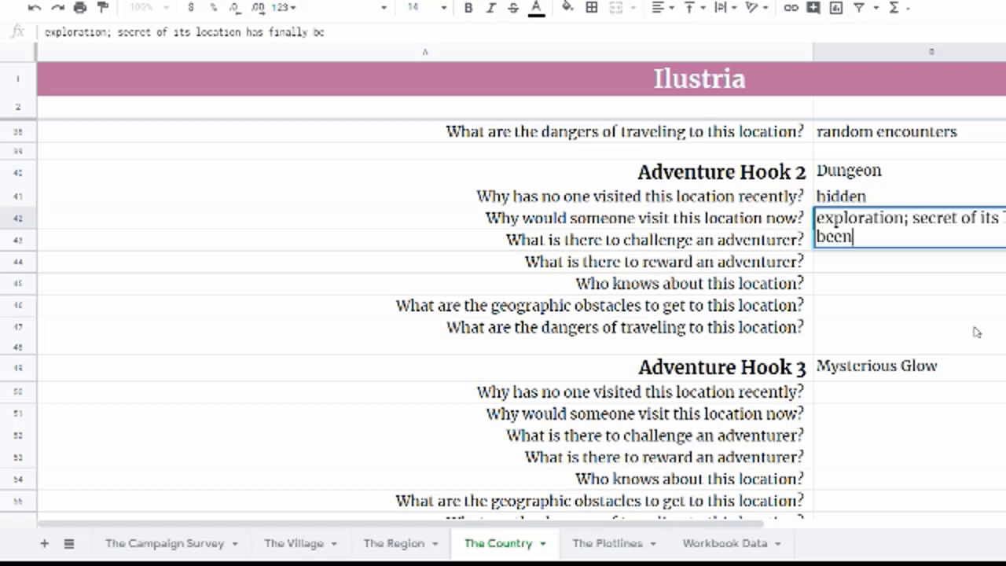
pyautogui.write(' discovered')
pyautogui.press('Return')
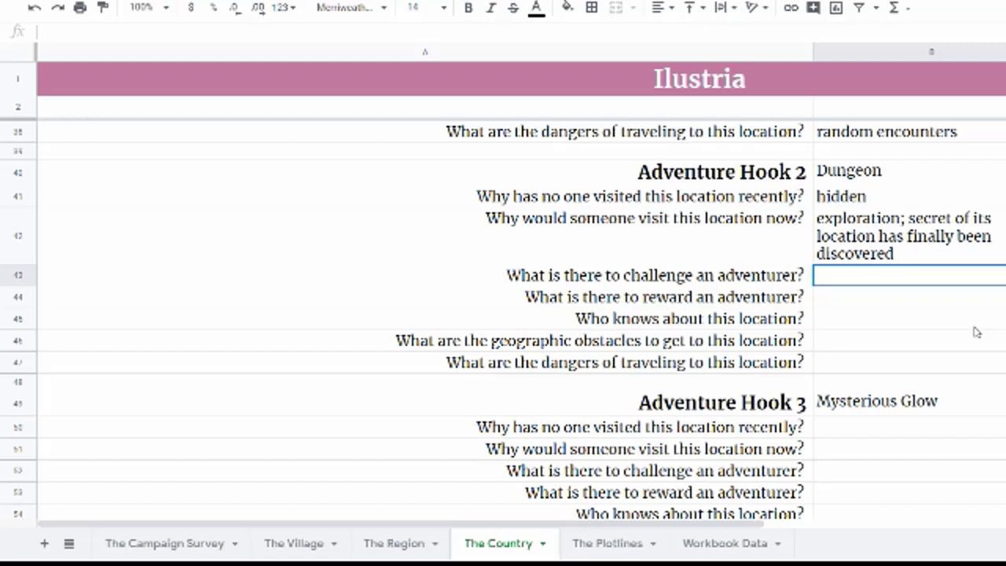
# Enter "Earth Elementals" as the challenge to an adventurer in Adventure Hook 2
pyautogui.write('Ea')
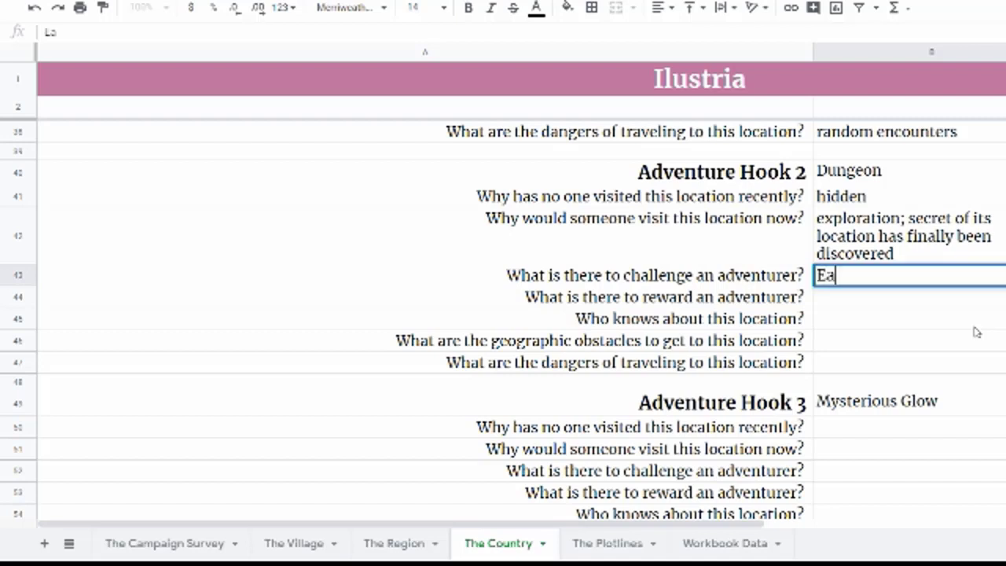
pyautogui.write('rth E')
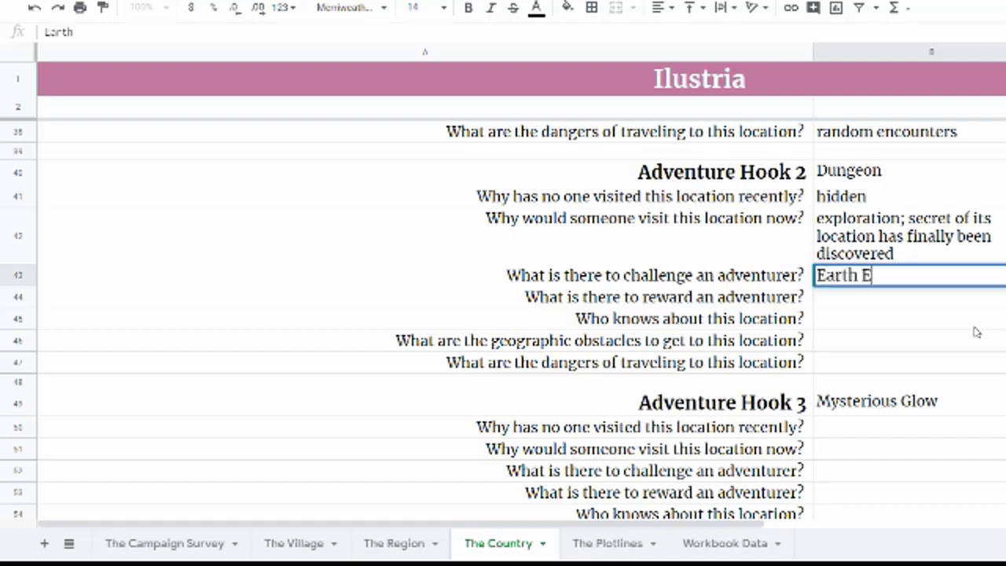
pyautogui.write('lemen')
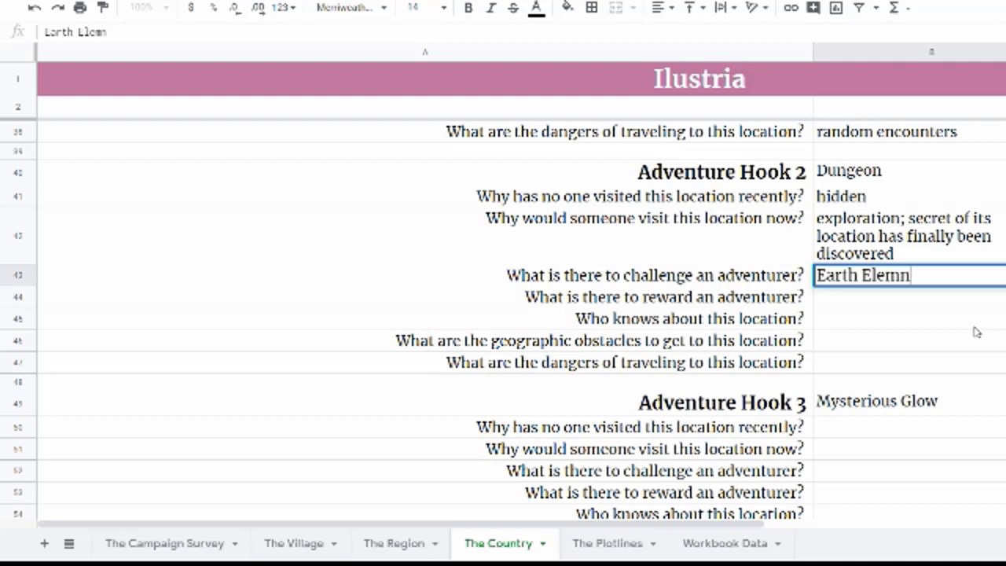
pyautogui.press('BackSpace')
pyautogui.write('ental ')
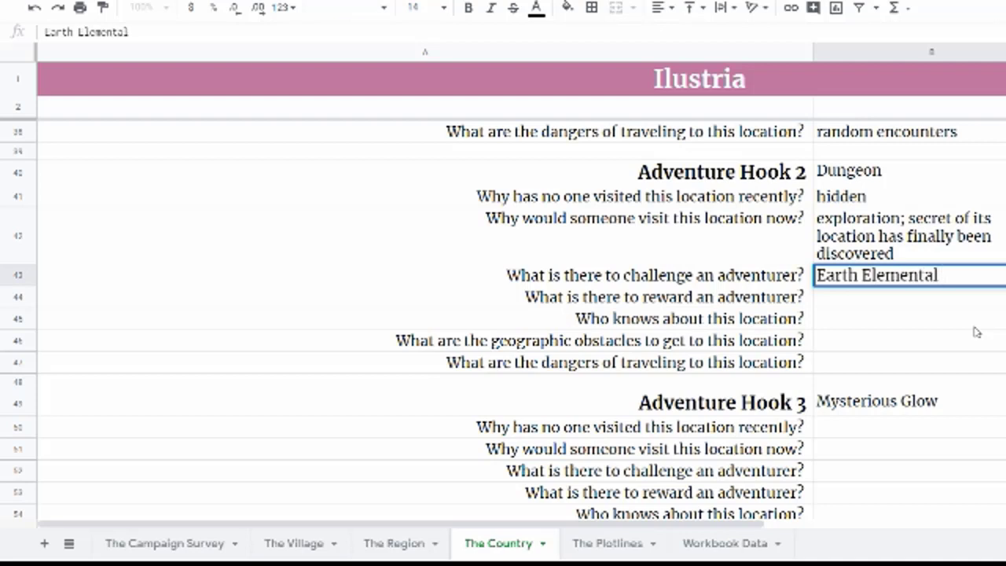
pyautogui.write('location')
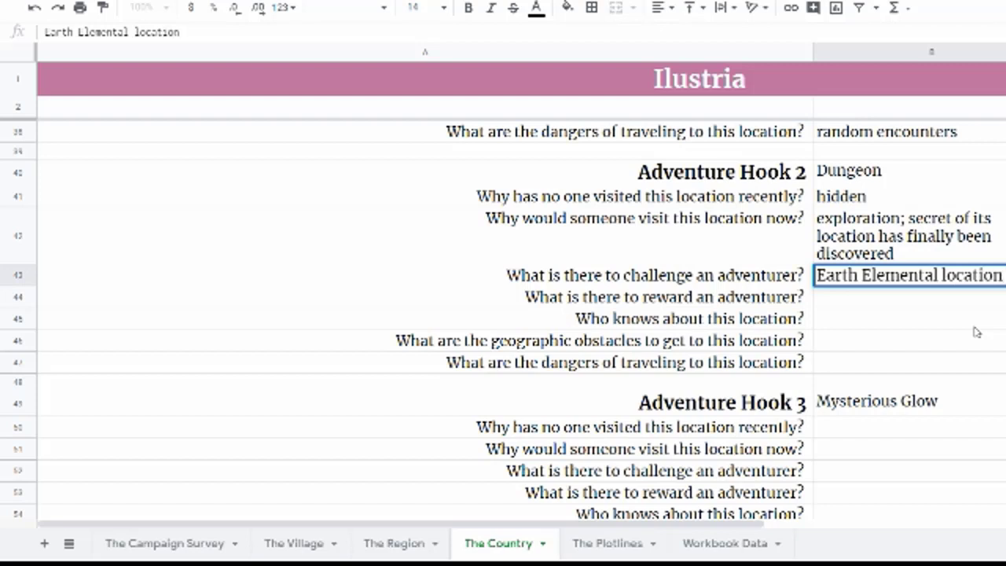
pyautogui.press('BackSpace')
pyautogui.press('BackSpace')
pyautogui.press('BackSpace')
pyautogui.press('BackSpace')
pyautogui.press('BackSpace')
pyautogui.press('BackSpace')
pyautogui.press('BackSpace')
pyautogui.press('BackSpace')
pyautogui.press('BackSpace')
pyautogui.write('s')
pyautogui.press('Return')
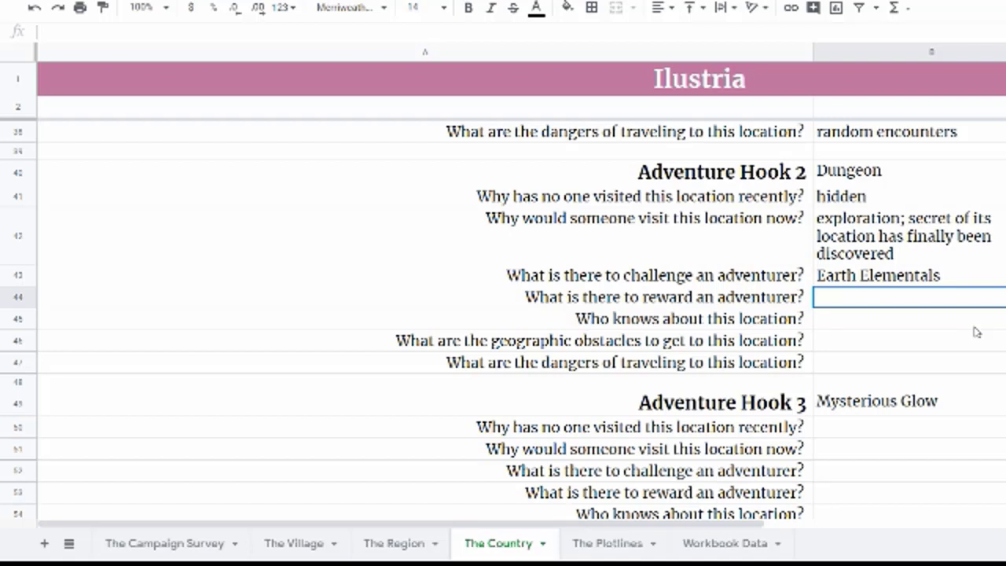
# For Adventure Hook 2, enter "treasure and magic" as the reward and "no one" as who knows about the location
pyautogui.write('treasure and ma')
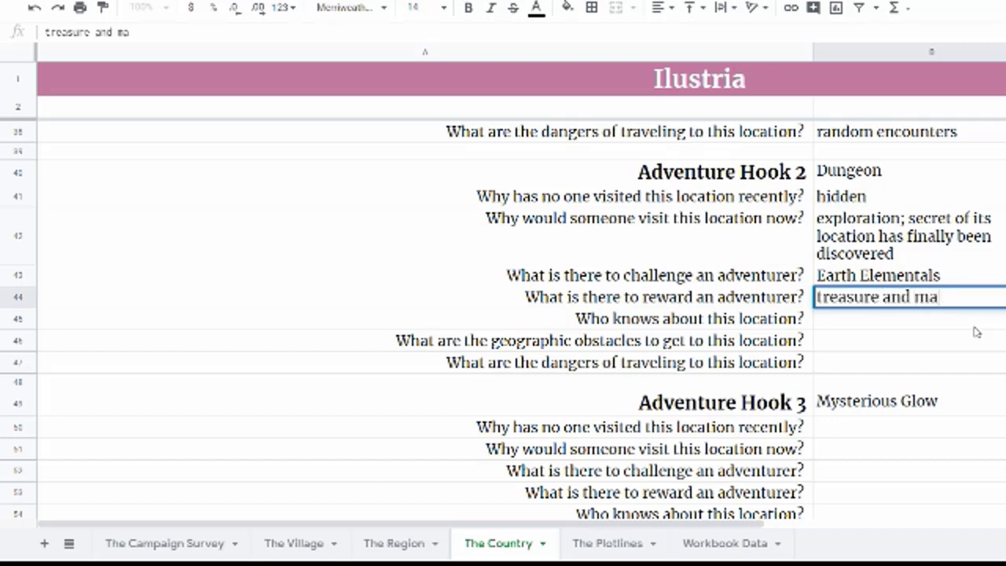
pyautogui.write('gic')
pyautogui.press('Return')
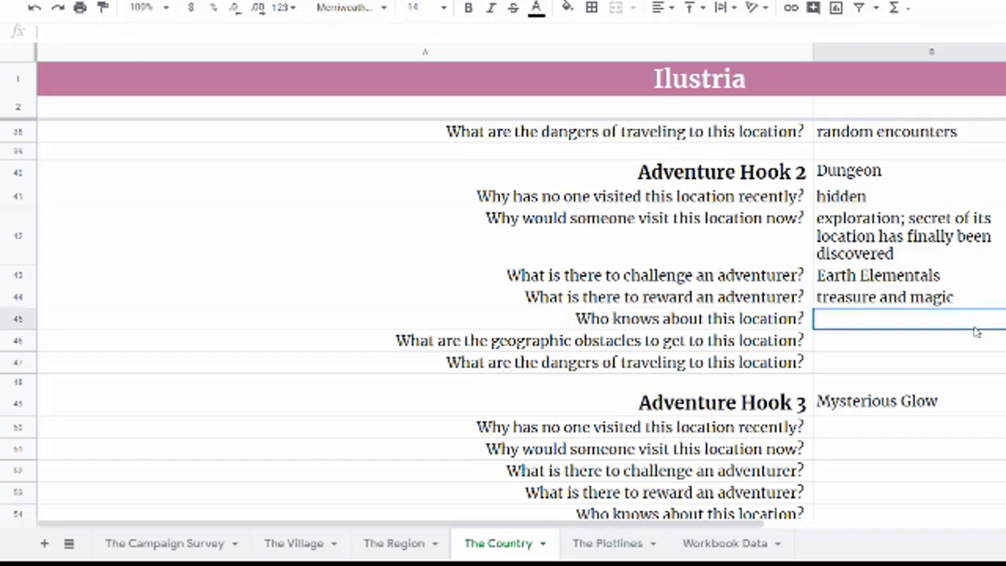
pyautogui.write('no one')
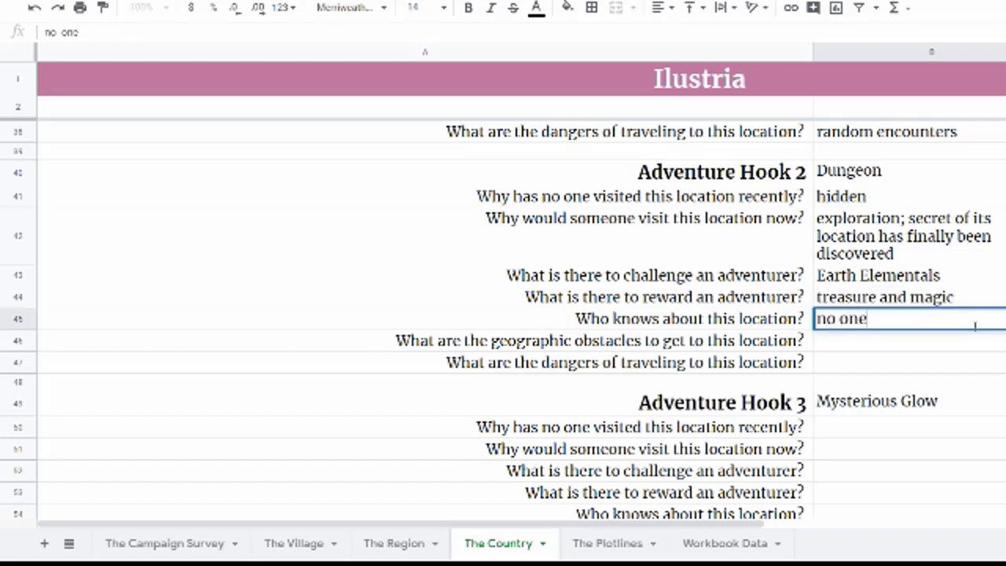
pyautogui.press('Return')
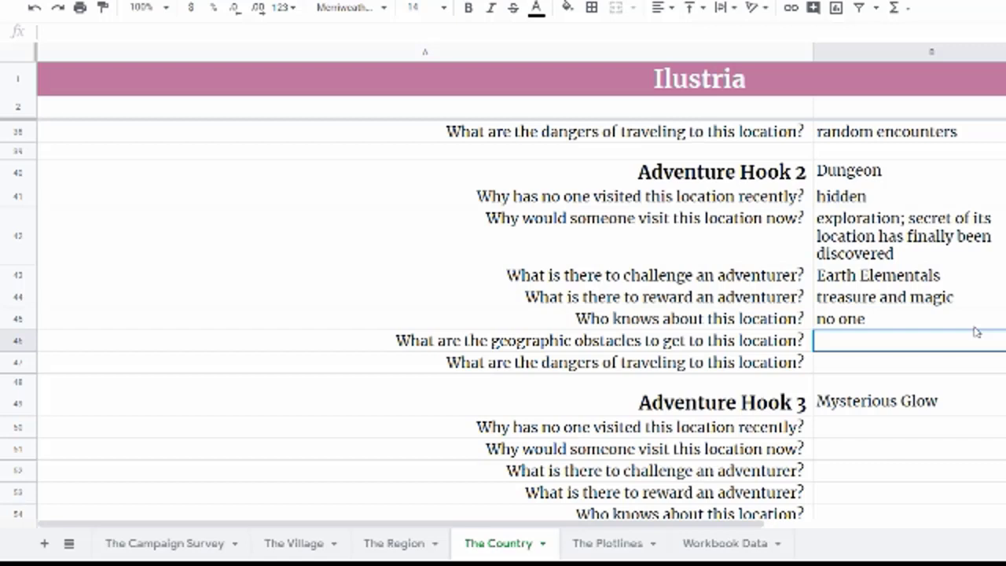
# Enter "Buried, it will need to be excavated" as the geographic obstacle for Adventure Hook 2
pyautogui.write('Bur')
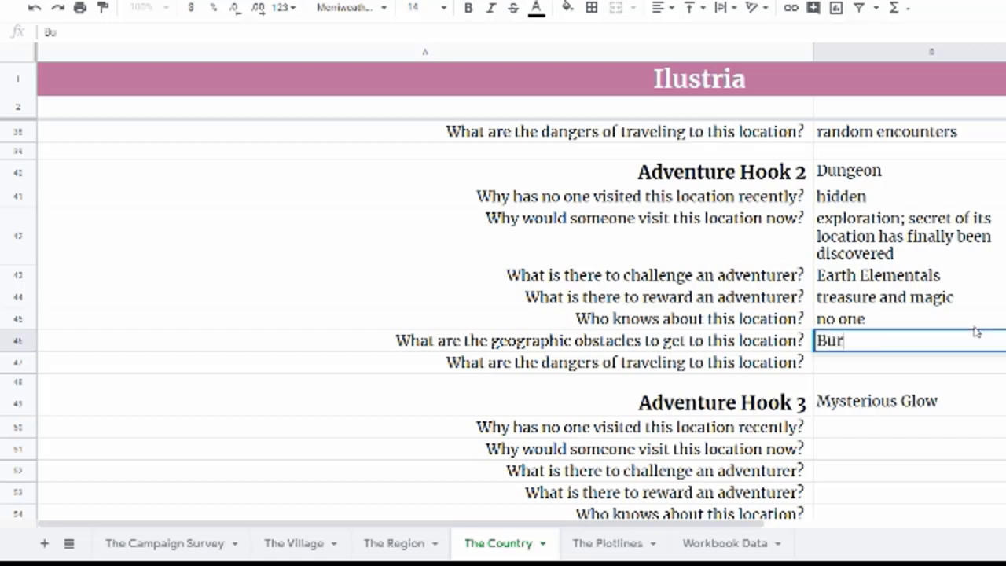
pyautogui.write('ied, i')
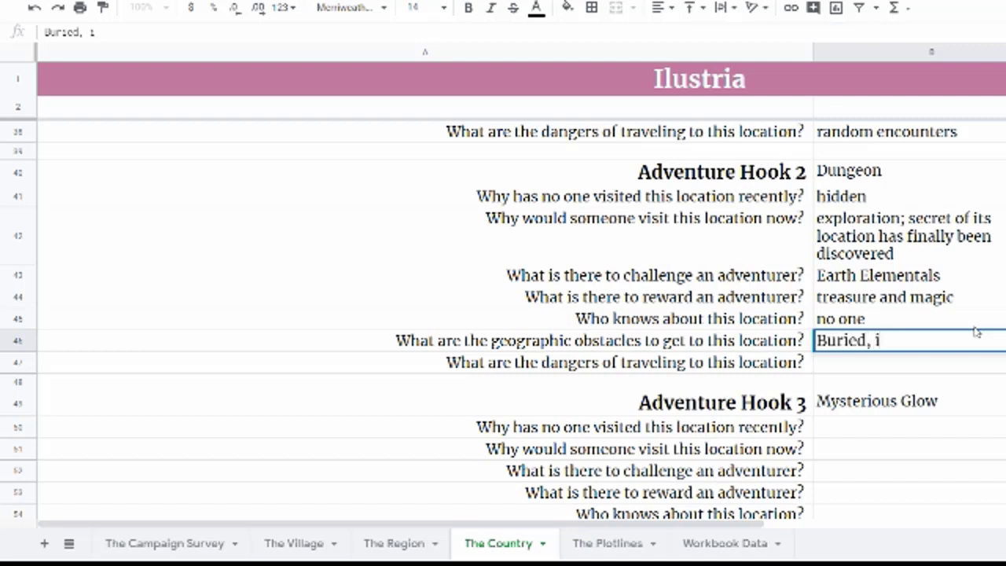
pyautogui.write('t will need to be')
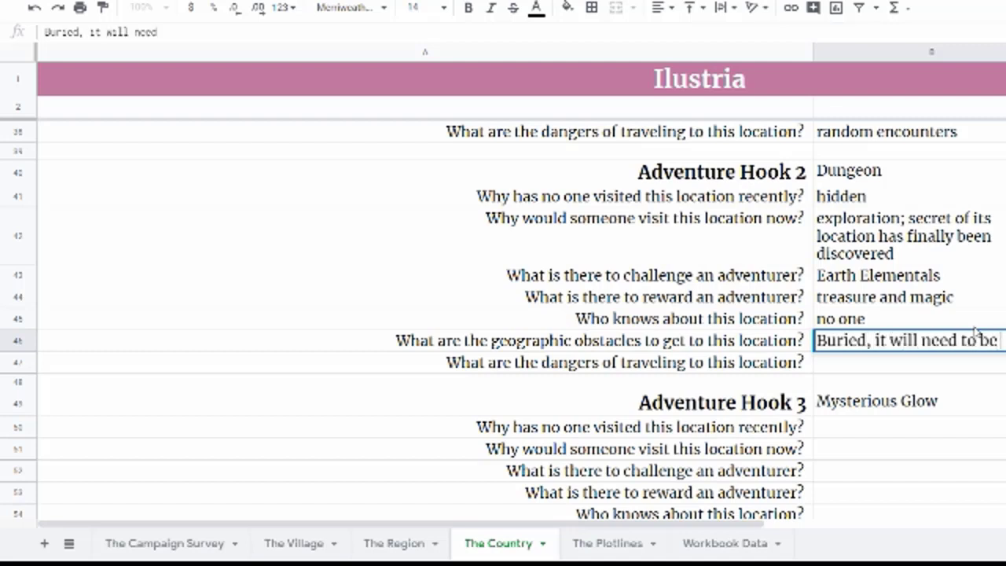
pyautogui.write(' extra')
pyautogui.press('BackSpace')
pyautogui.press('BackSpace')
pyautogui.press('BackSpace')
pyautogui.press('BackSpace')
pyautogui.write('x')
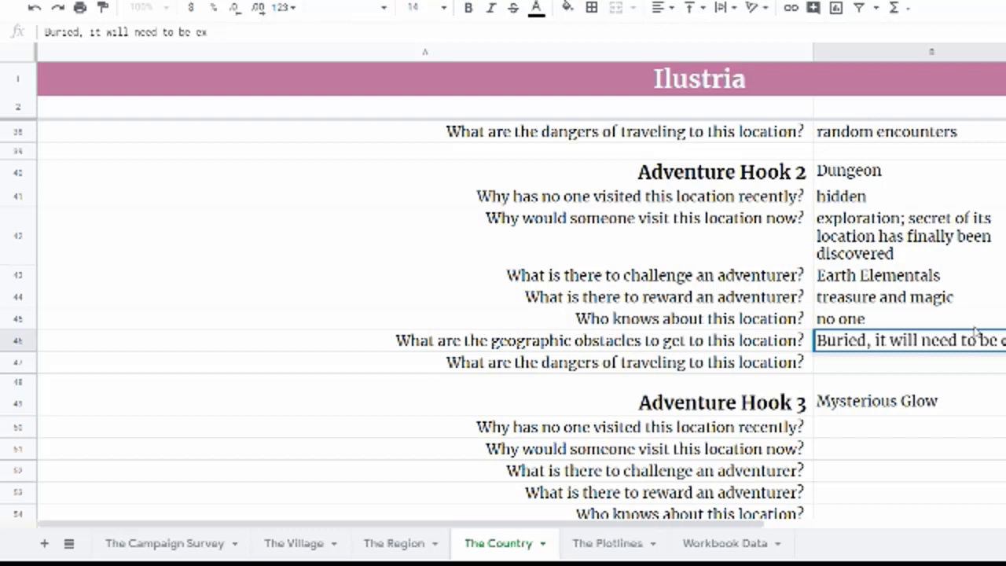
pyautogui.write('cavated')
pyautogui.press('Return')
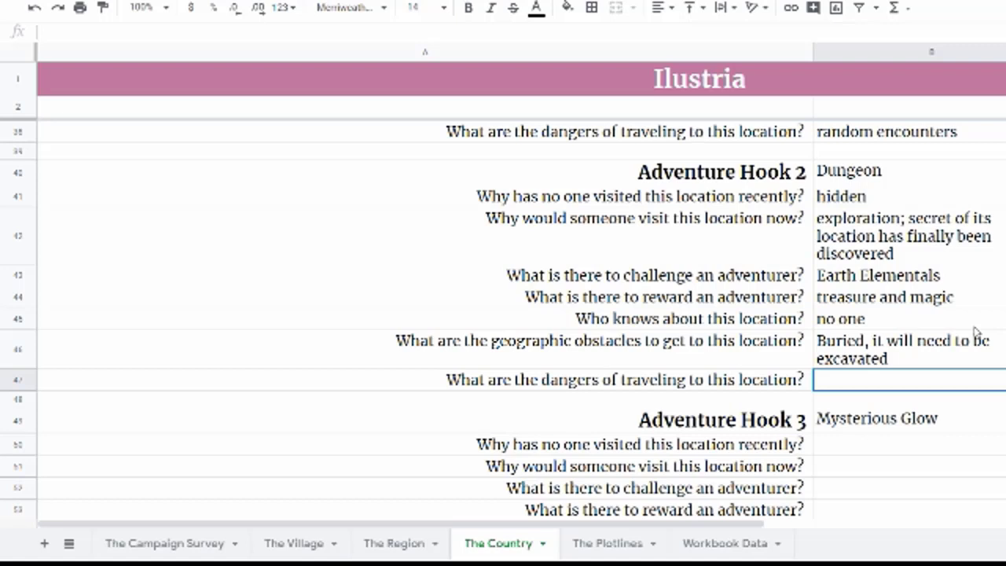
# Enter "random encounters" as the dangers of traveling to the Adventure Hook 2 location
pyautogui.write('ra')
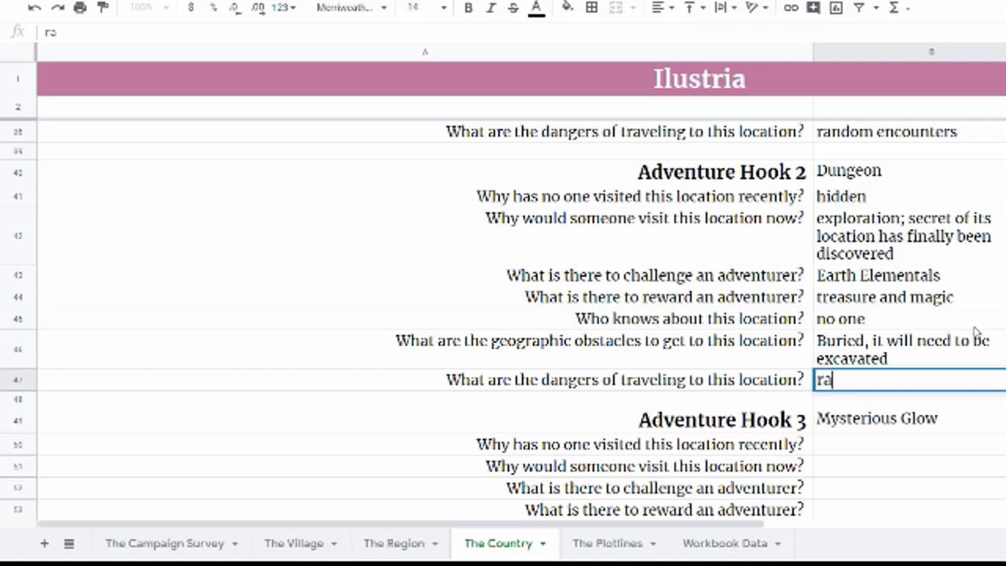
pyautogui.write('ndom encounters')
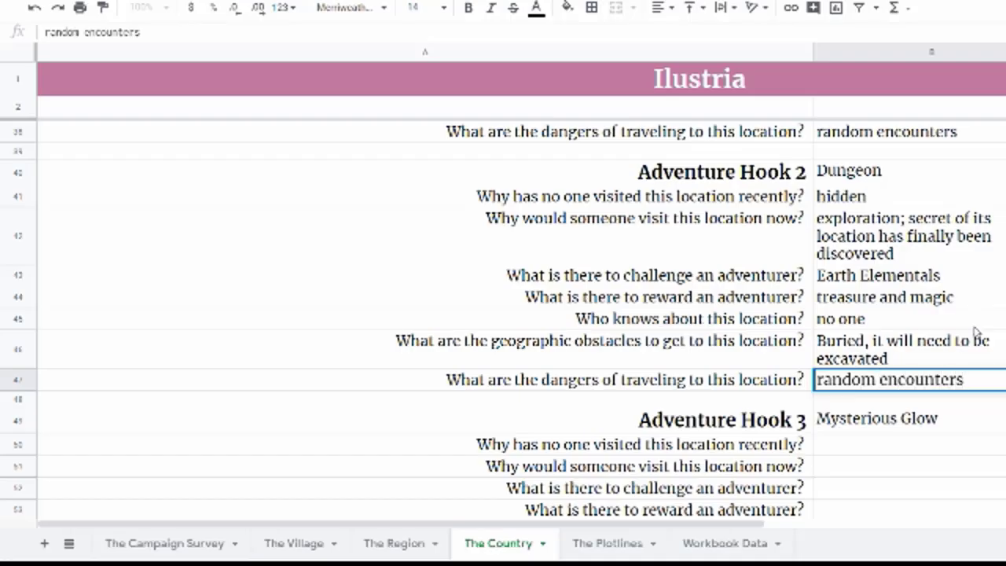
pyautogui.press('Return')
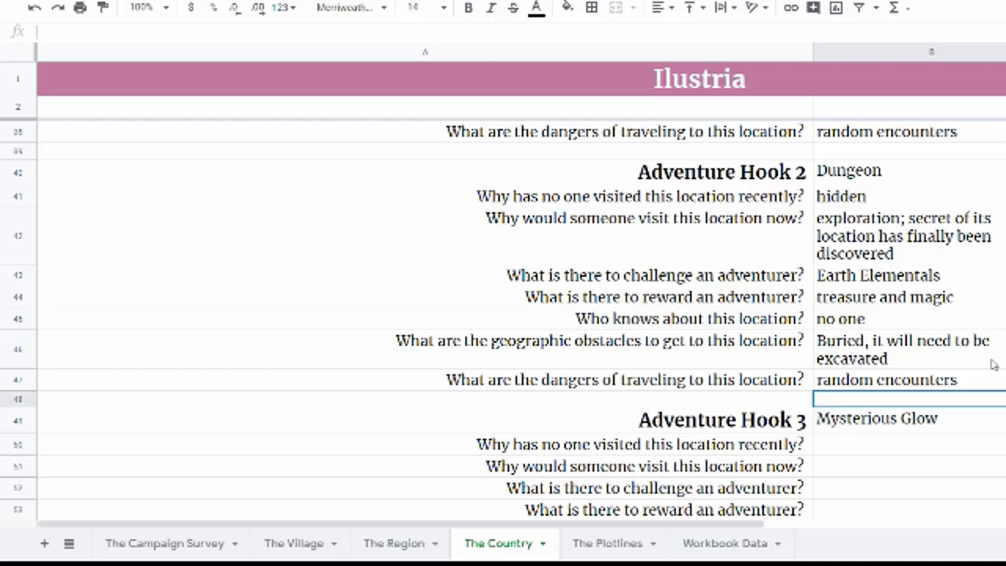
# For Adventure Hook 3, answer why no one has visited the location recently with "far off over difficult terrain"
pyautogui.scroll(-1, 994, 363)
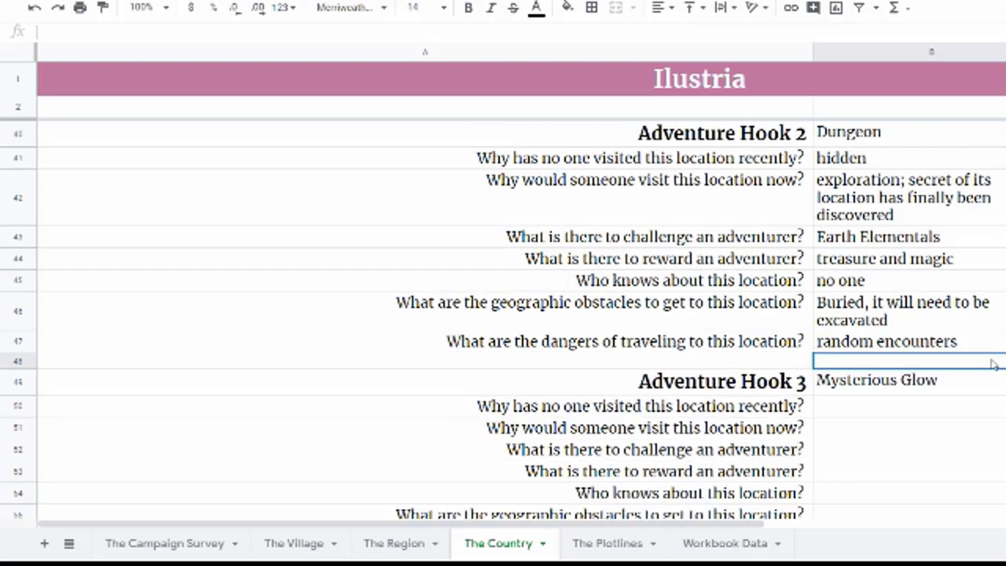
pyautogui.click(893, 410)
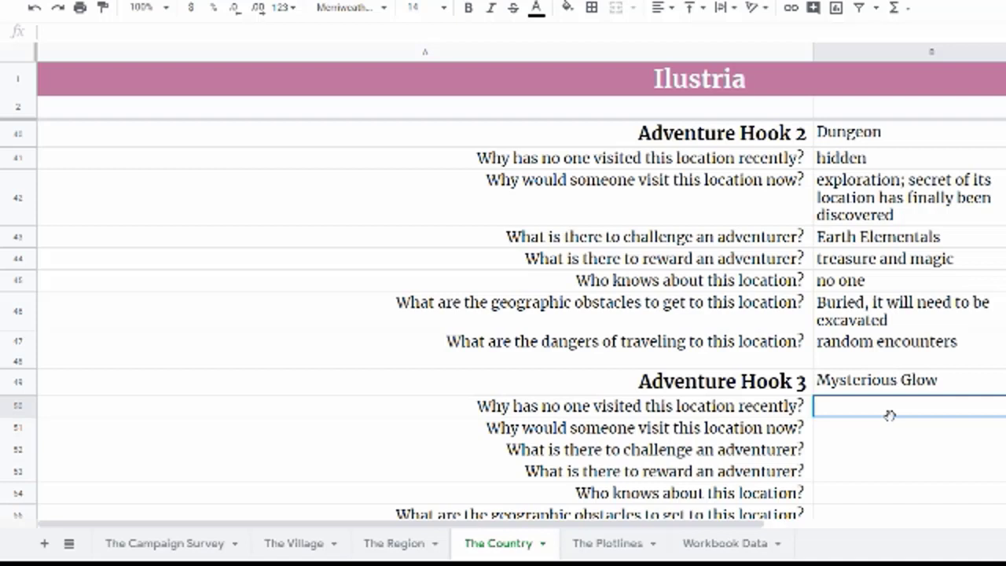
pyautogui.write('far ')
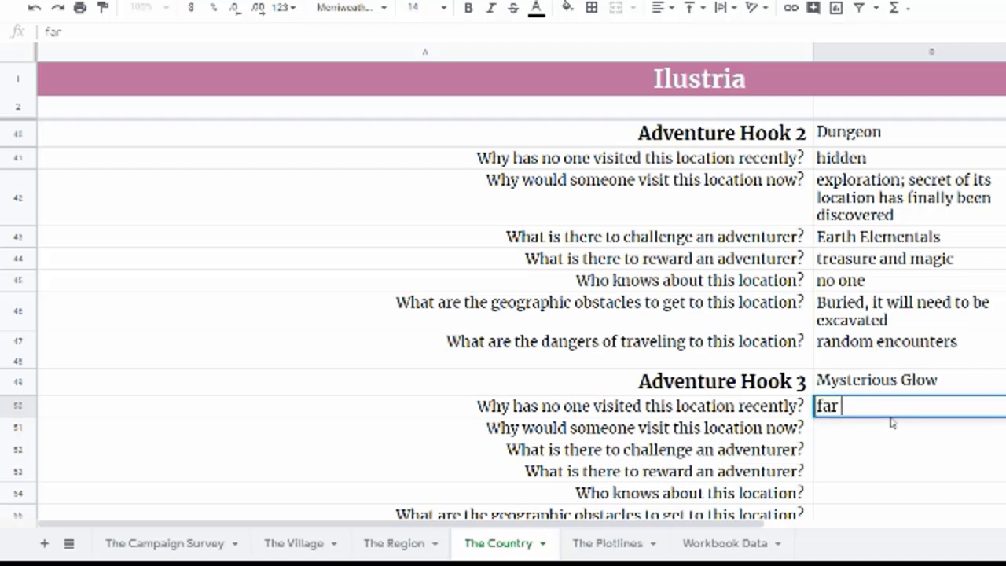
pyautogui.write('off ove')
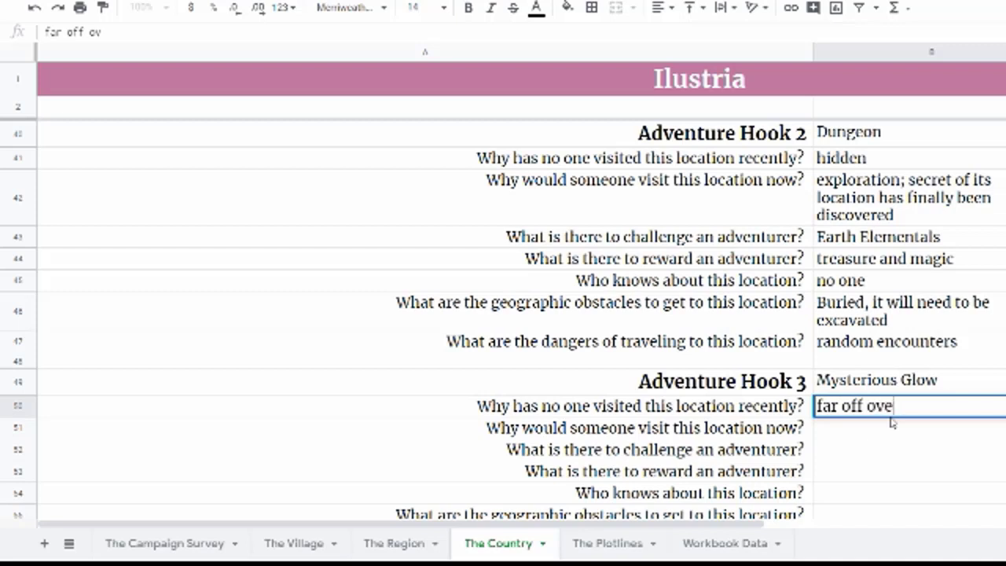
pyautogui.write('r difficult terrain')
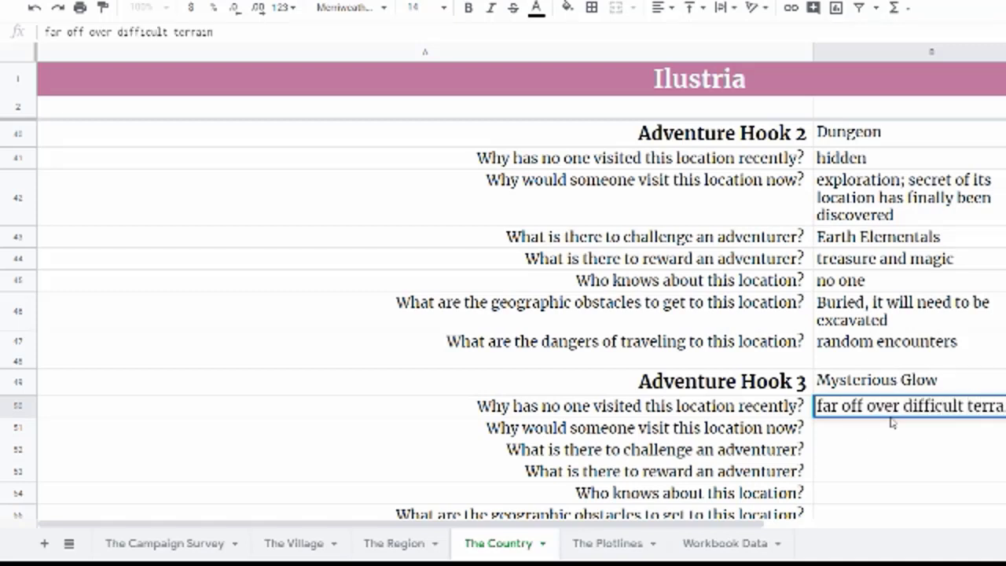
pyautogui.press('Return')
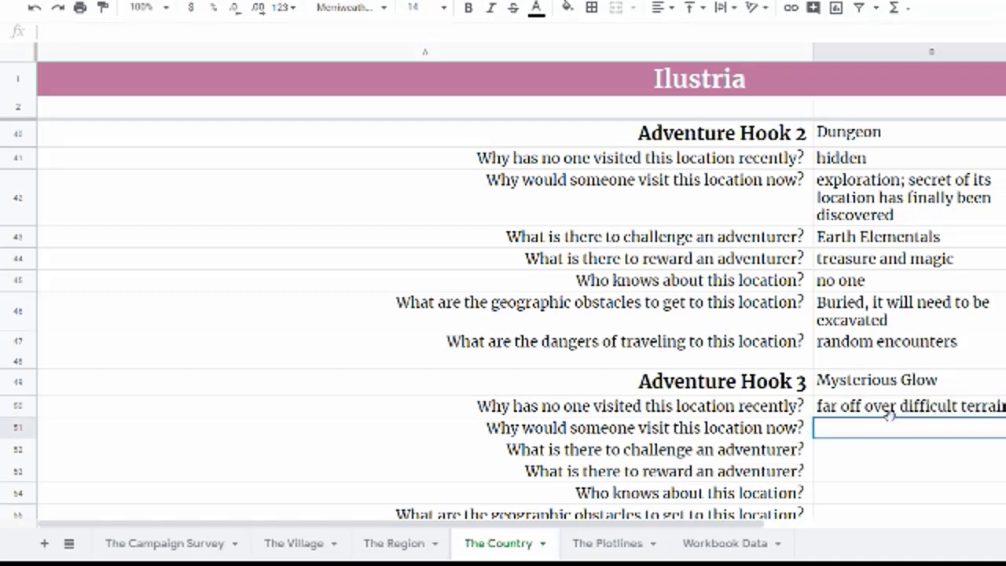
# For Adventure Hook 3, enter "investigate the glow" as the reason to visit now and "cataclysm" as the challenge for adventurers
pyautogui.write('in')
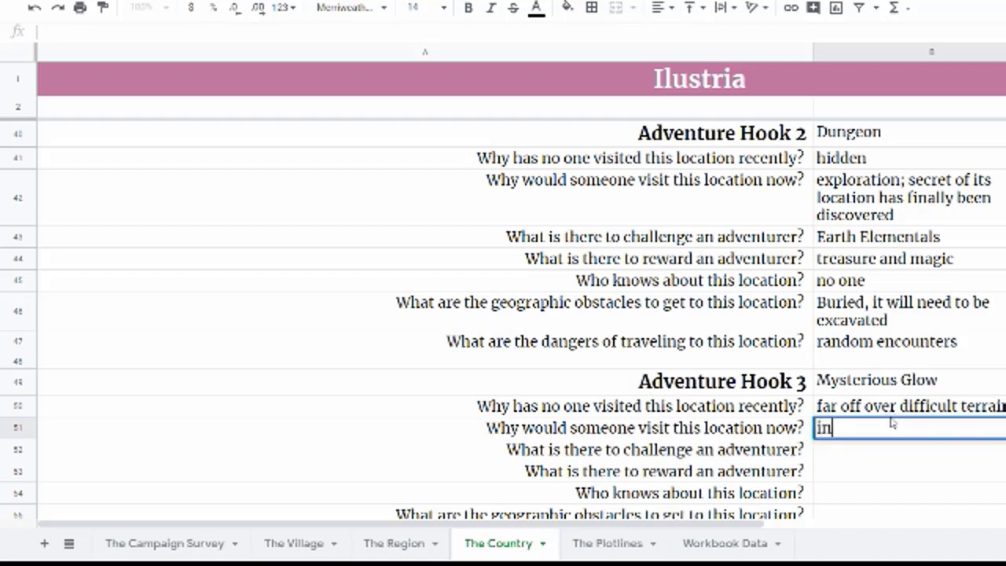
pyautogui.write('vestiga')
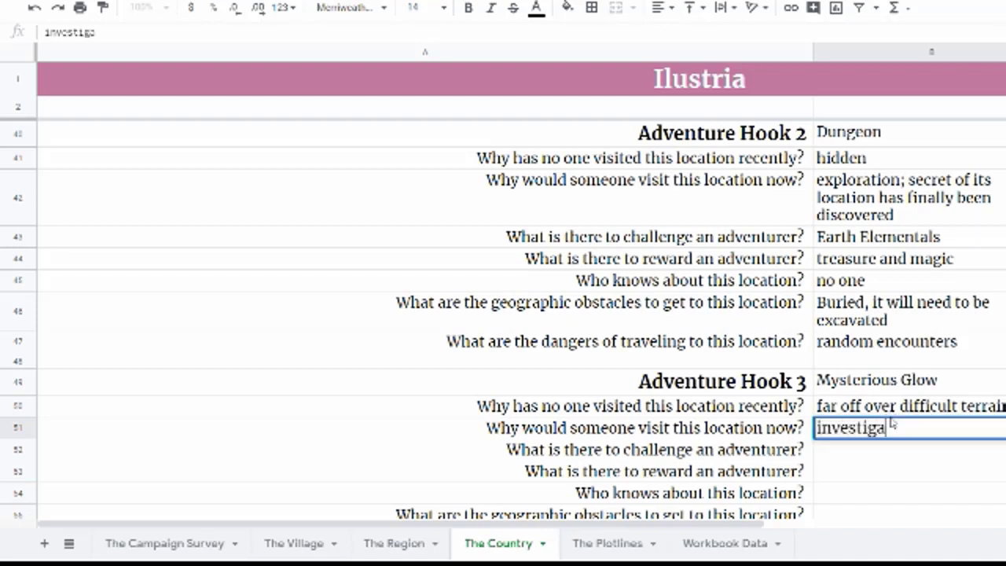
pyautogui.write('te the glow')
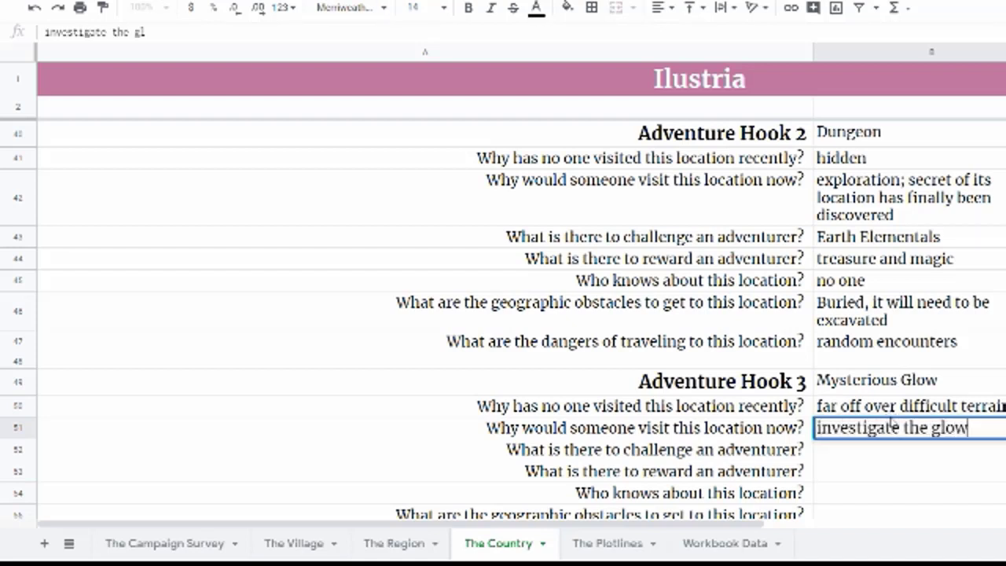
pyautogui.press('Return')
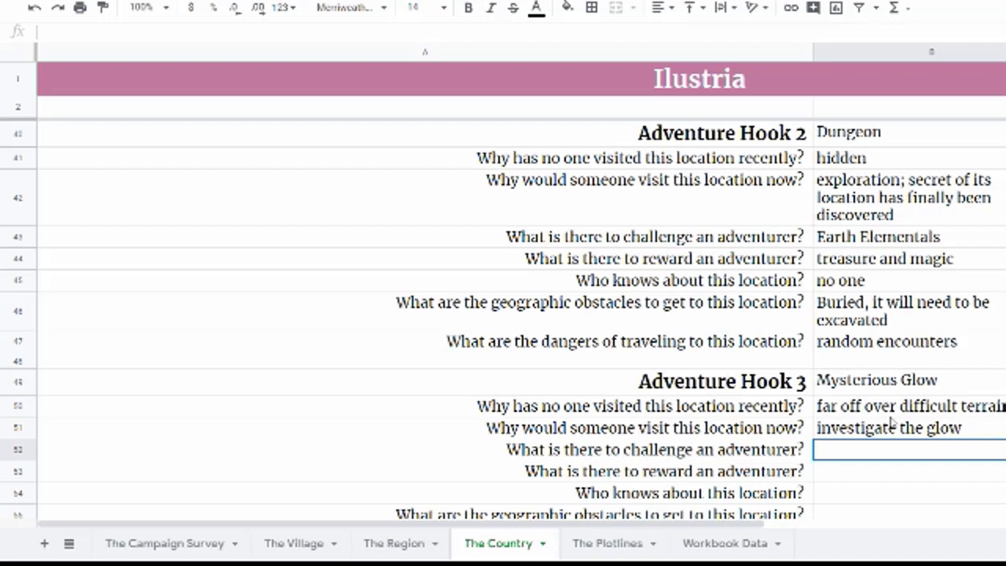
pyautogui.write('cataclym')
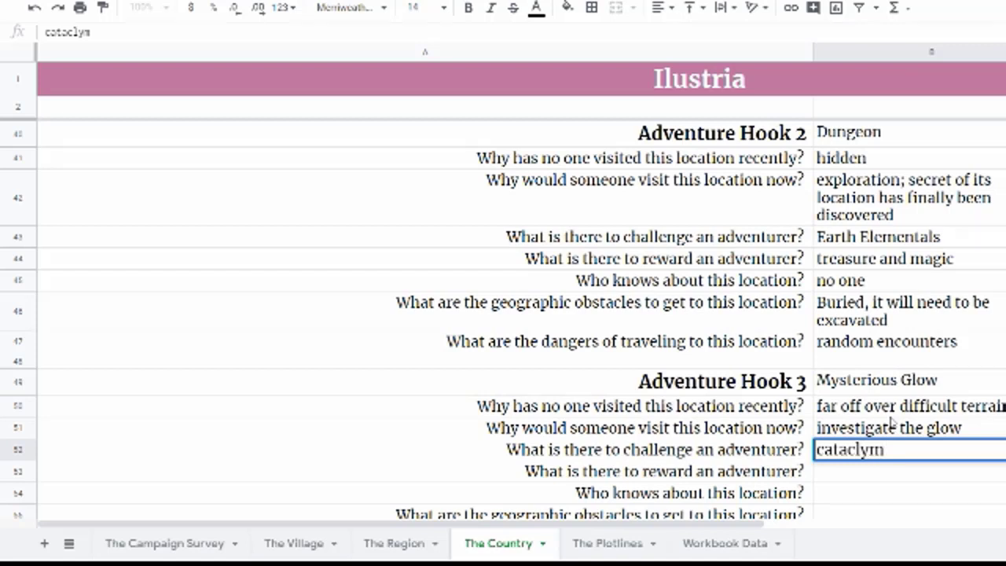
pyautogui.press('BackSpace')
pyautogui.write('sm')
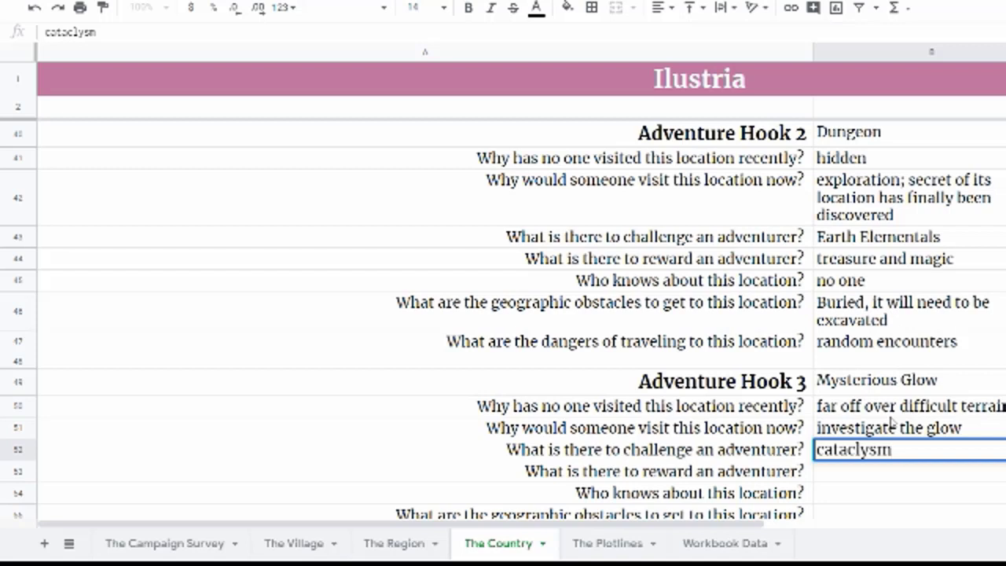
pyautogui.press('Return')
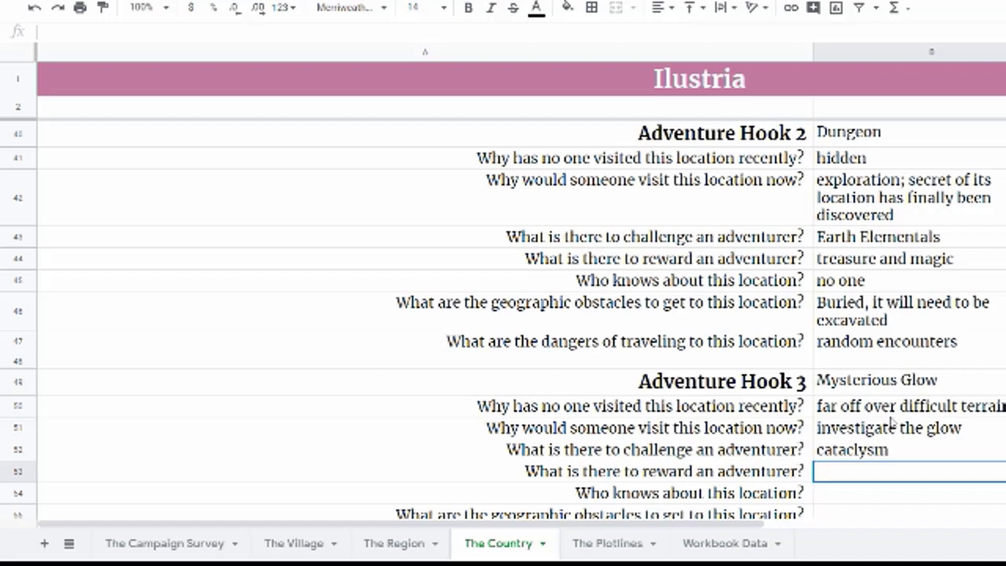
# For Adventure Hook 3, enter "knowledge, magic" as the reward and "villagers near the glow" as who knows about the location
pyautogui.write('knowlege')
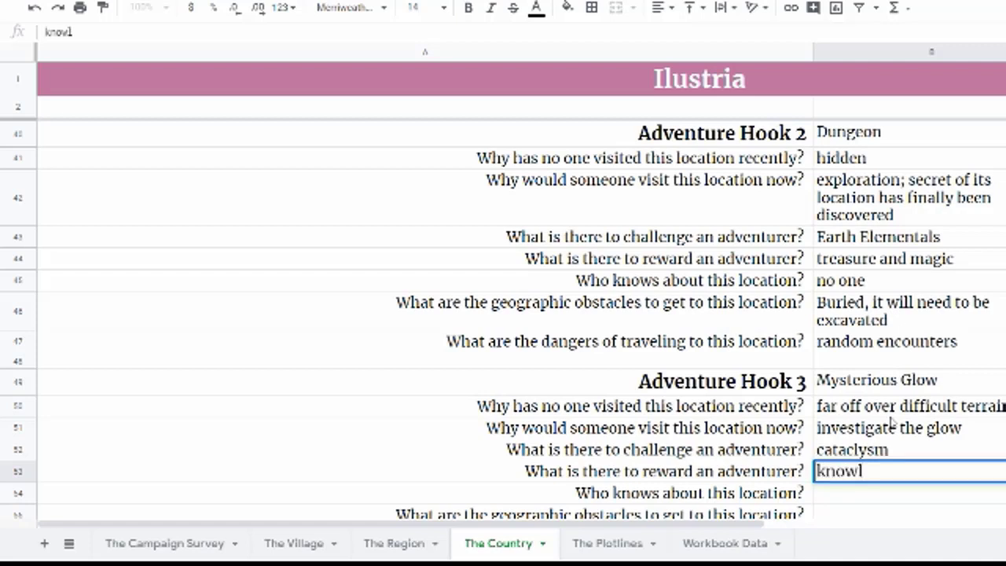
pyautogui.press('BackSpace')
pyautogui.press('BackSpace')
pyautogui.write('dge, magic')
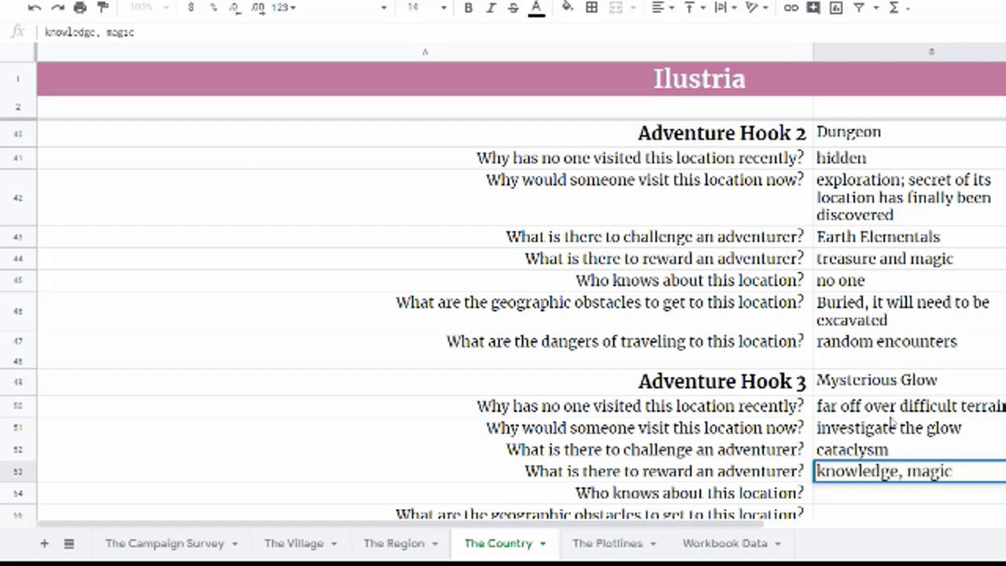
pyautogui.press('Return')
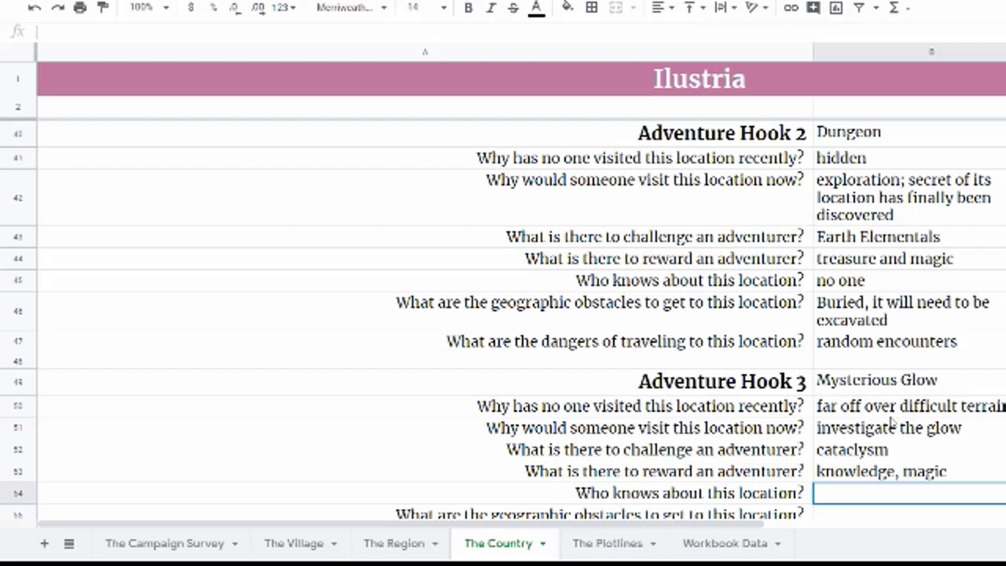
pyautogui.write('villagers near')
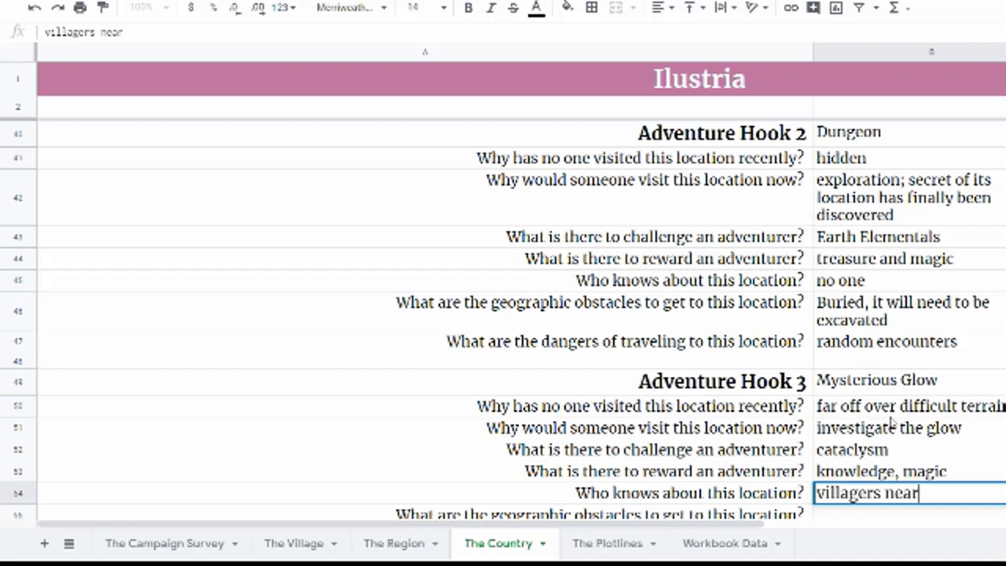
pyautogui.write(' the glow')
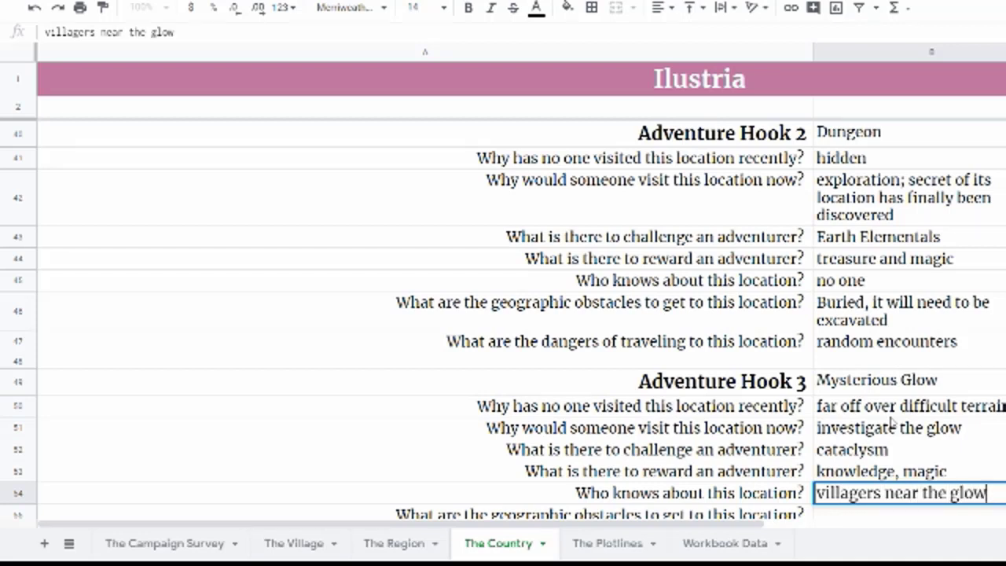
pyautogui.press('Return')
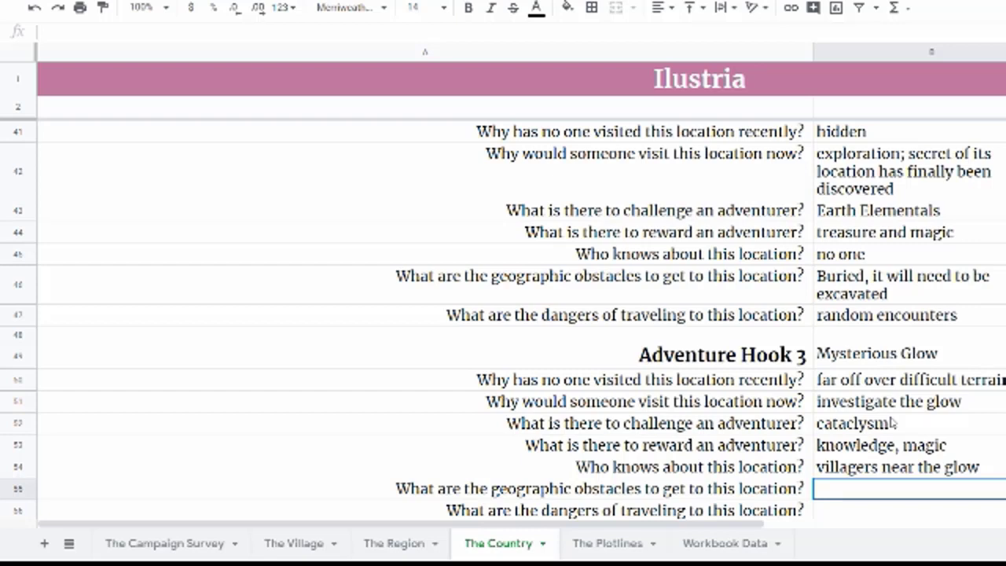
# For Adventure Hook 3, enter "swampland" as the geographic obstacle and "random encounters" as the dangers of traveling there
pyautogui.write('swamploa')
pyautogui.press('BackSpace')
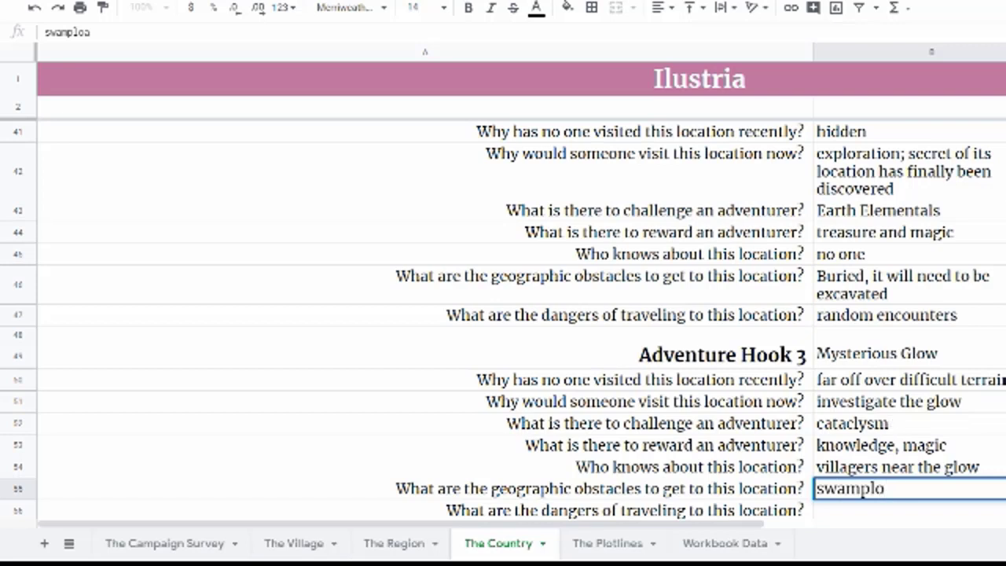
pyautogui.press('BackSpace')
pyautogui.write('and')
pyautogui.press('BackSpace')
pyautogui.press('BackSpace')
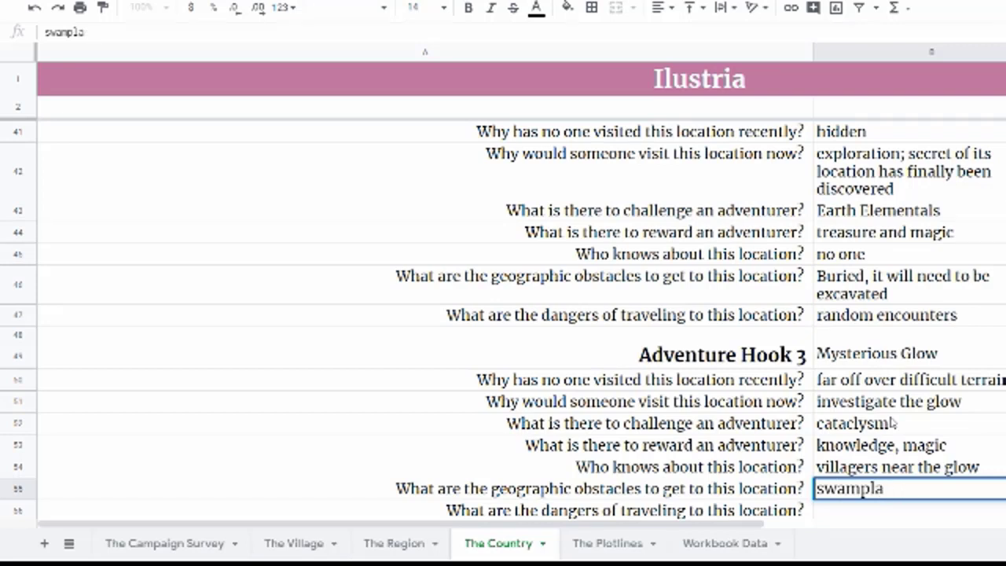
pyautogui.write('nd')
pyautogui.press('Return')
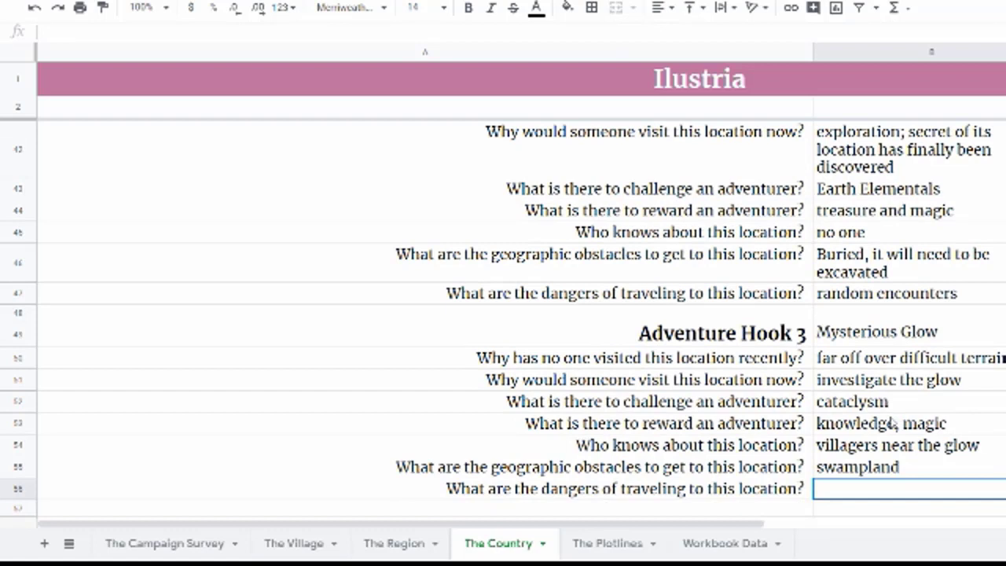
pyautogui.write('ra')
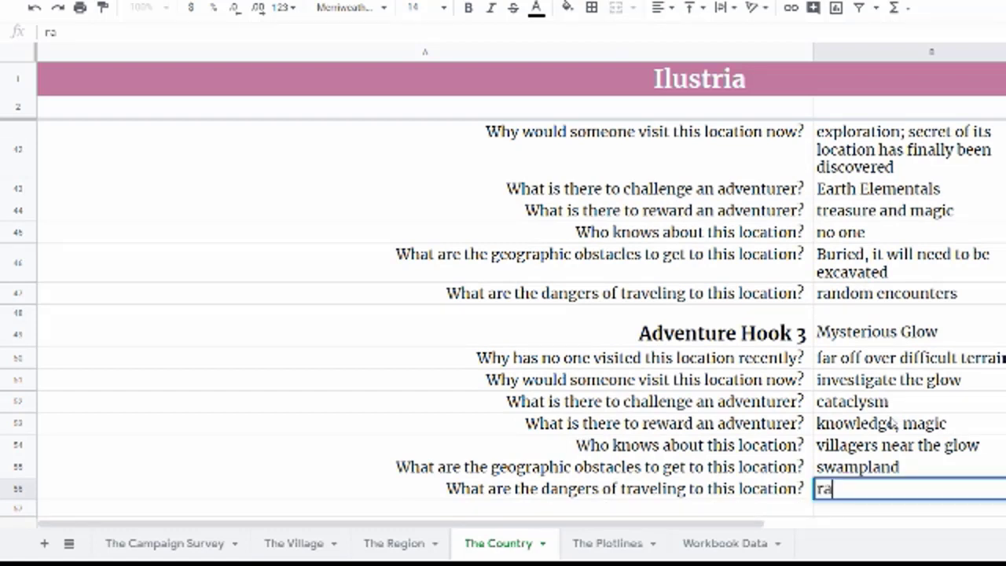
pyautogui.write('ndom encounters')
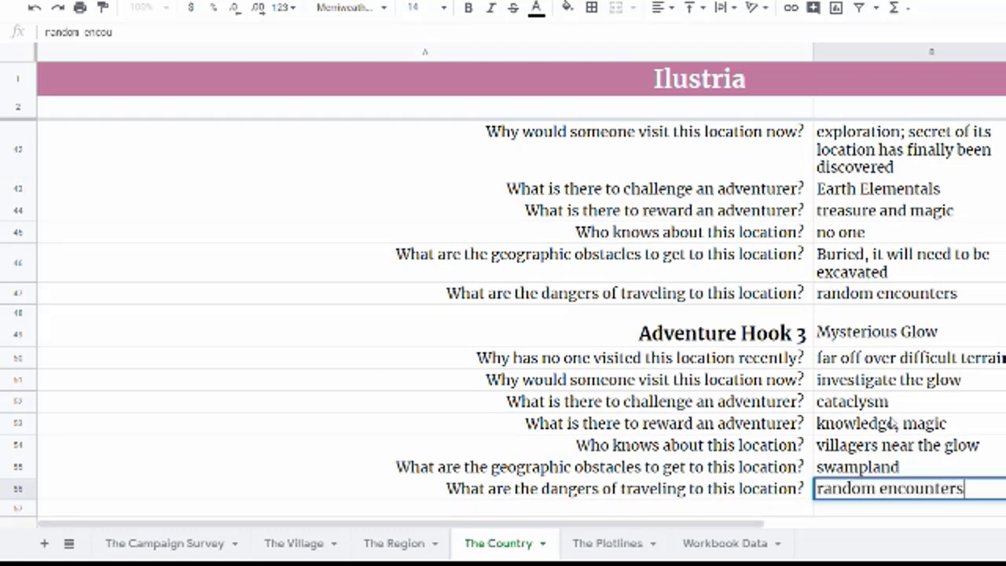
pyautogui.press('Return')
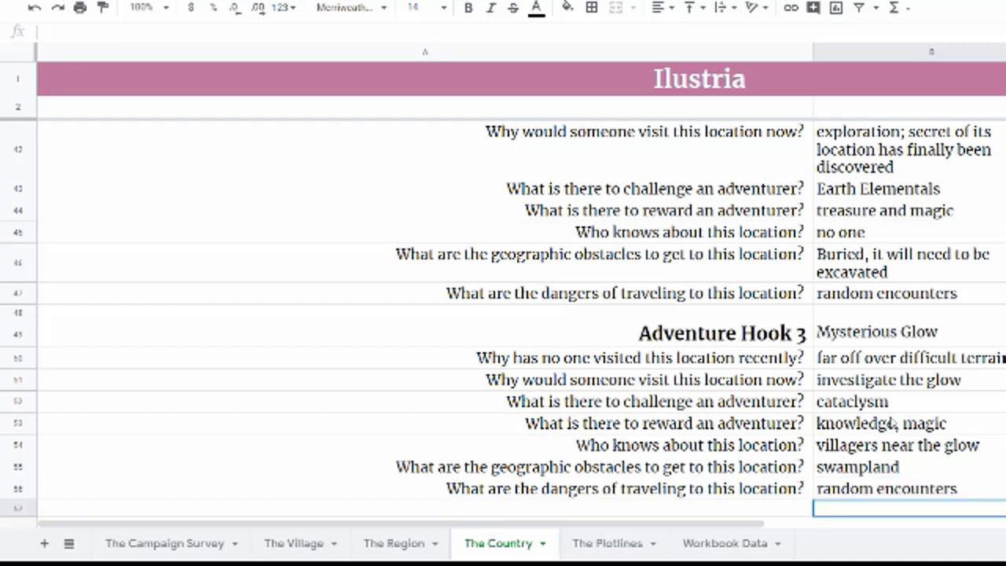
# Review the answers on The Country sheet, from the key cities and leader through the histories and adventure hooks
pyautogui.scroll(5, 684, 379)
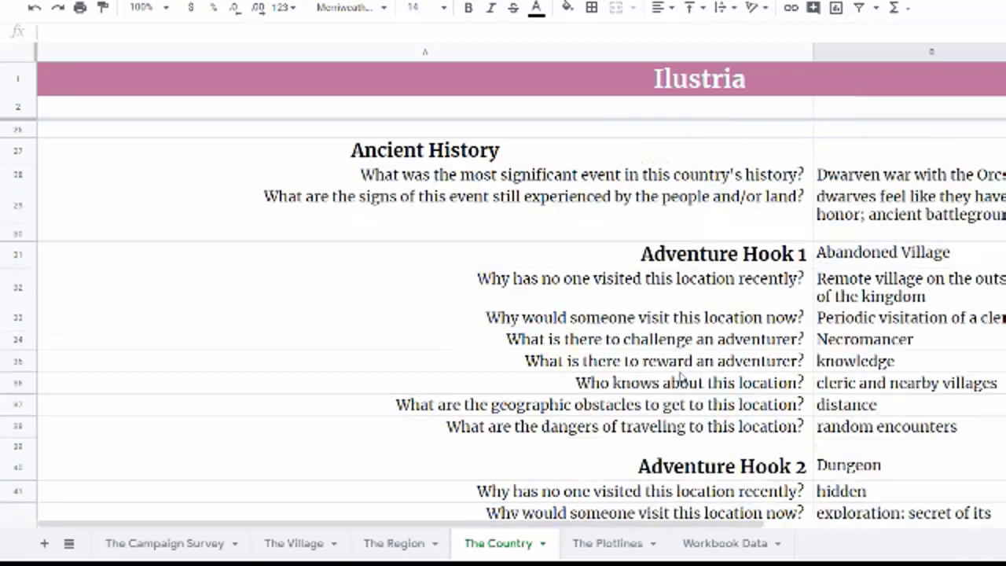
pyautogui.scroll(8, 684, 379)
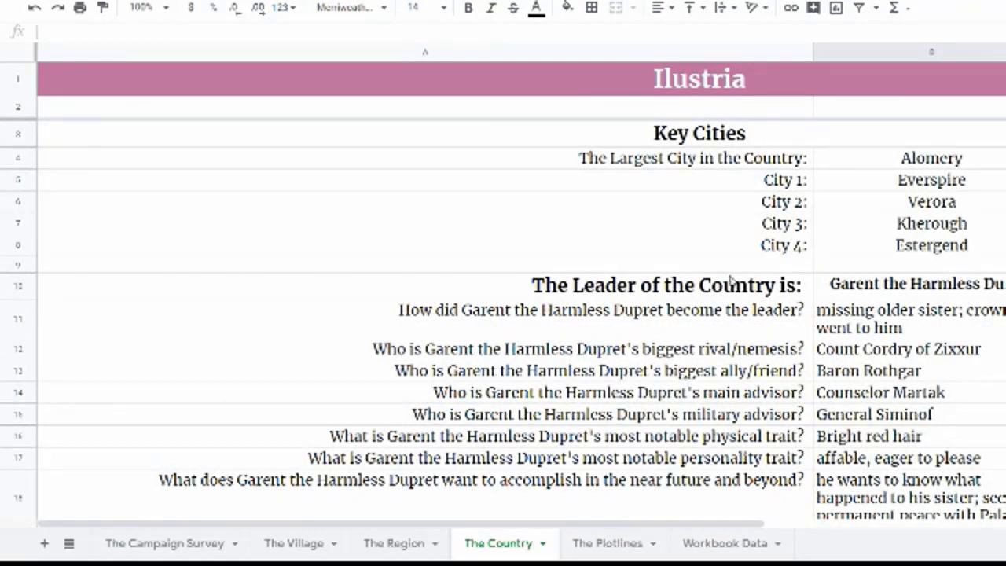
pyautogui.scroll(-2, 793, 253)
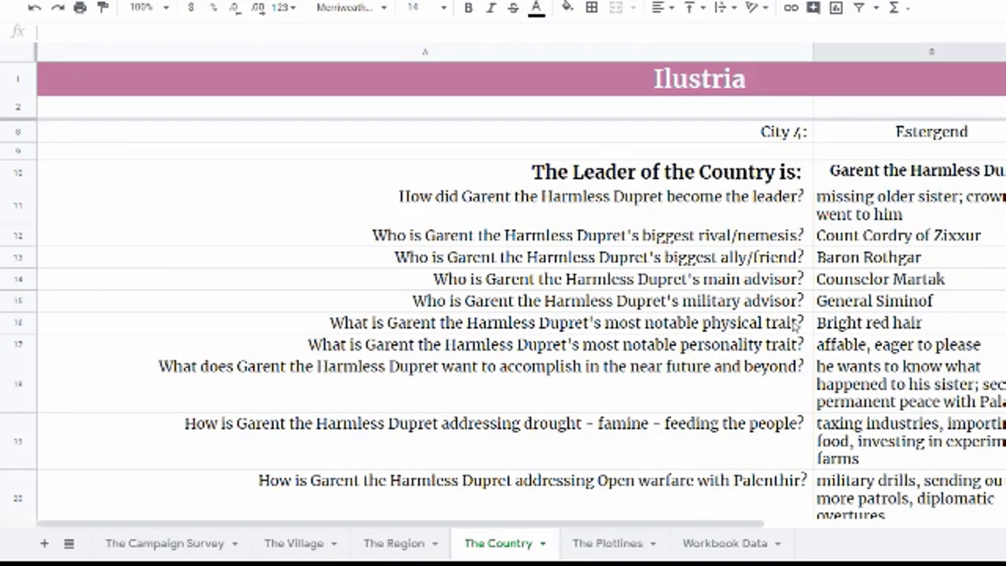
pyautogui.scroll(-3, 795, 327)
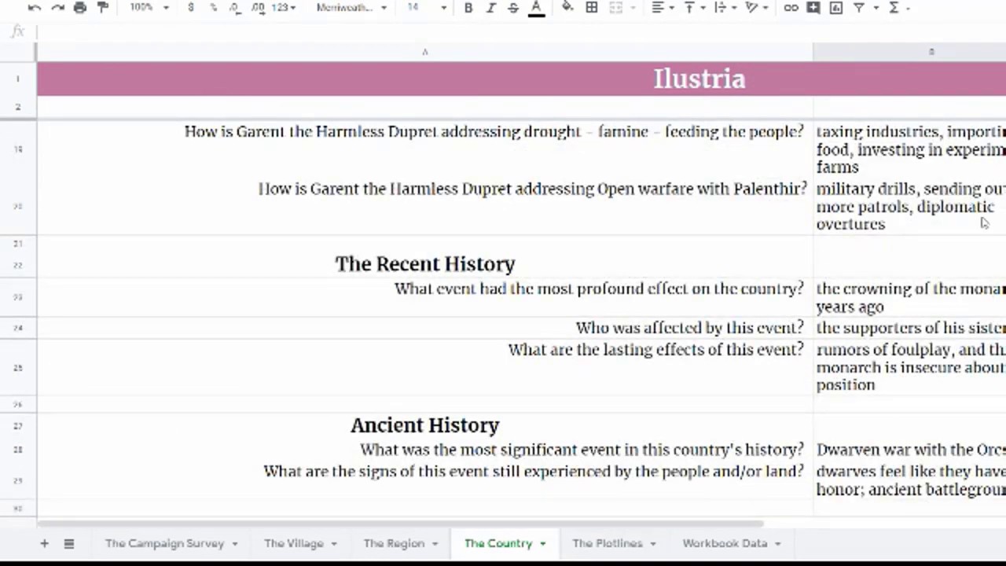
pyautogui.scroll(-6, 862, 308)
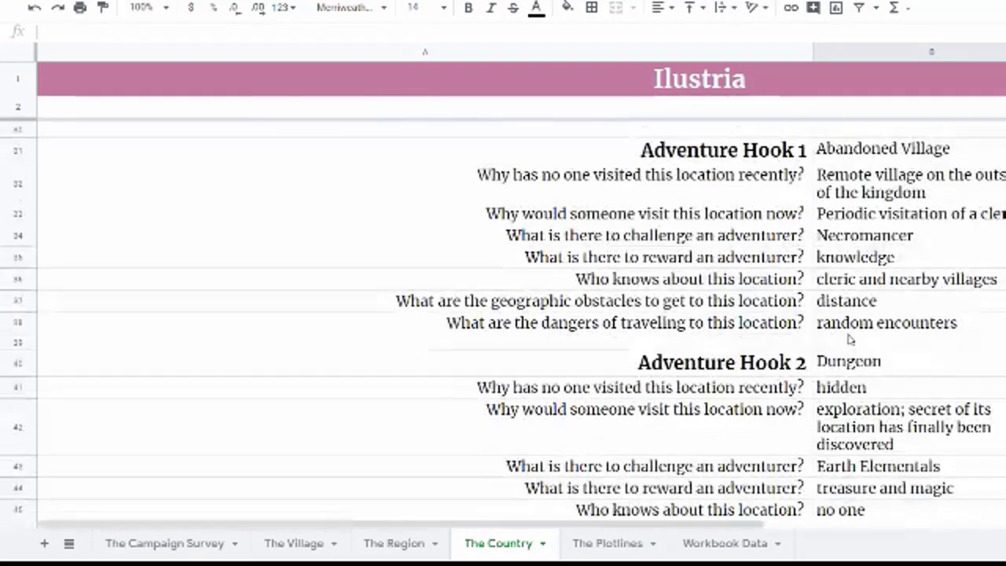
pyautogui.scroll(2, 859, 334)
pyautogui.scroll(-5, 678, 263)
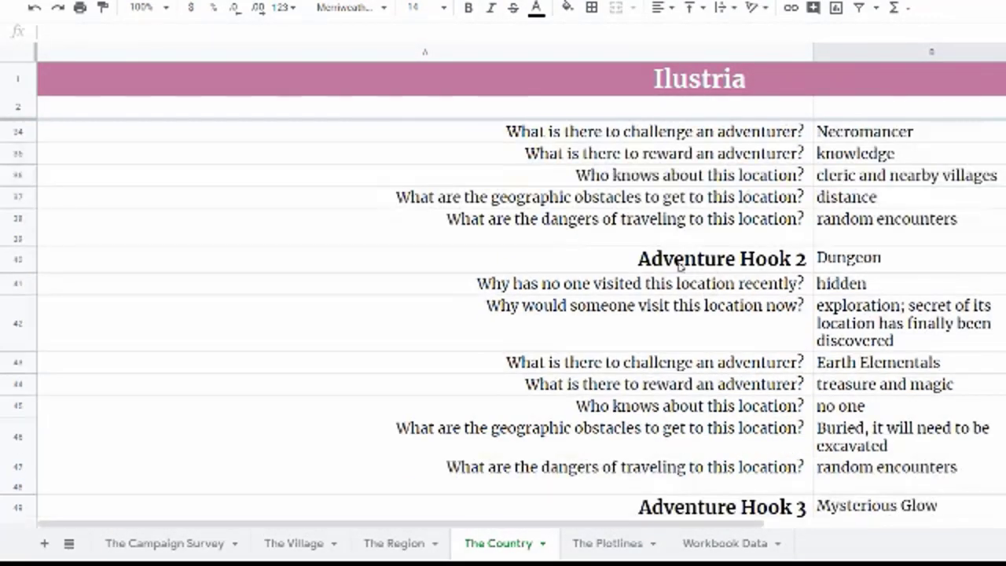